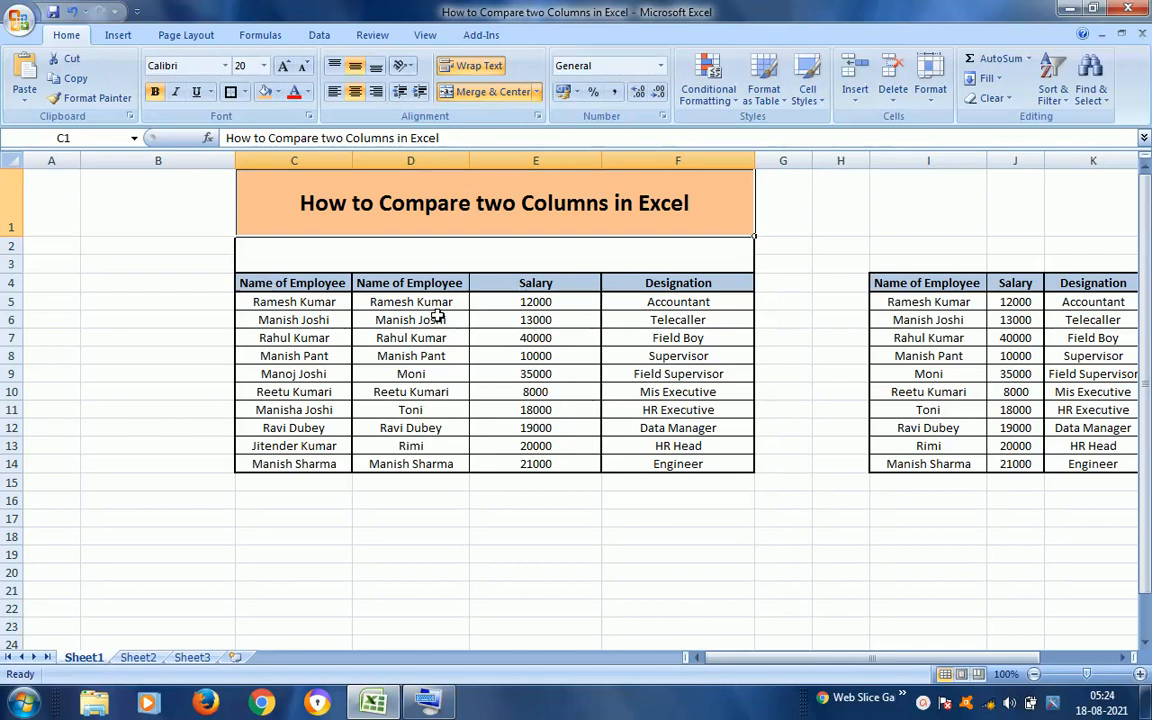
# Step: Examine the row 4 column headers of the main employee table and of the second table starting in column I
pyautogui.click(405, 298)
pyautogui.click(452, 286)
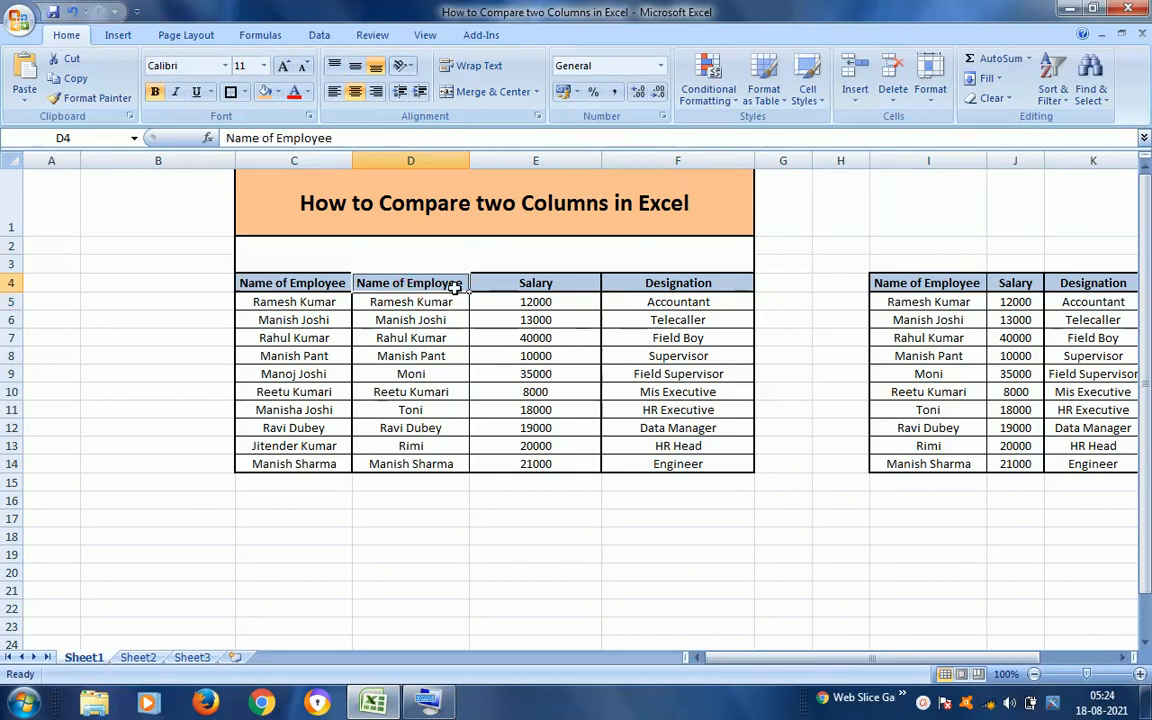
pyautogui.press('Left')
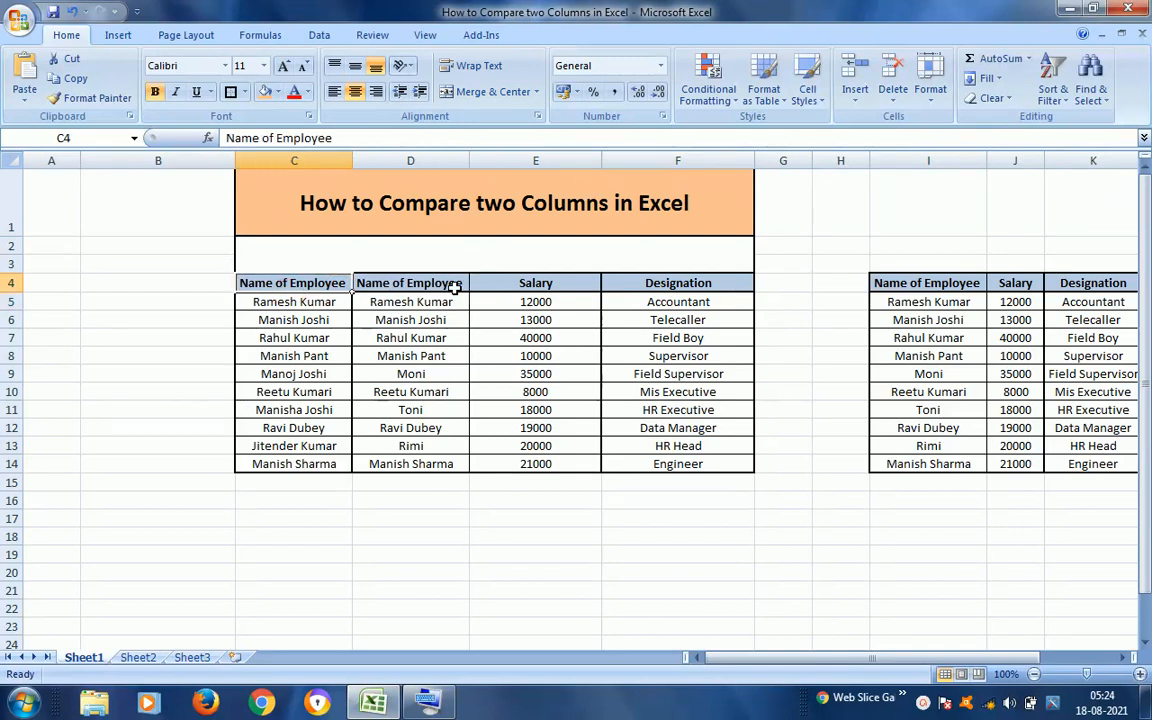
pyautogui.click(420, 283)
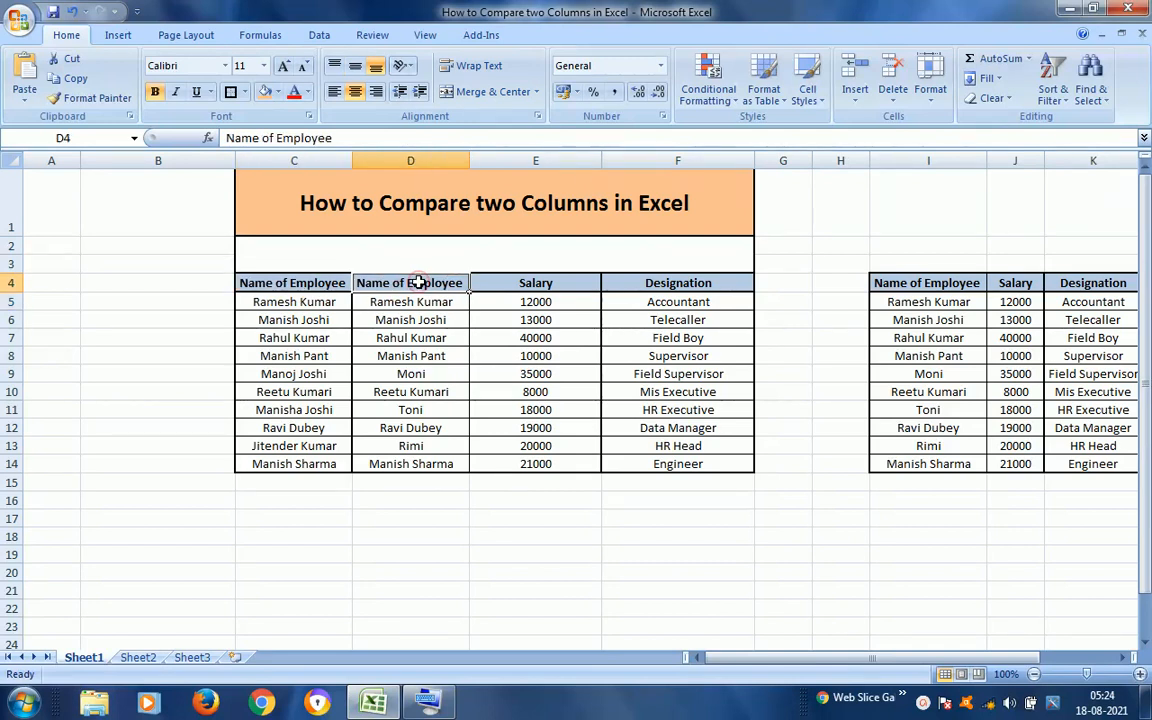
pyautogui.click(557, 293)
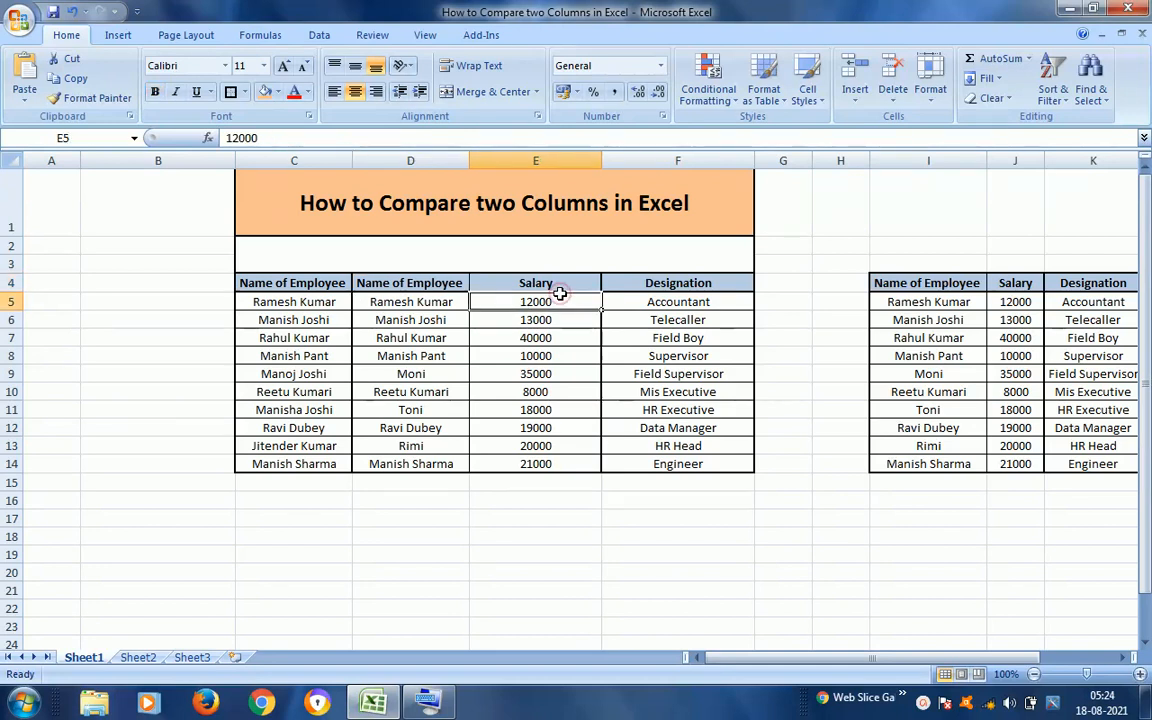
pyautogui.click(569, 287)
pyautogui.click(655, 285)
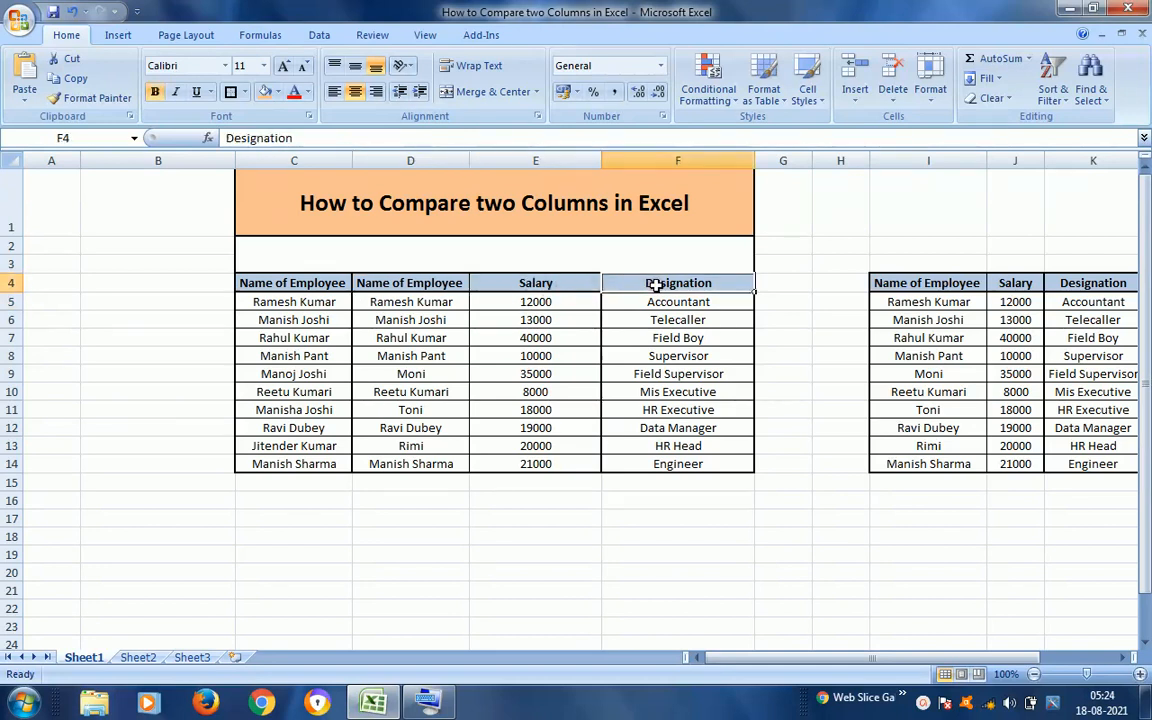
pyautogui.click(934, 286)
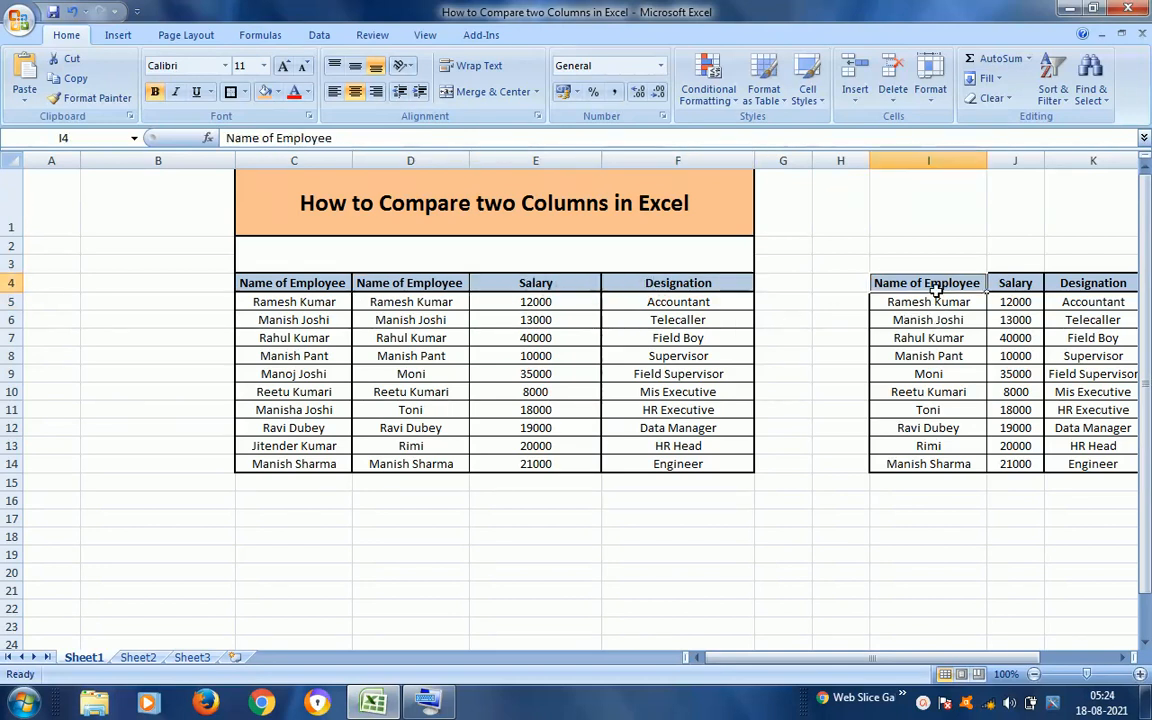
pyautogui.click(1015, 333)
pyautogui.press('Up')
pyautogui.press('Up')
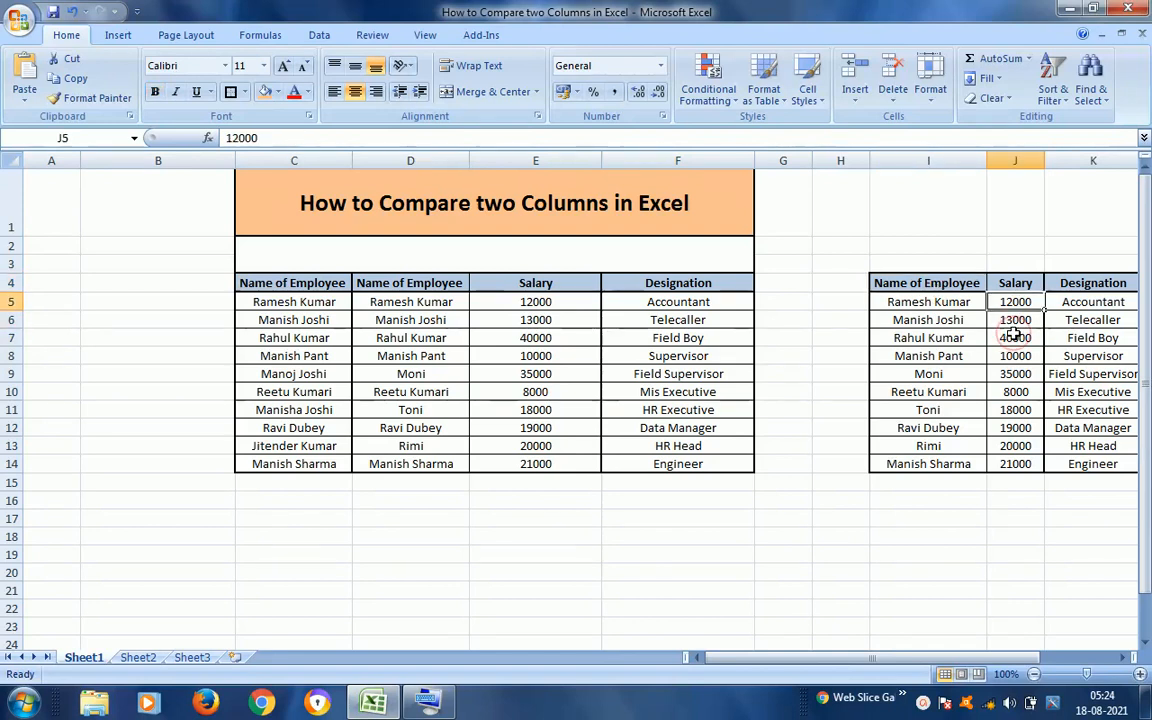
pyautogui.press('Right')
pyautogui.press('Right')
pyautogui.press('Left')
pyautogui.press('Left')
pyautogui.press('Left')
pyautogui.press('Up')
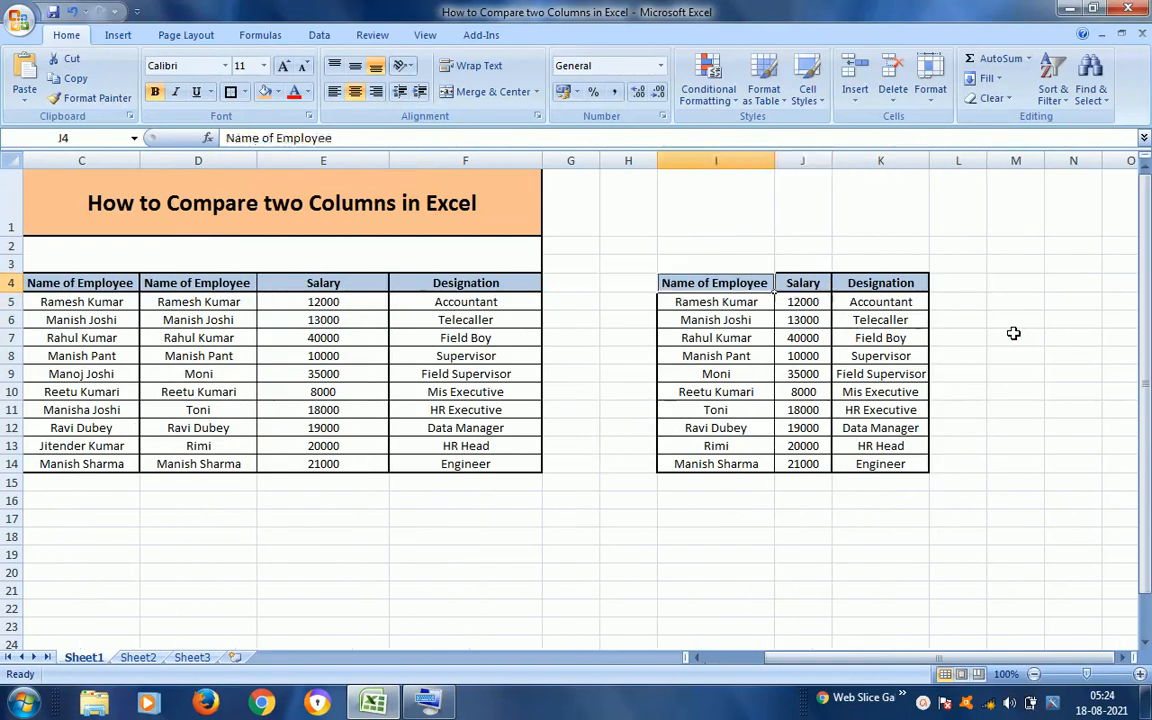
pyautogui.press('Left')
pyautogui.press('Left')
pyautogui.press('Left')
pyautogui.press('Left')
pyautogui.press('Left')
pyautogui.press('Left')
pyautogui.press('Left')
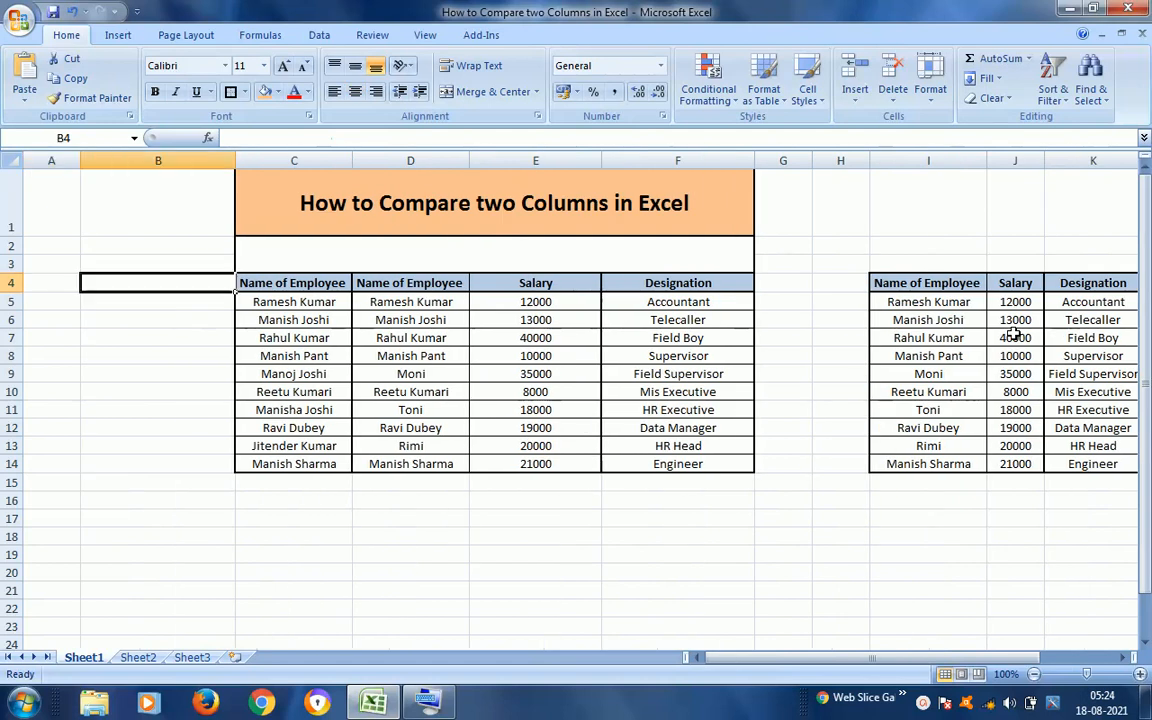
pyautogui.press('Right')
pyautogui.press('Right')
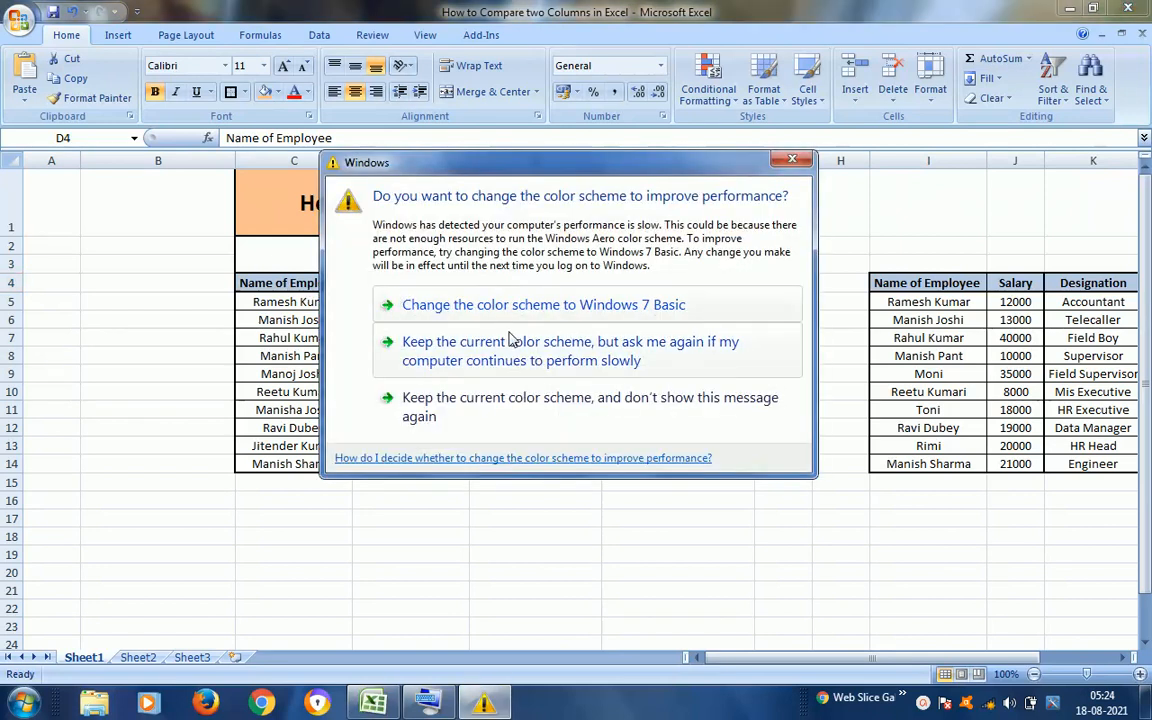
# Step: Keep the current Windows color scheme but allow asking again, and insert a blank column before the main table's Salary column
pyautogui.click(497, 347)
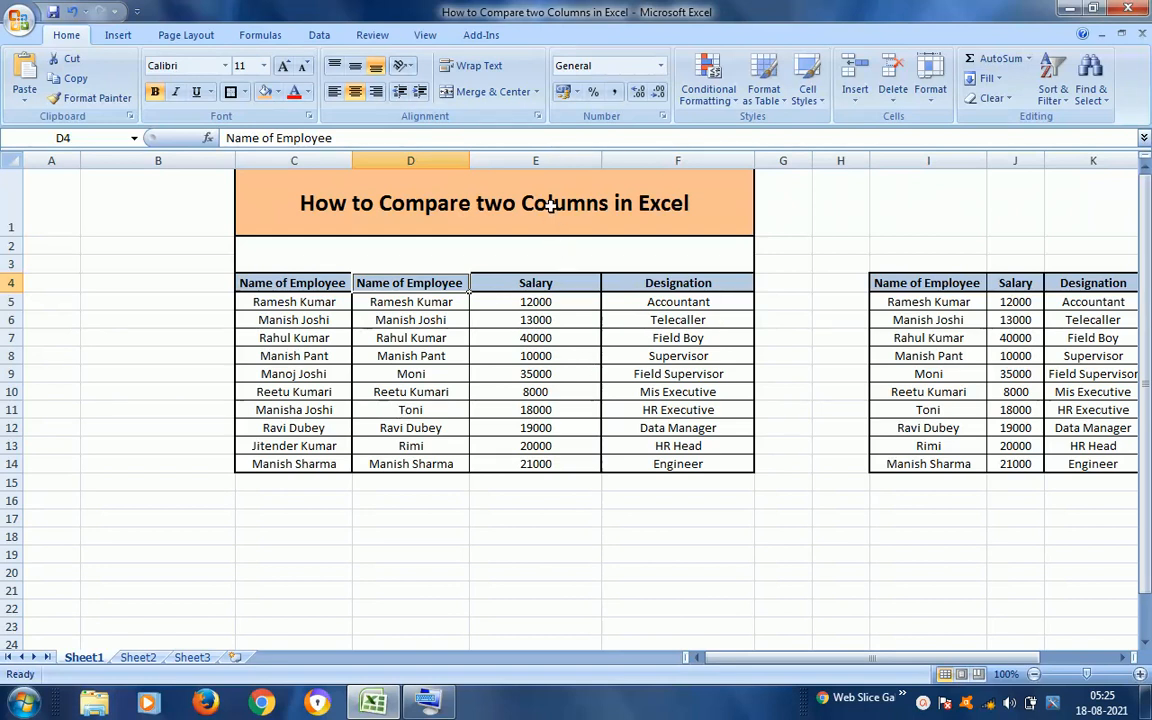
pyautogui.click(548, 160)
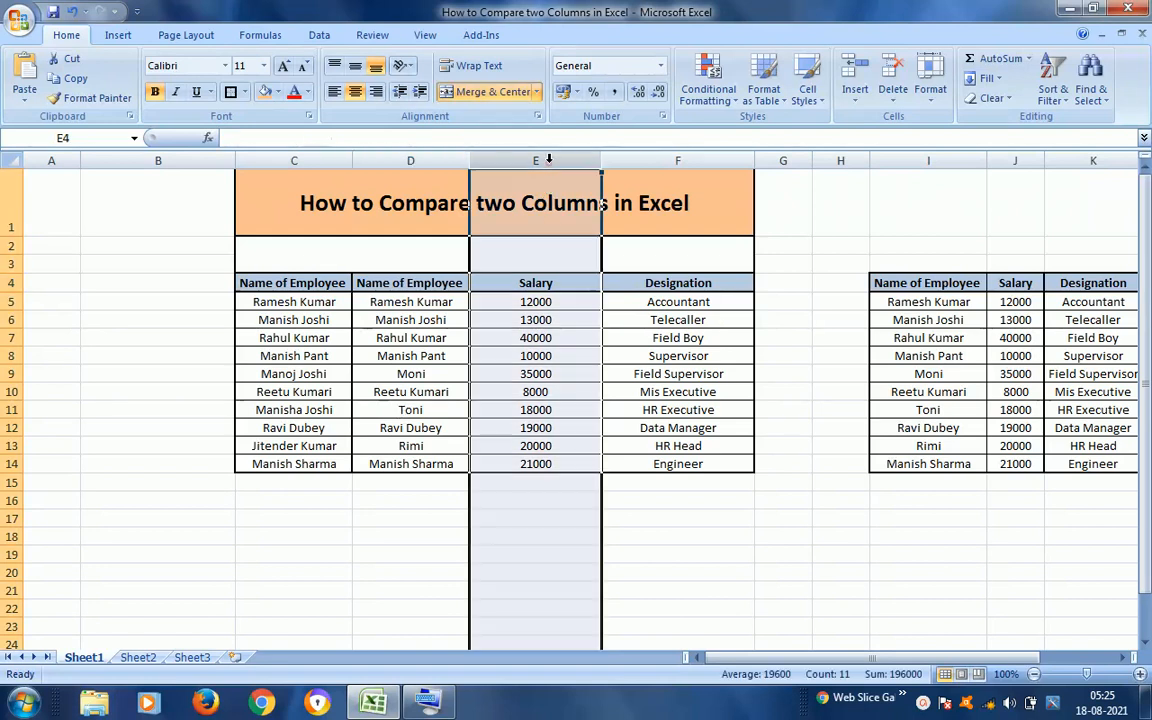
pyautogui.rightClick(533, 389)
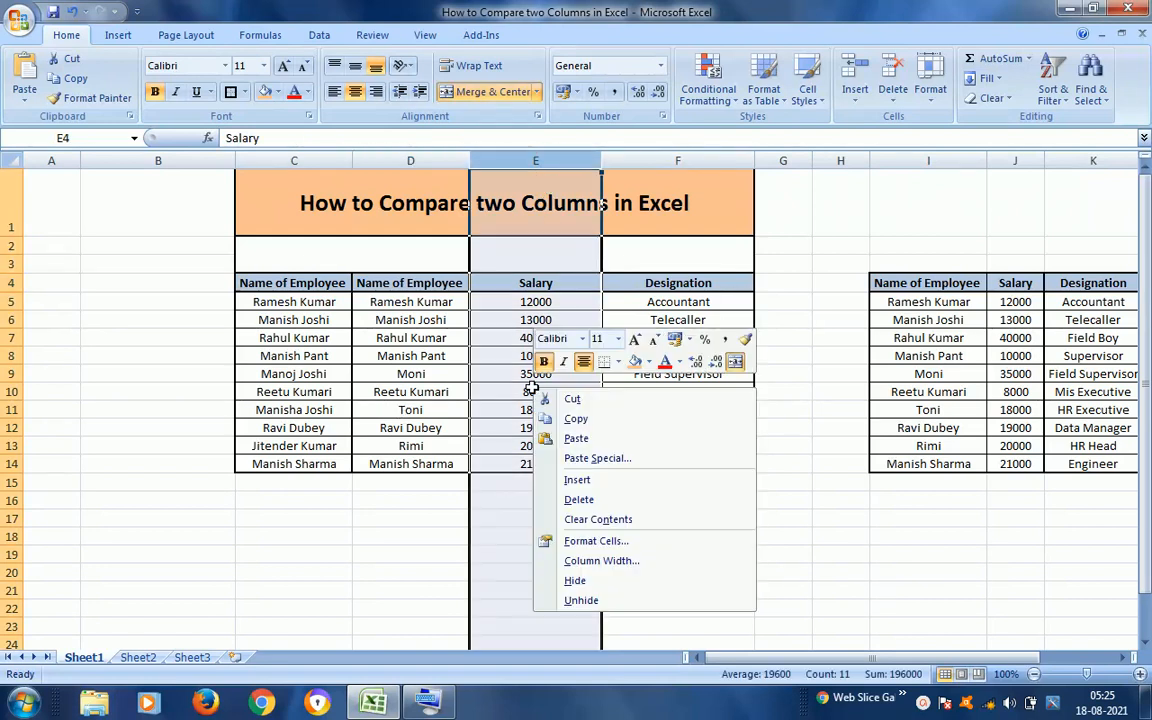
pyautogui.click(576, 479)
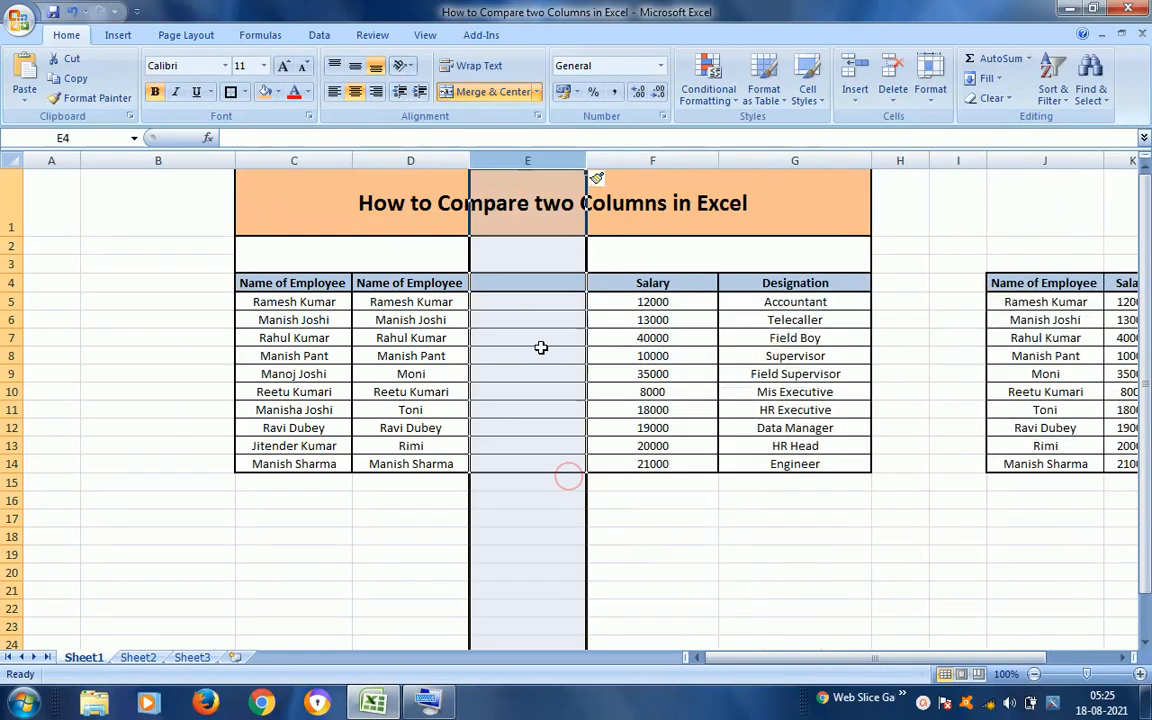
# Step: Enter MM as the header of the blank column in cell E4
pyautogui.click(535, 285)
pyautogui.write('MM')
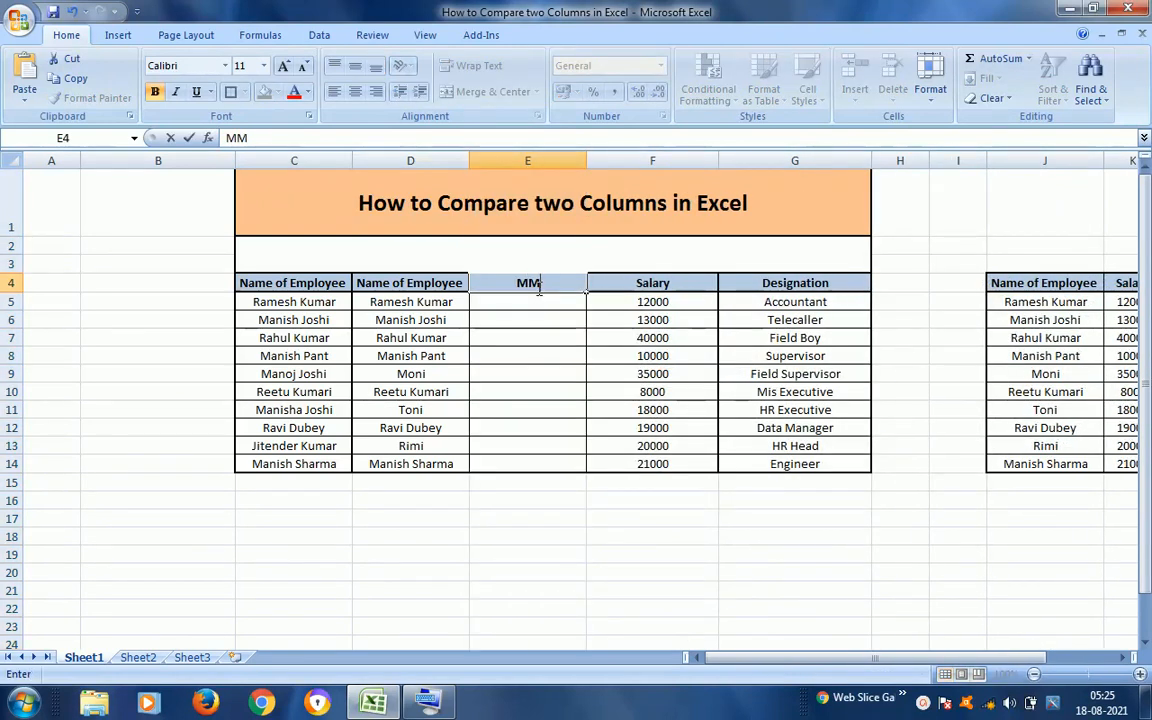
pyautogui.press('Return')
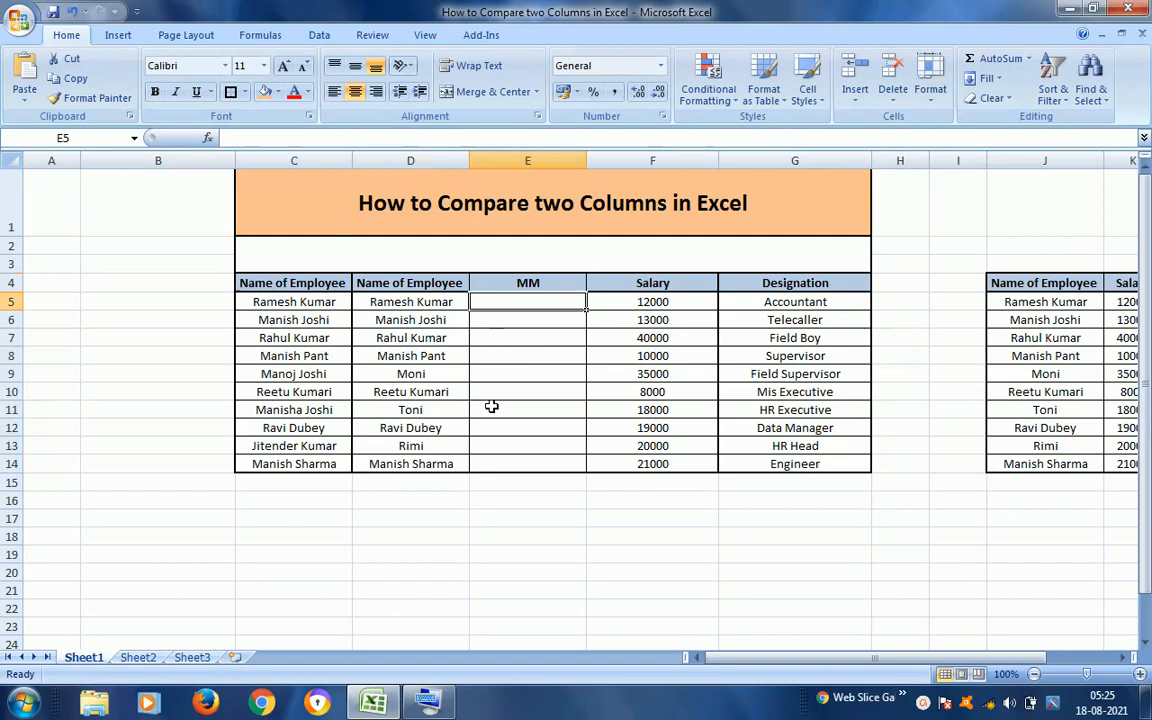
# Step: Start an IF formula in cell E5 with the logical test C5=D5
pyautogui.write('=i')
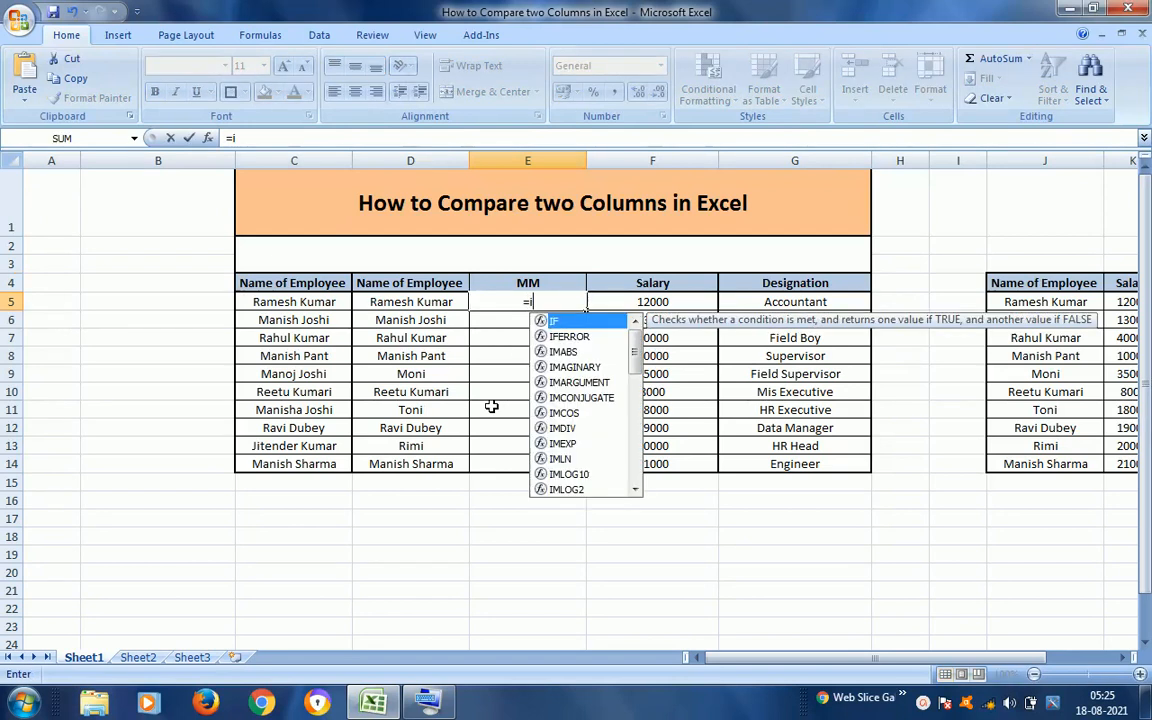
pyautogui.press('Tab')
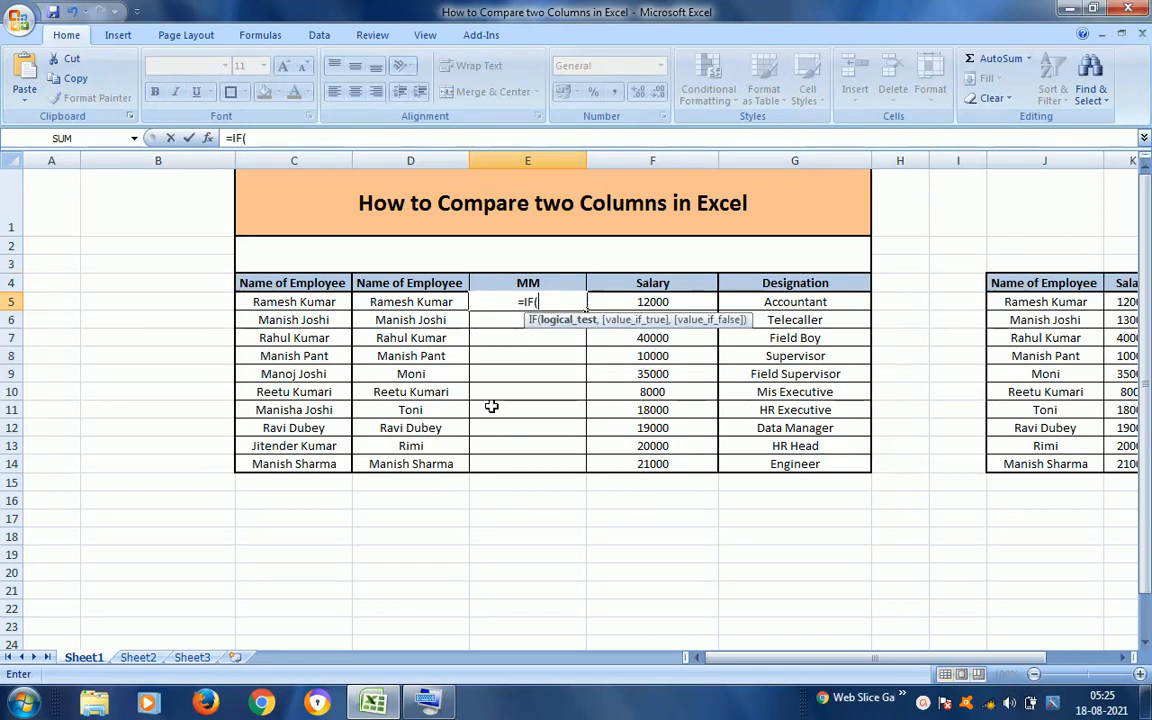
pyautogui.click(306, 306)
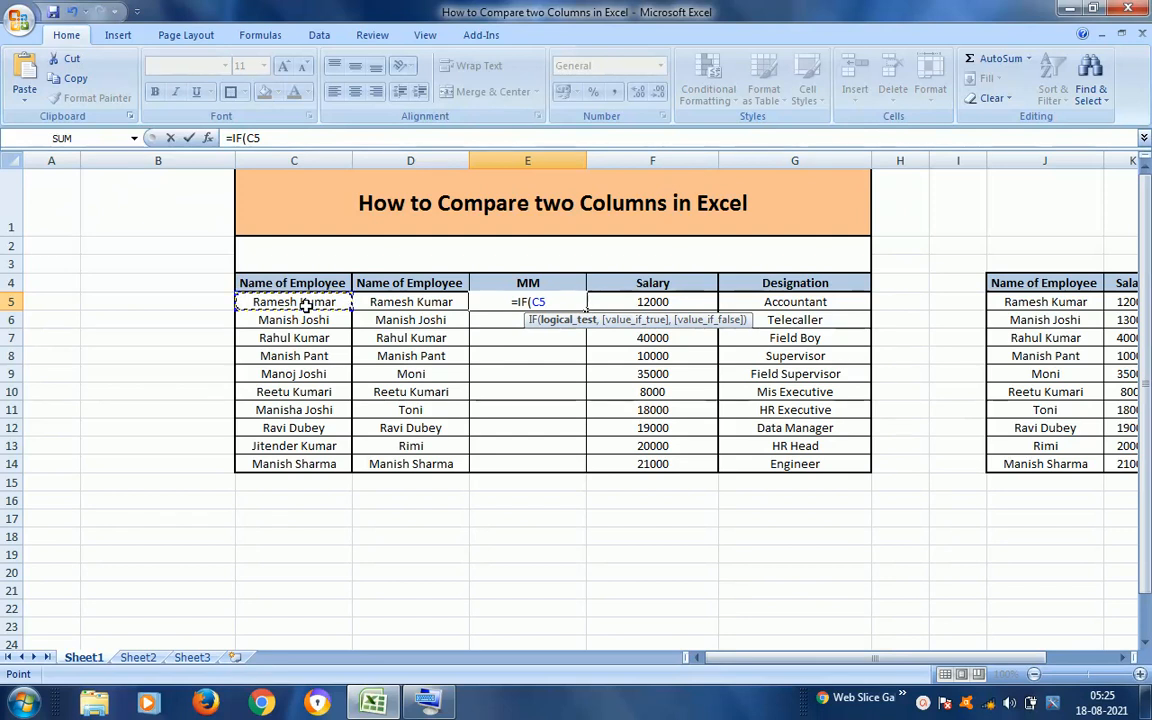
pyautogui.write('=')
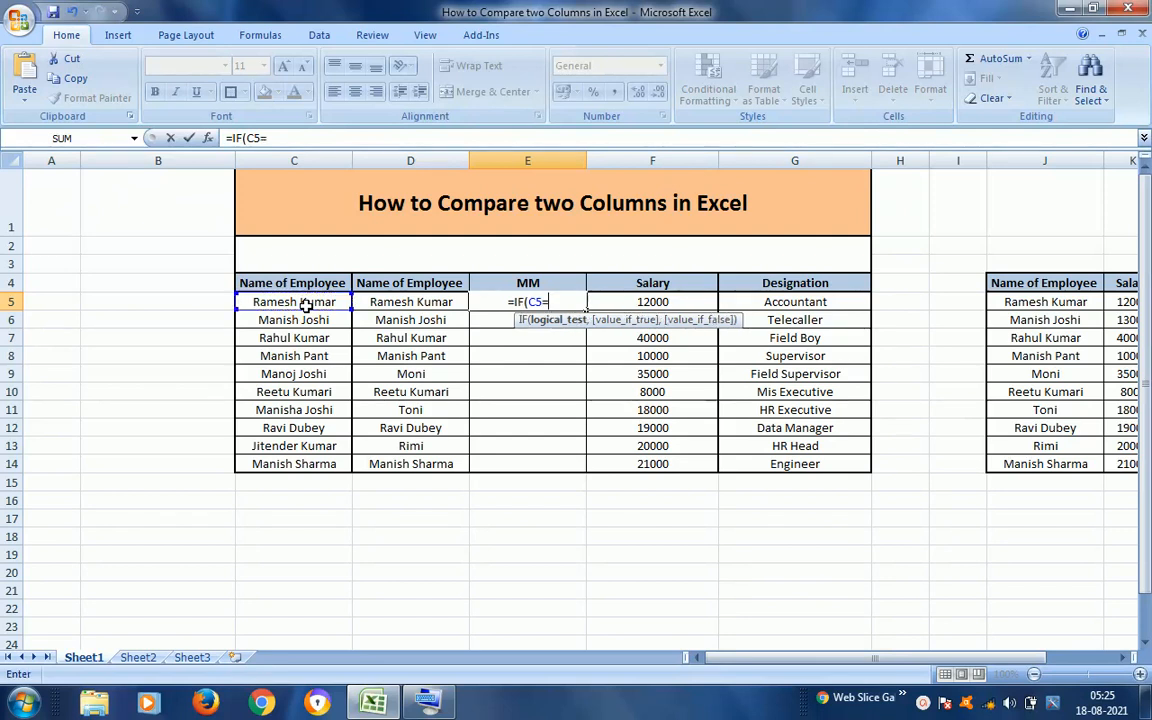
pyautogui.click(377, 302)
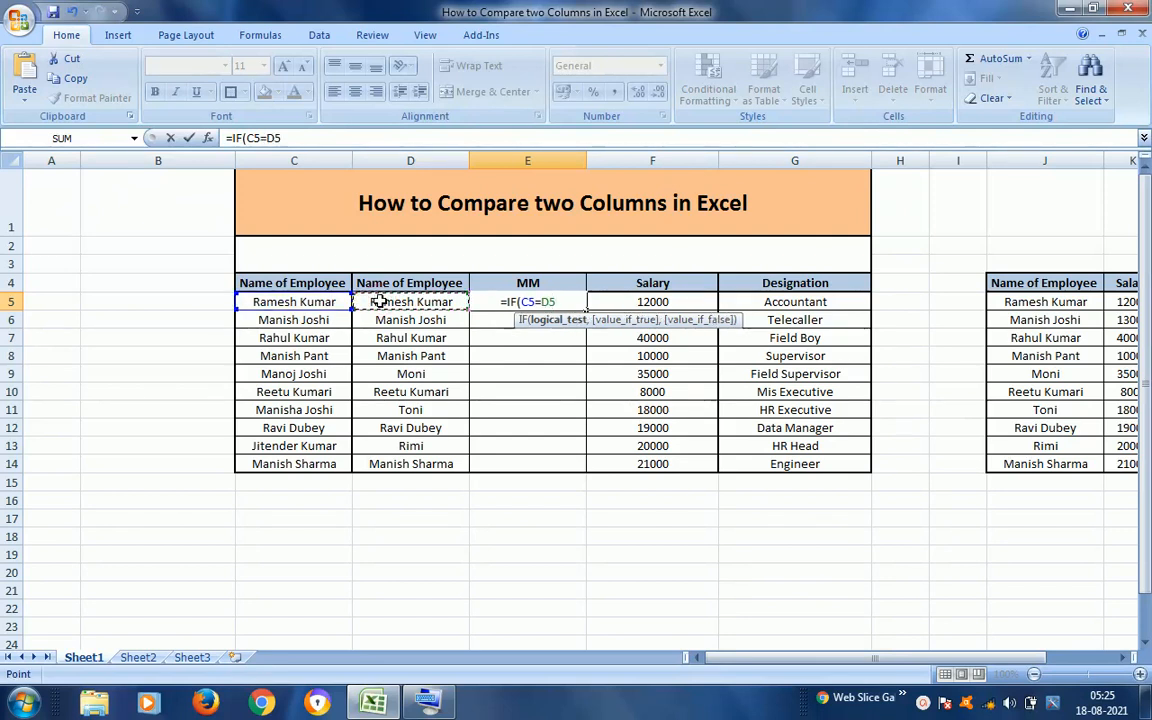
pyautogui.write(',')
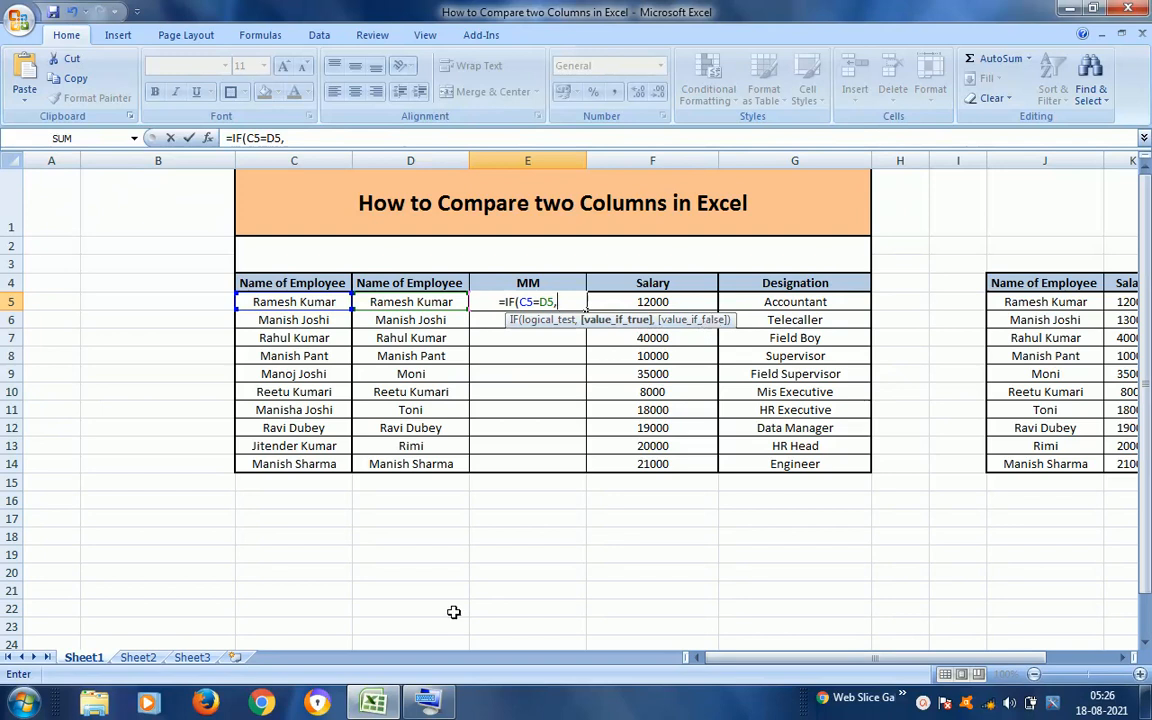
# Step: Bring up the On-Screen Keyboard and enter "match" in quotes as the IF formula's value if true
pyautogui.click(432, 703)
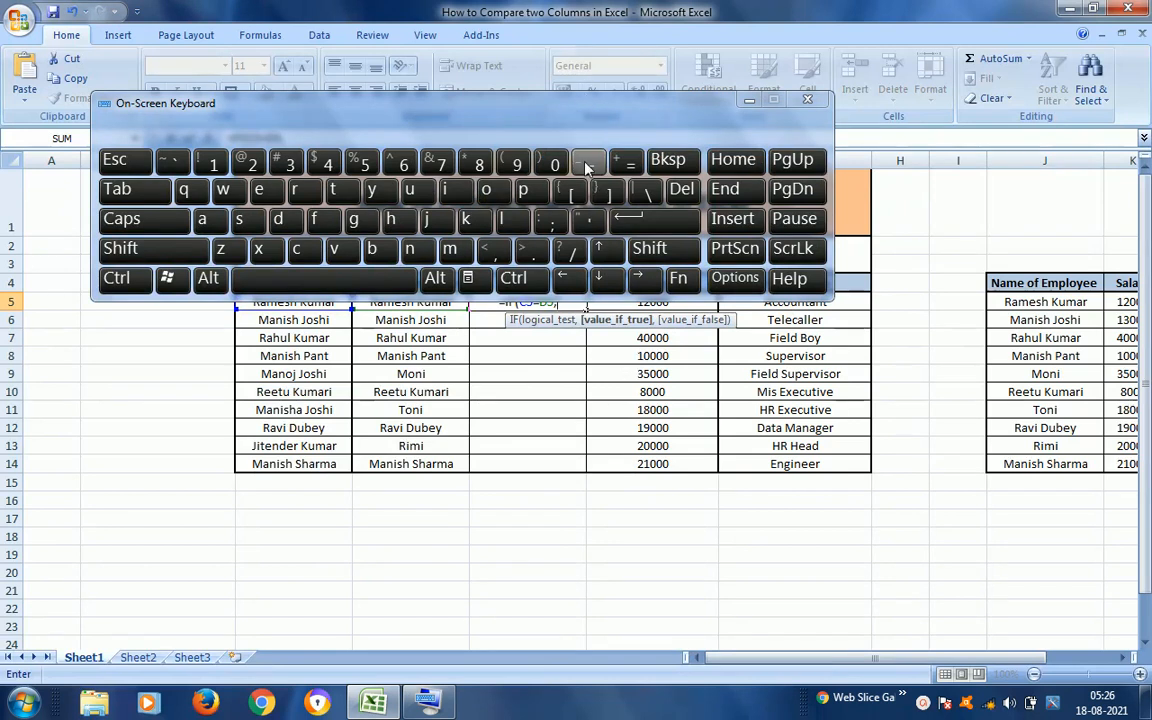
pyautogui.write('"')
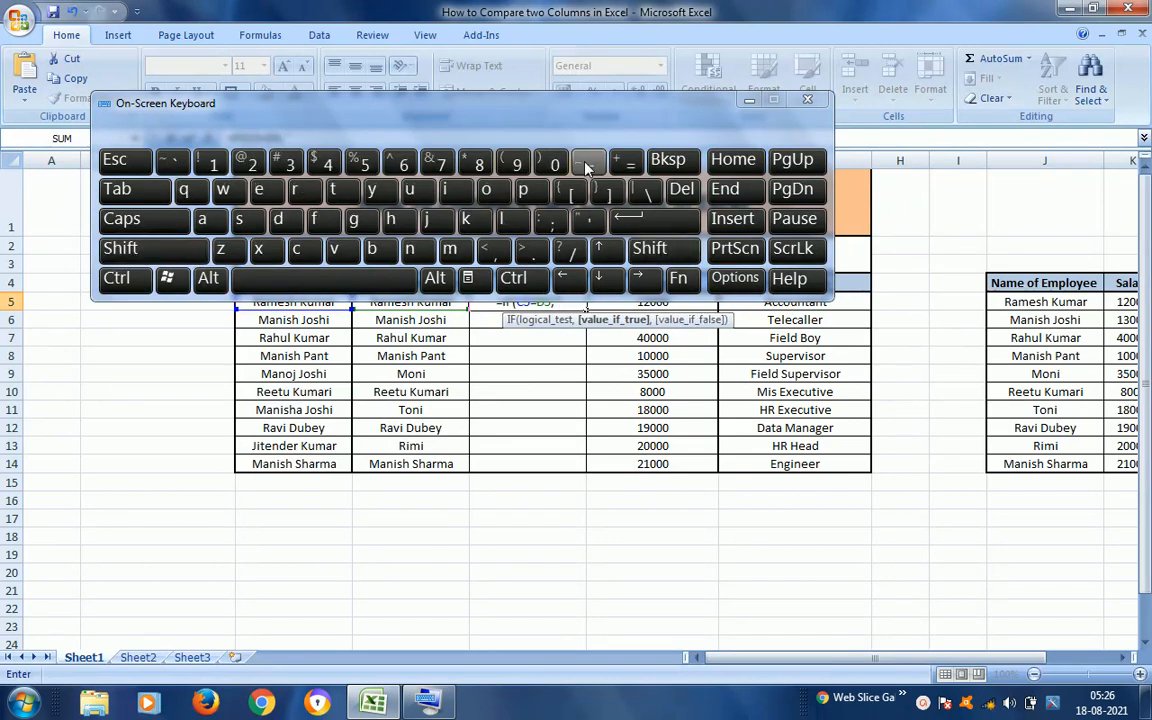
pyautogui.click(450, 250)
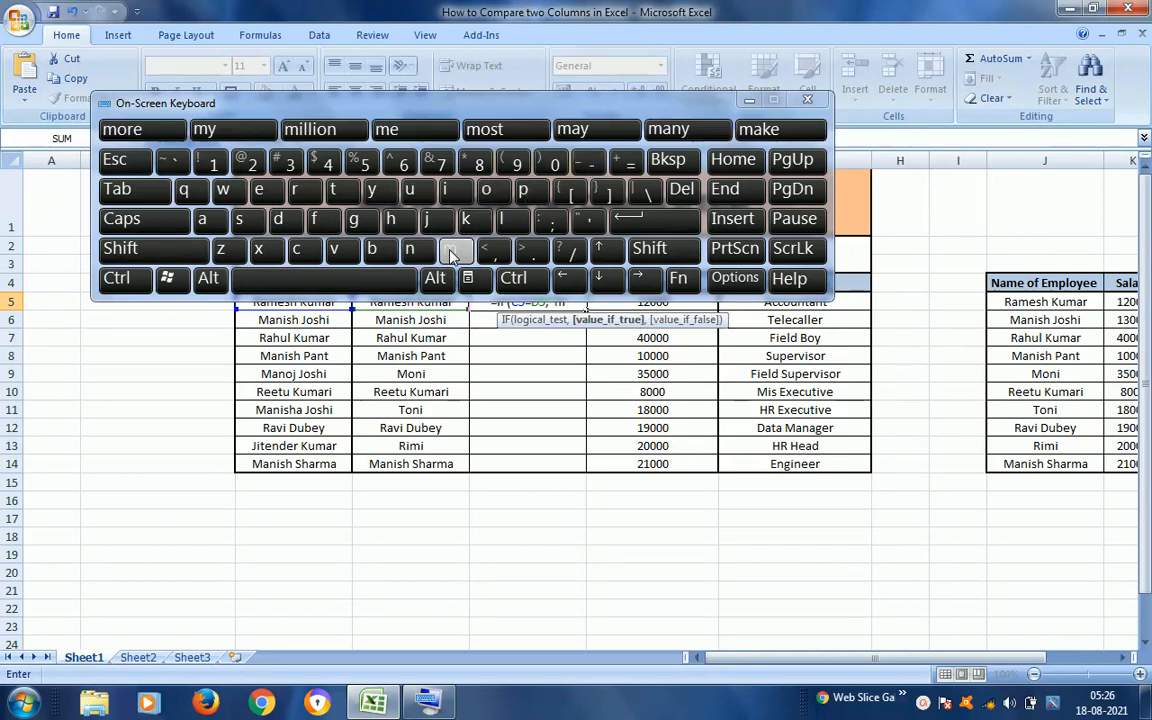
pyautogui.click(204, 221)
pyautogui.click(336, 189)
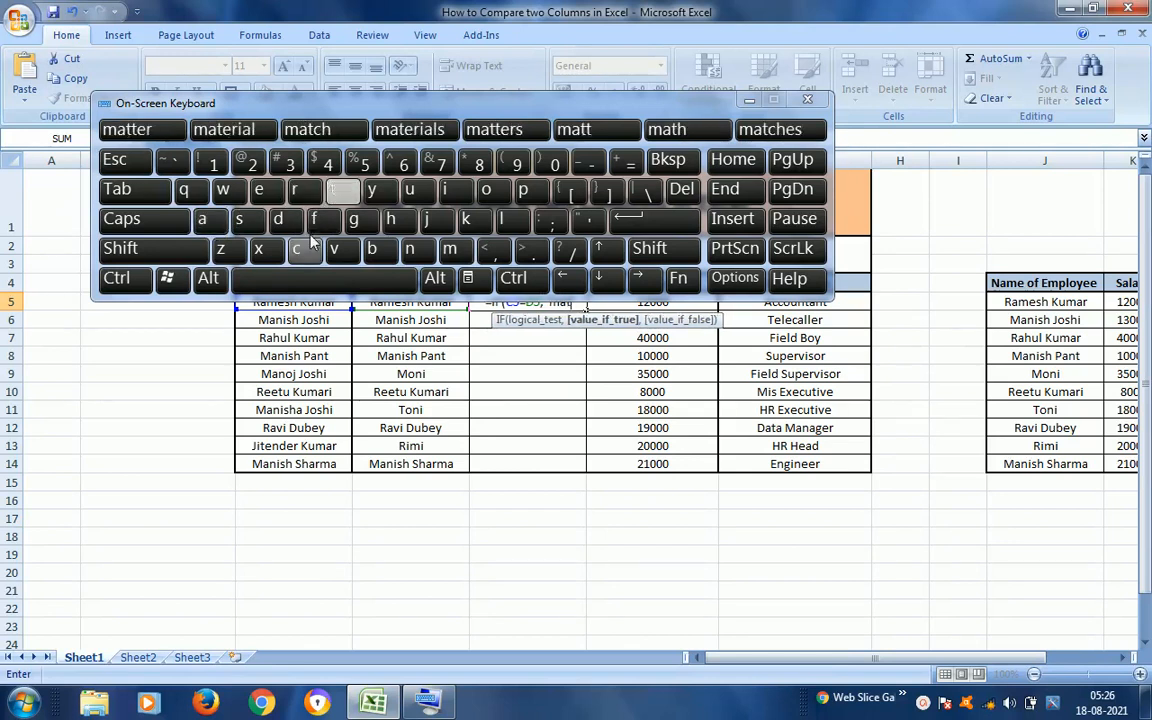
pyautogui.click(300, 248)
pyautogui.click(390, 220)
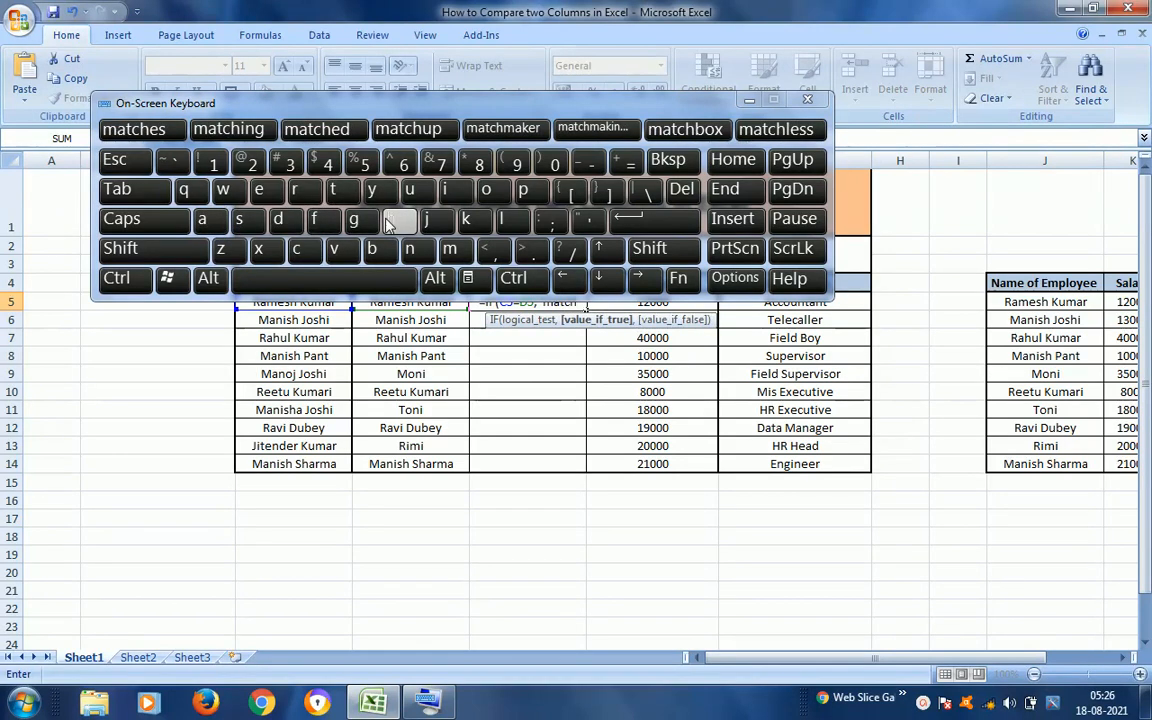
pyautogui.press('shift')
pyautogui.write('"')
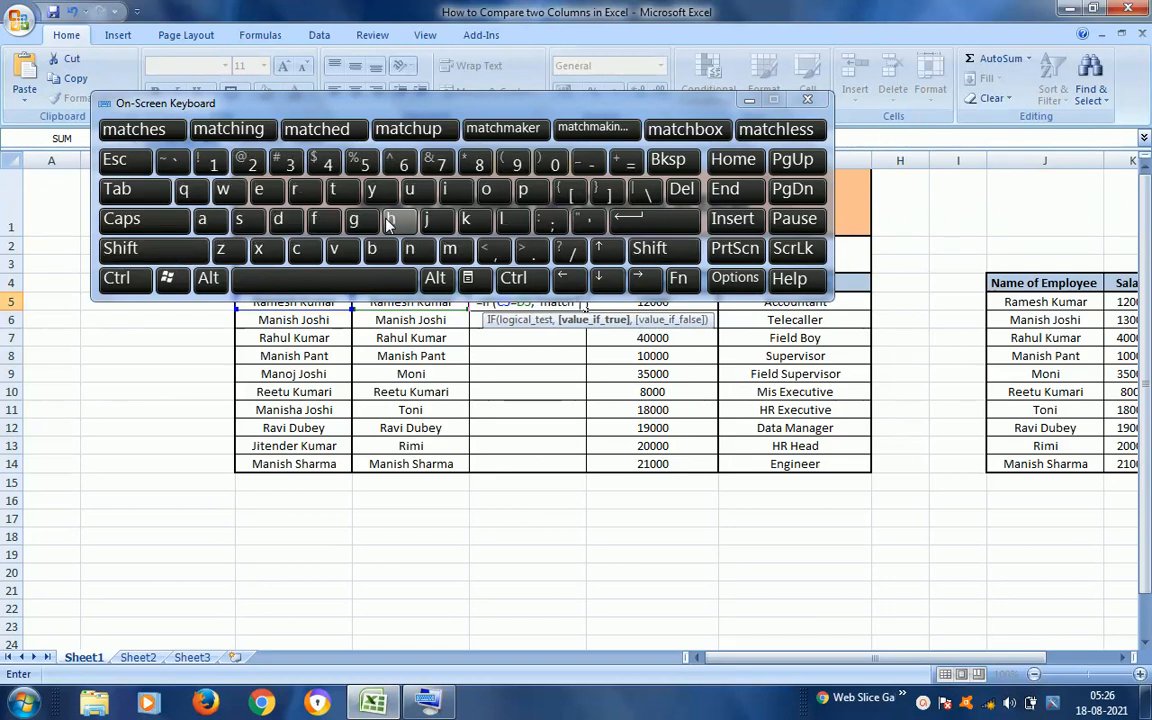
pyautogui.write(',')
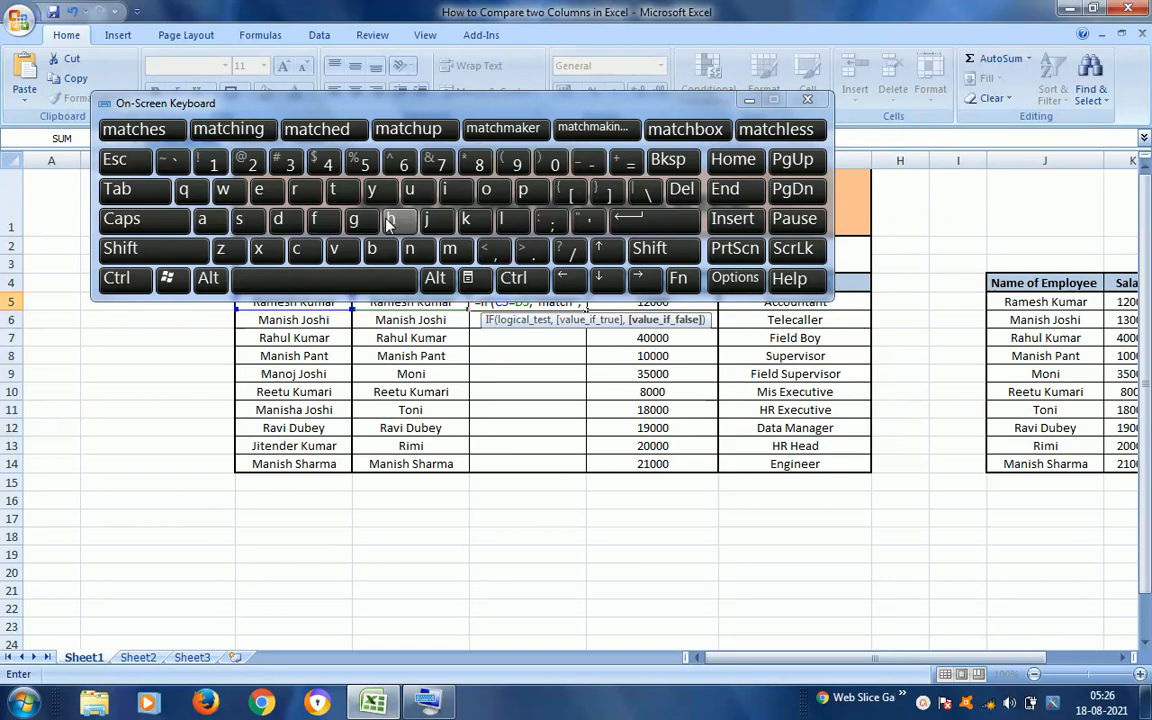
# Step: Complete the IF formula in E5 with "not match" as the value if false, and minimize the On-Screen Keyboard
pyautogui.write('"')
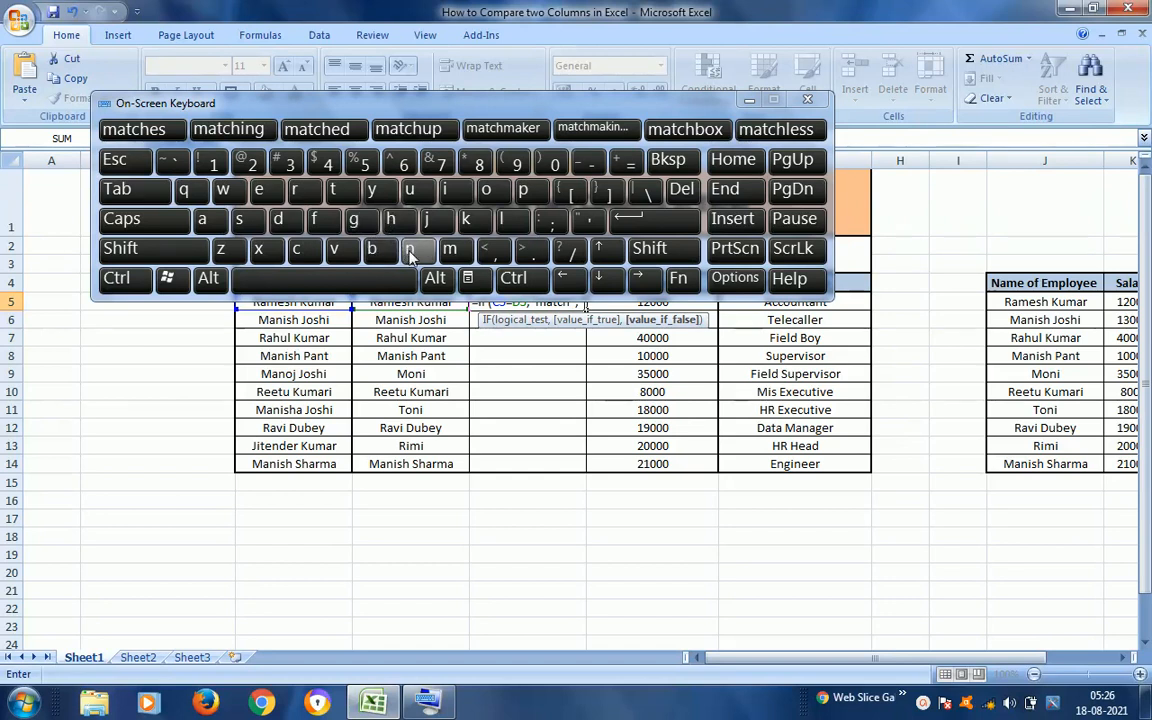
pyautogui.click(409, 249)
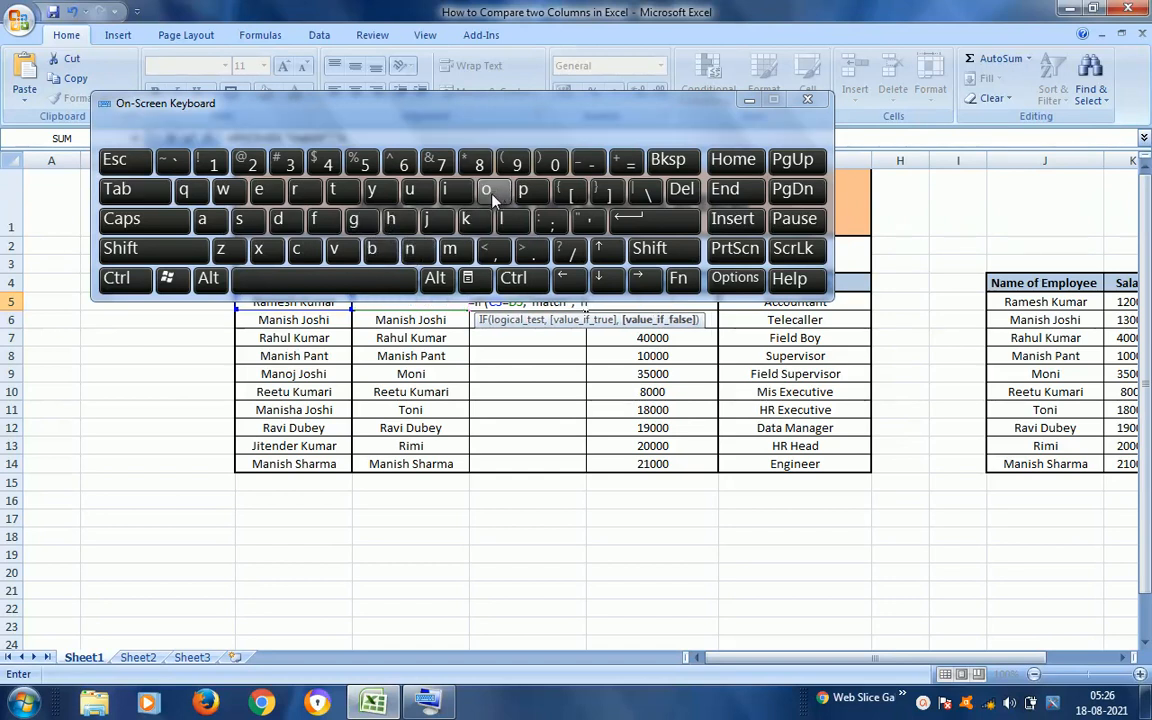
pyautogui.click(485, 189)
pyautogui.click(336, 189)
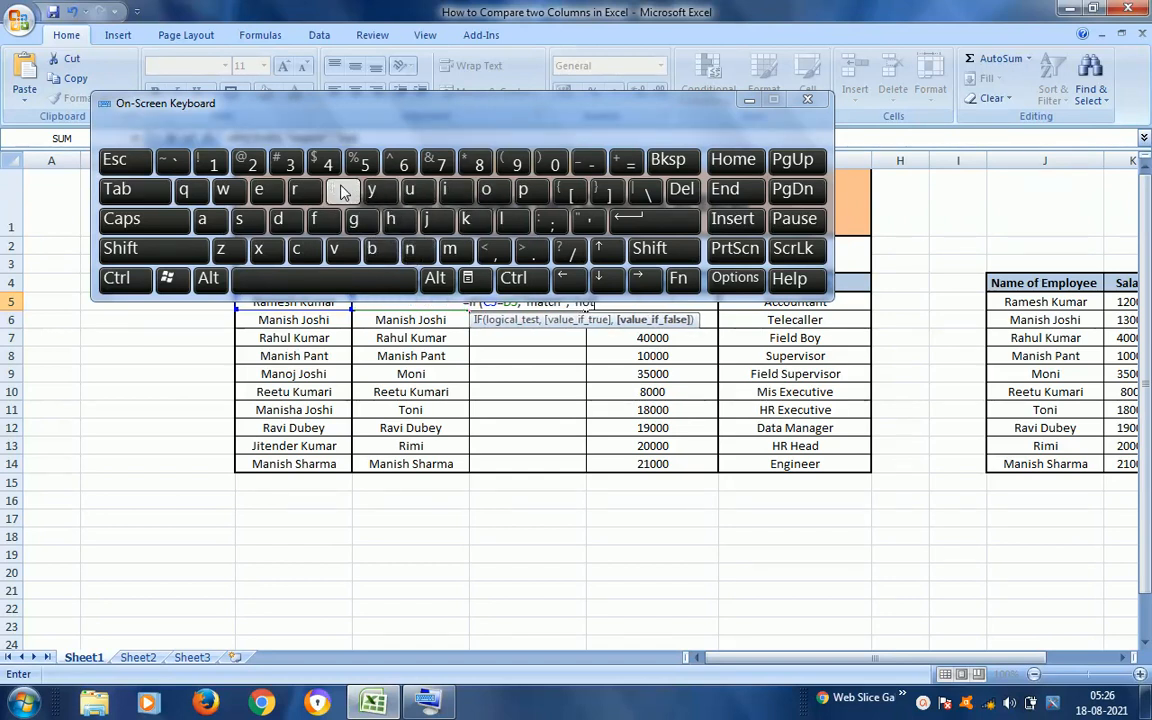
pyautogui.click(325, 283)
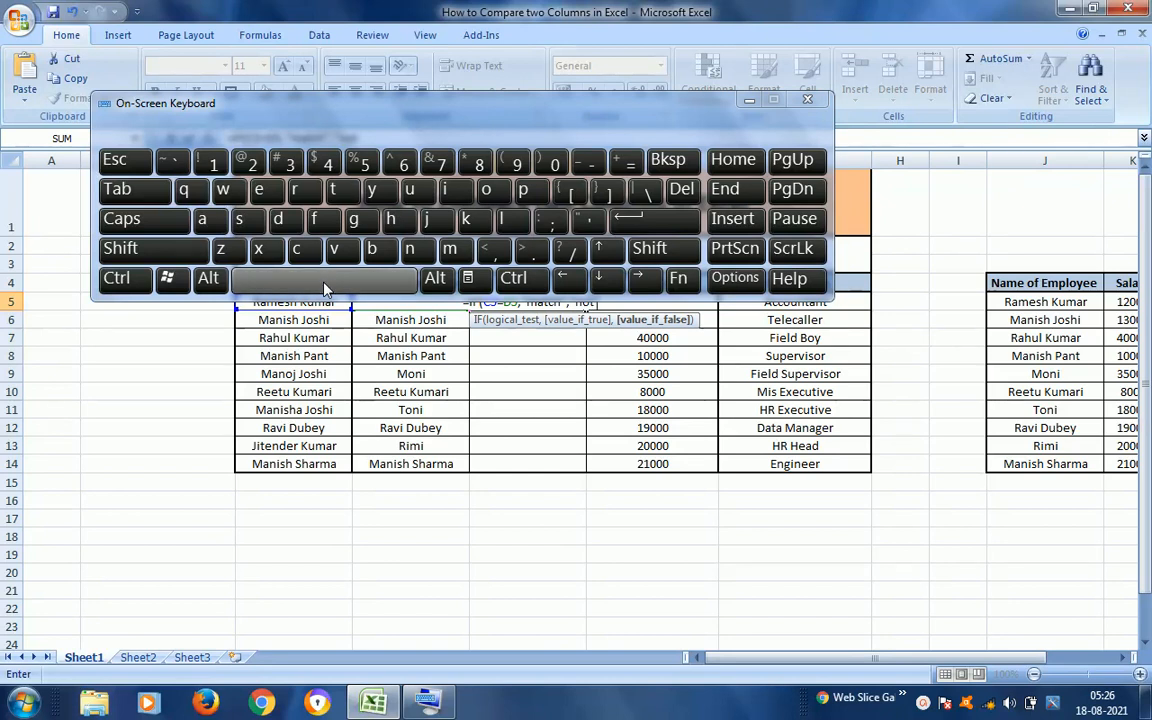
pyautogui.click(449, 249)
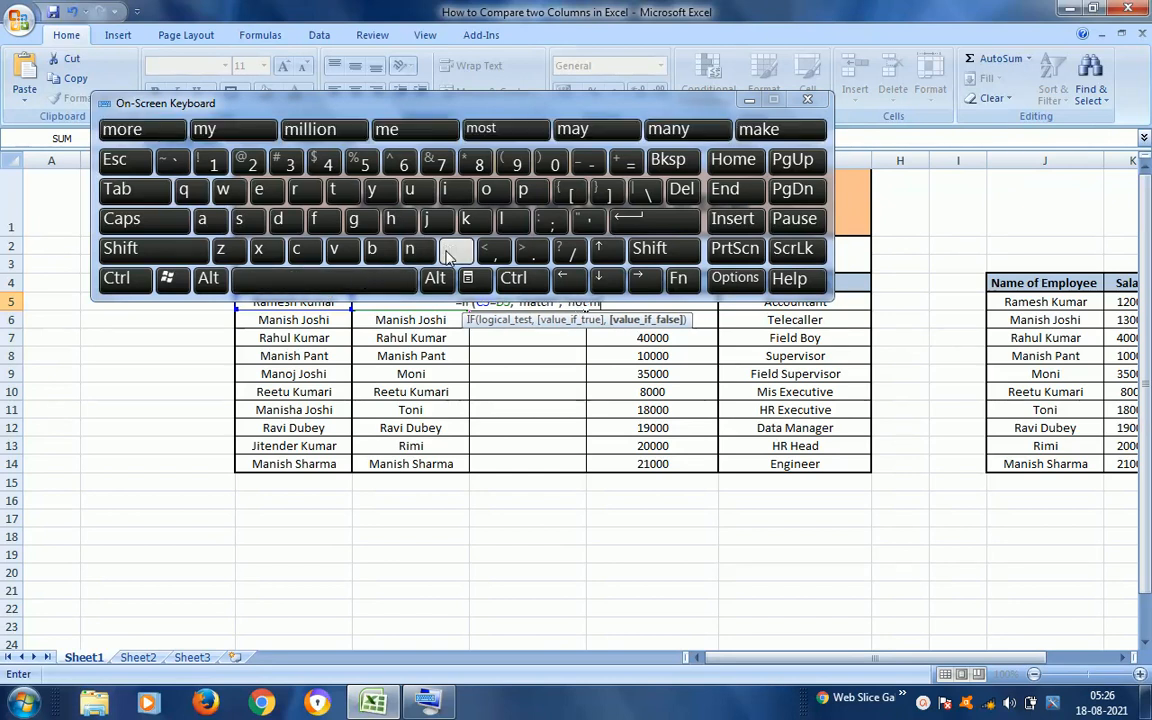
pyautogui.click(203, 219)
pyautogui.click(333, 189)
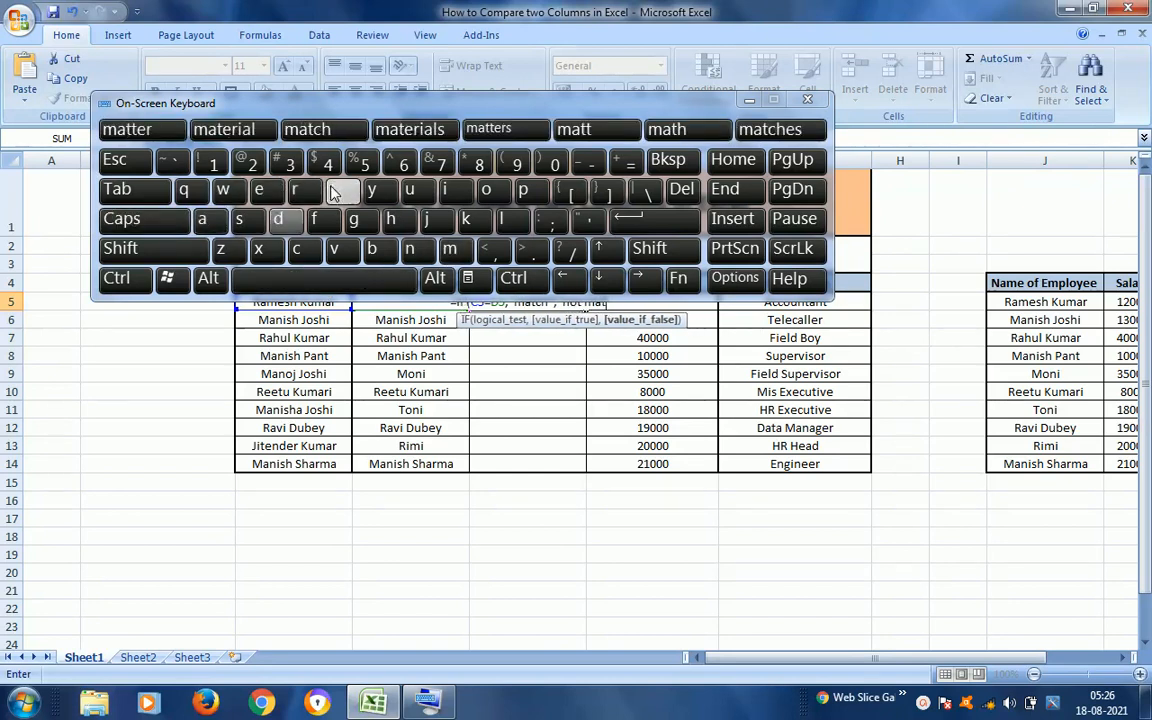
pyautogui.click(297, 252)
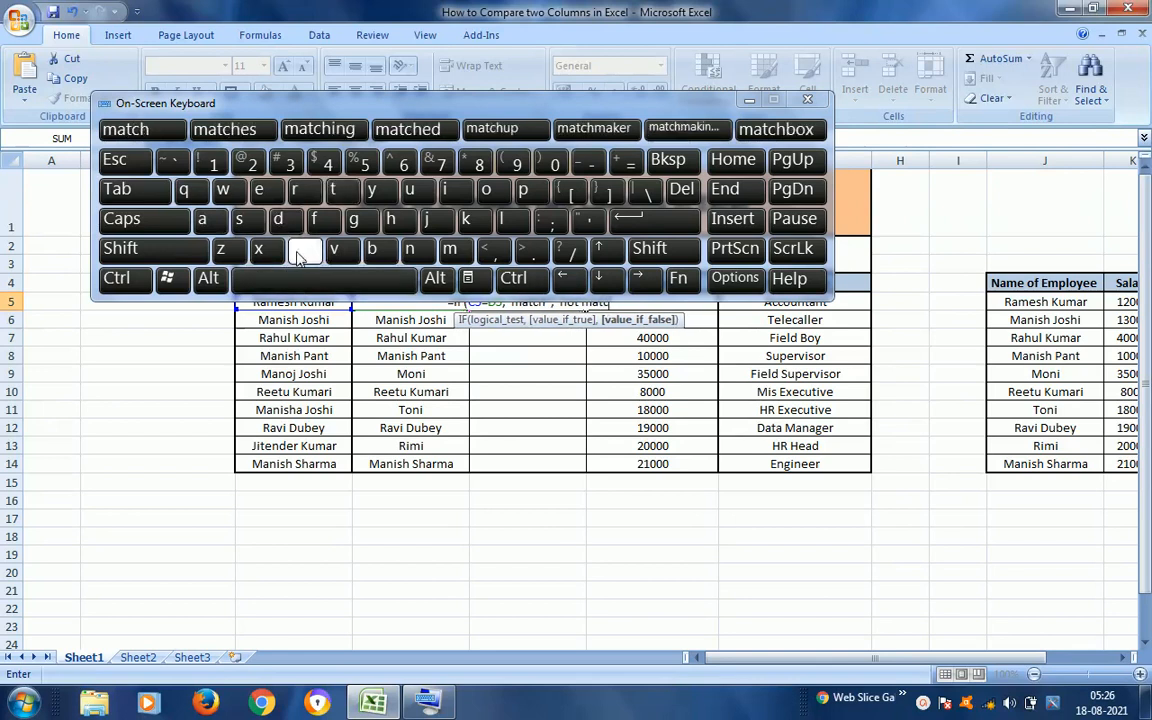
pyautogui.click(391, 221)
pyautogui.press('shift')
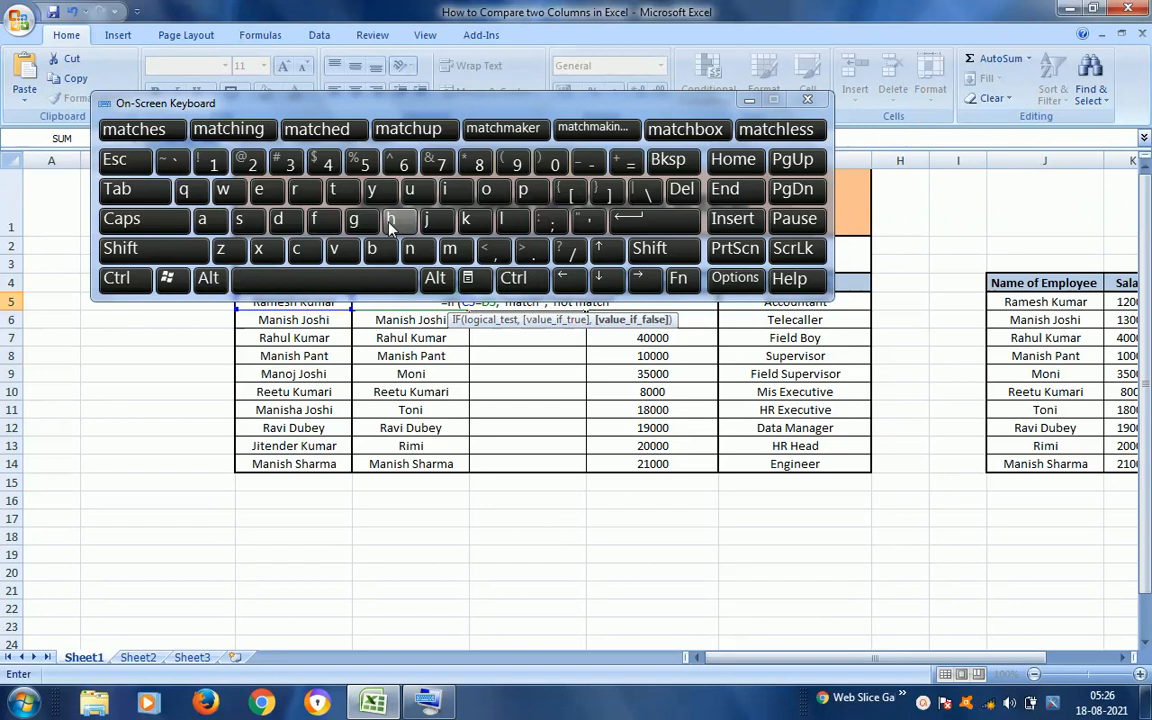
pyautogui.press('shift')
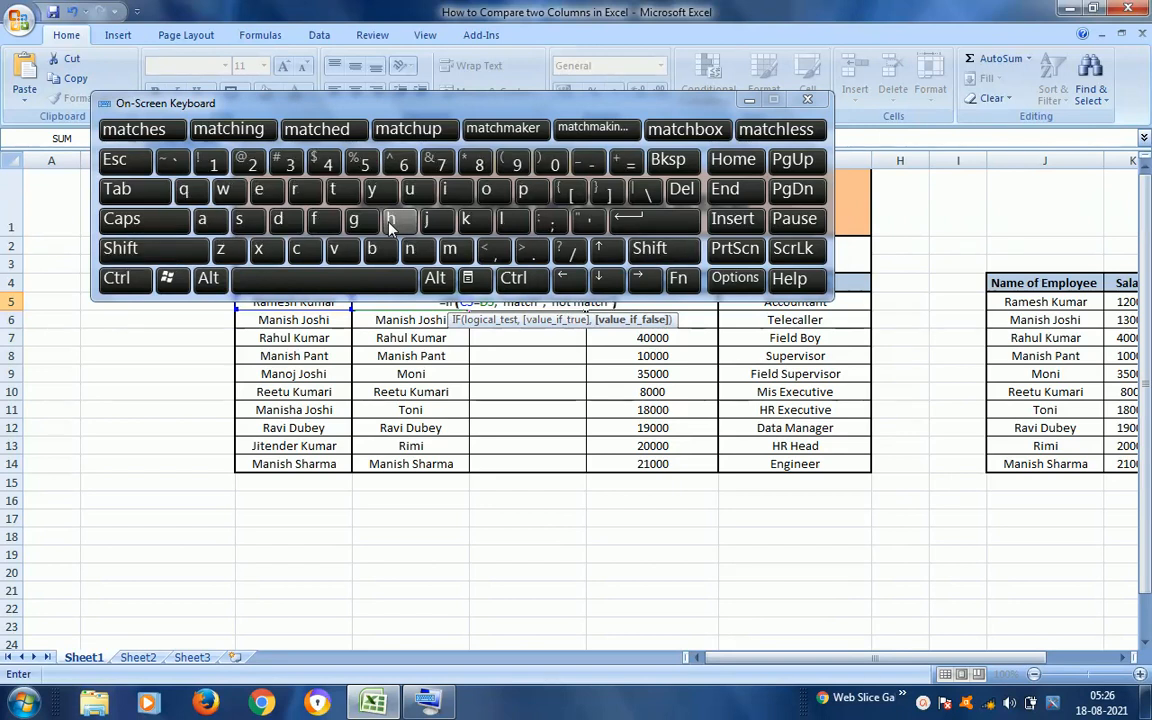
pyautogui.press('Return')
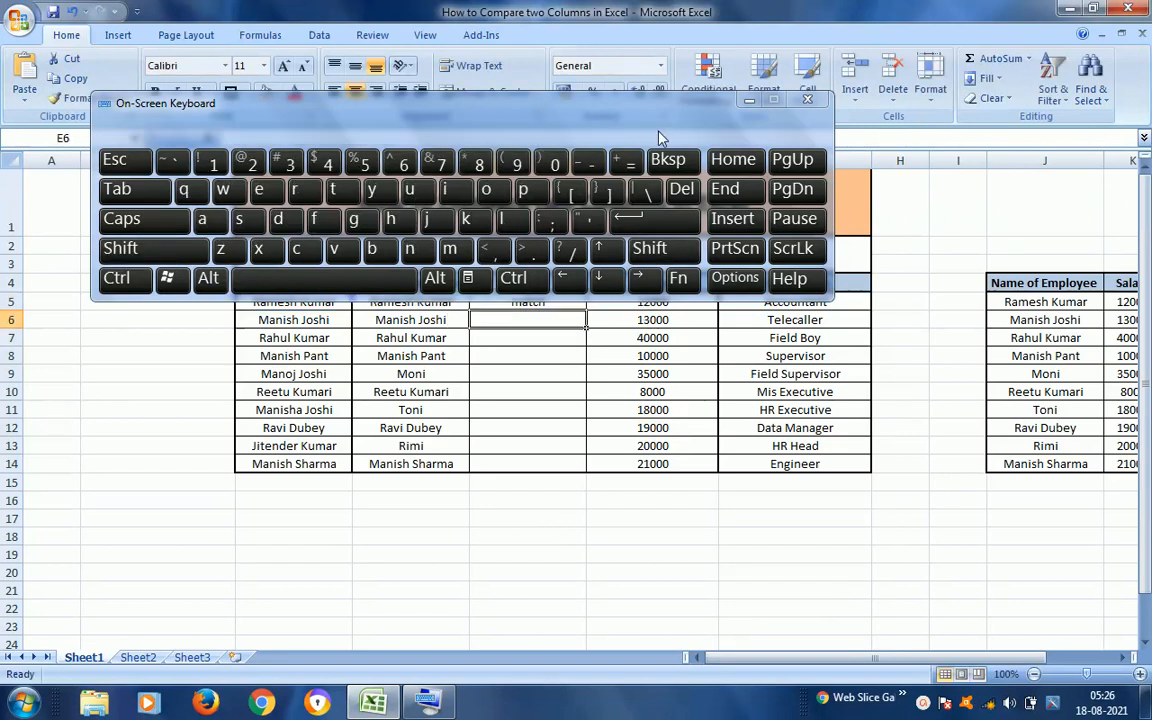
pyautogui.click(750, 101)
# Step: Copy the IF formula from cell E5 down the MM column through E14
pyautogui.click(527, 301)
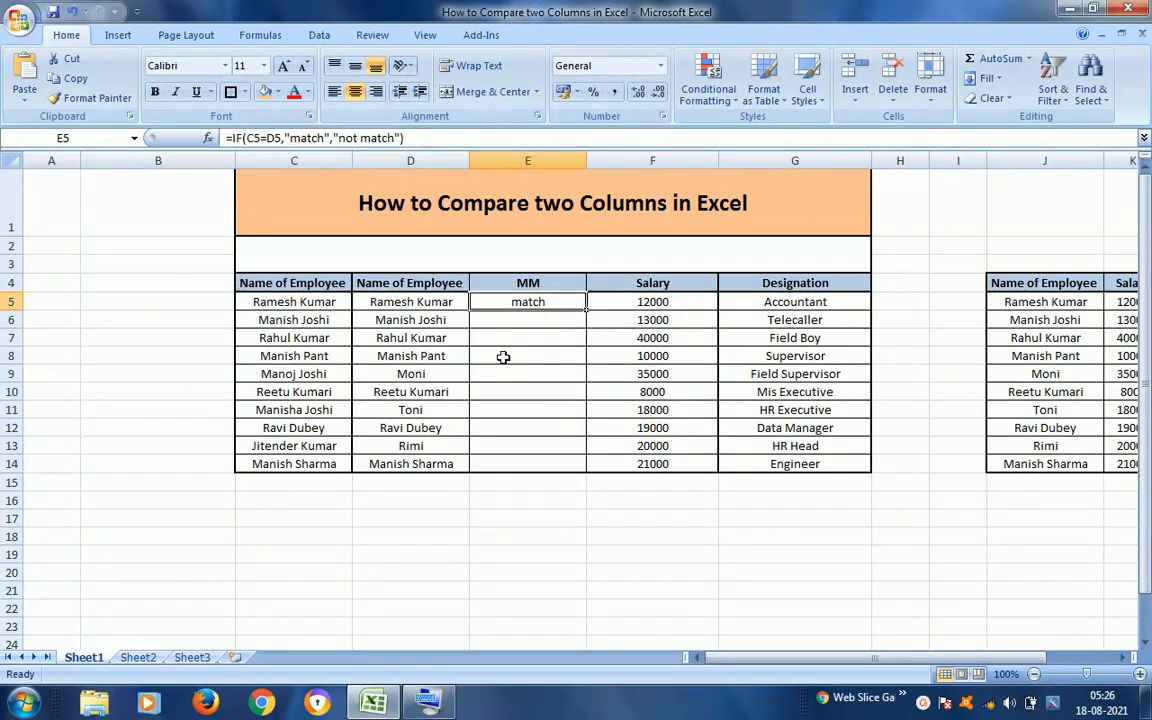
pyautogui.hotkey('ctrl', 'c')
pyautogui.hotkey('shift', 'Down')
pyautogui.hotkey('shift', 'Down')
pyautogui.hotkey('shift', 'Down')
pyautogui.hotkey('shift', 'Down')
pyautogui.hotkey('shift', 'Down')
pyautogui.hotkey('shift', 'Down')
pyautogui.hotkey('shift', 'Down')
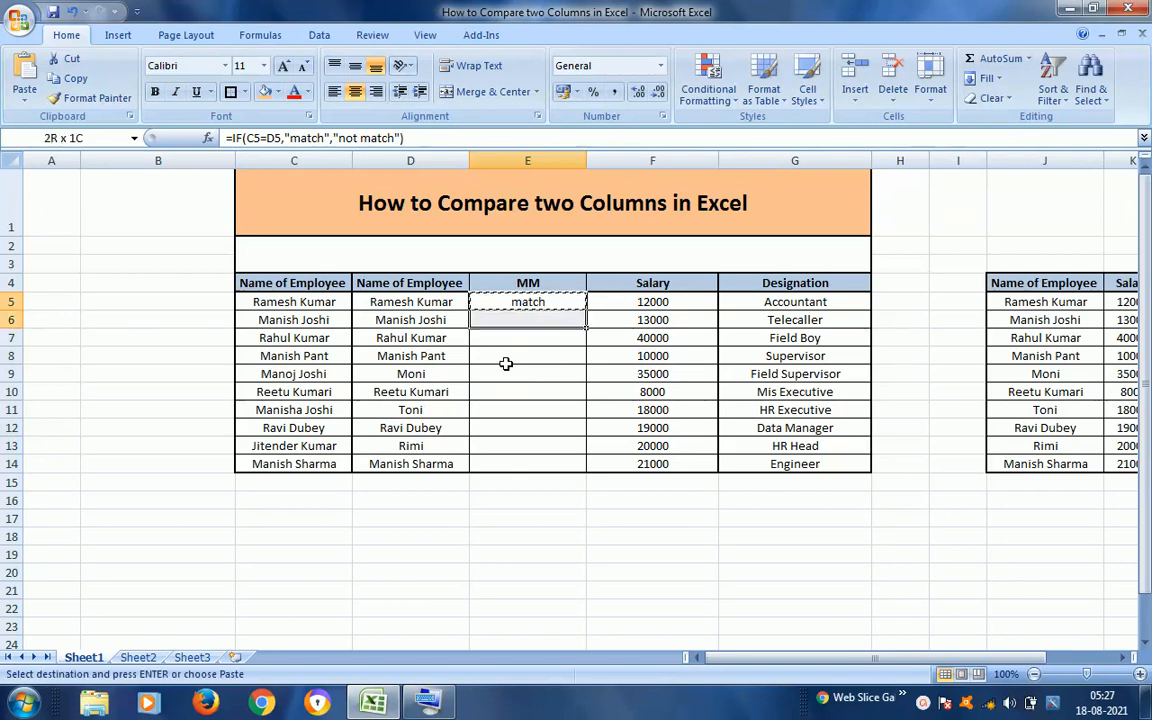
pyautogui.hotkey('shift', 'Down')
pyautogui.hotkey('shift', 'Down')
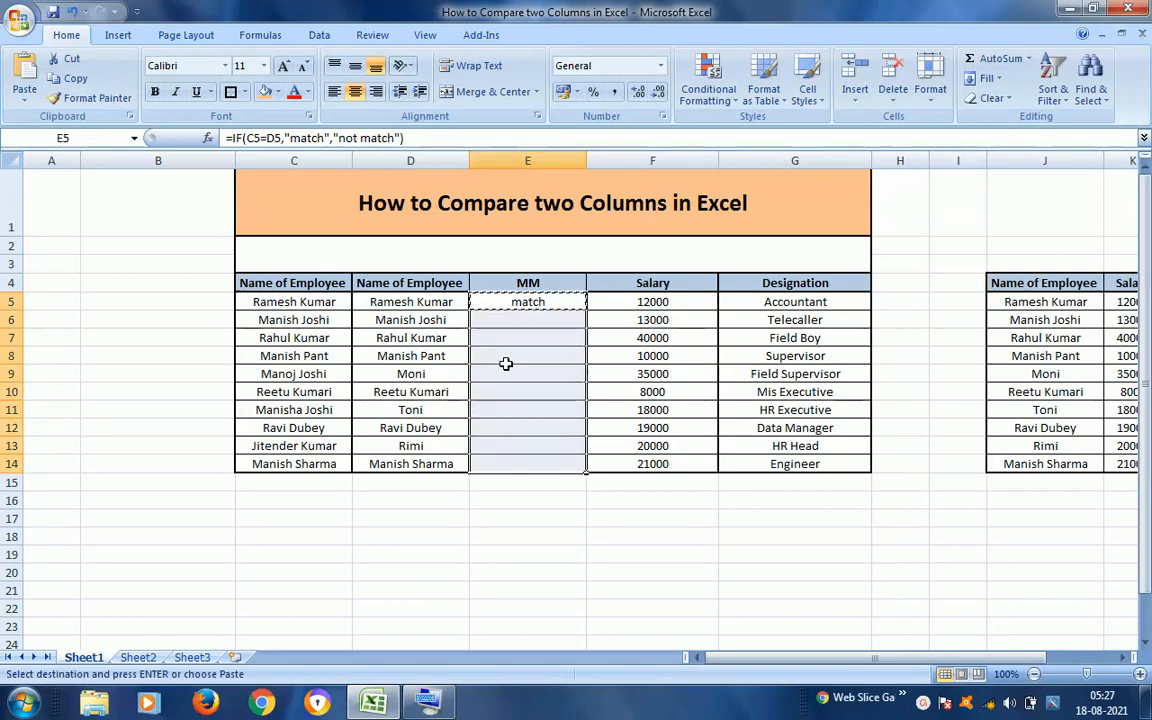
pyautogui.hotkey('ctrl', 'v')
pyautogui.press('Escape')
# Step: Compare the MM results with the names in both Name of Employee columns, checking rows 5, 9, 11 and 13
pyautogui.press('Down')
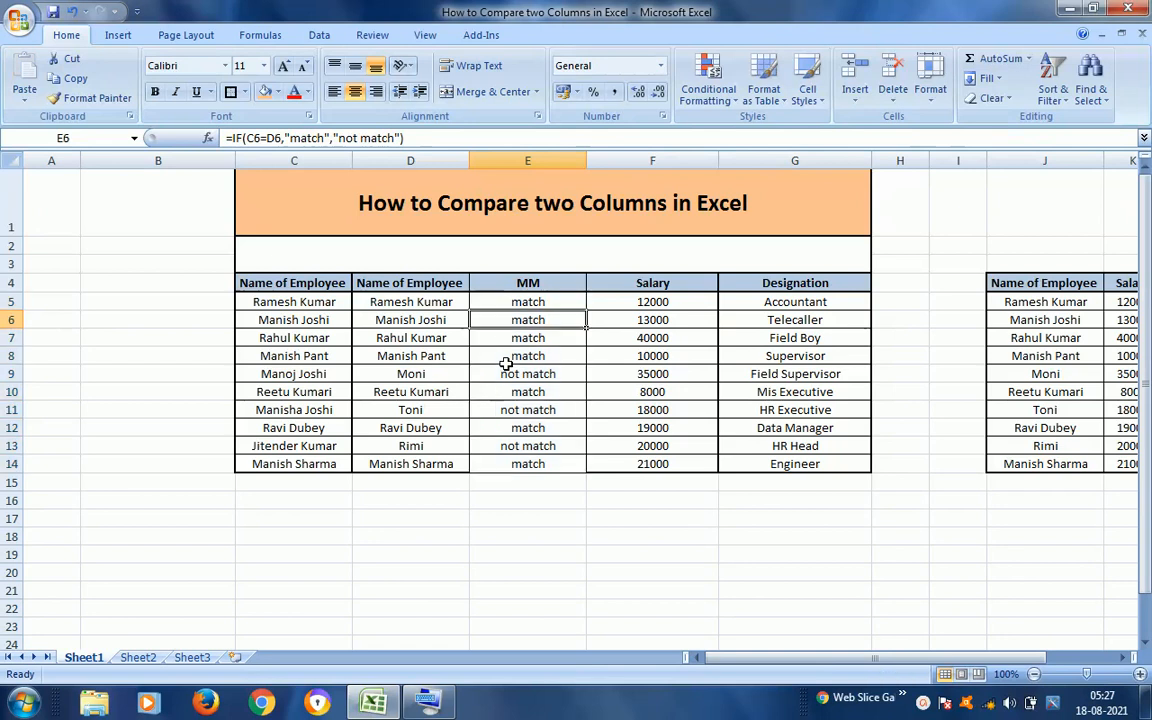
pyautogui.press('Up')
pyautogui.press('Left')
pyautogui.press('Left')
pyautogui.press('Right')
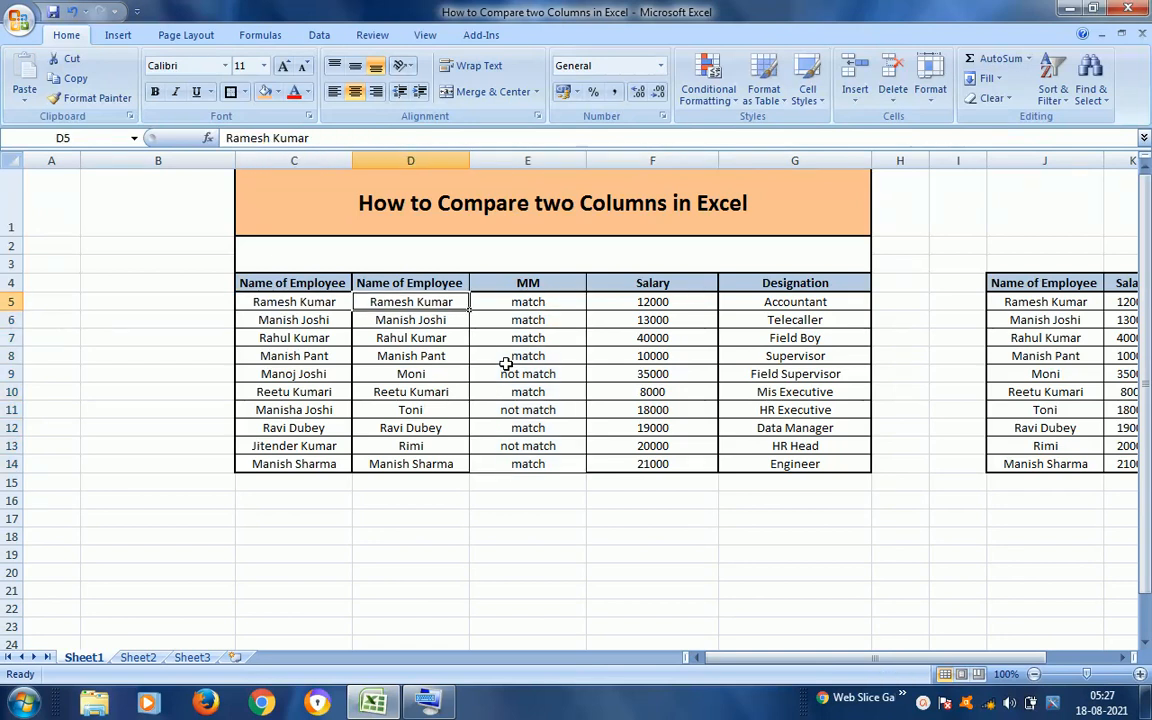
pyautogui.press('Right')
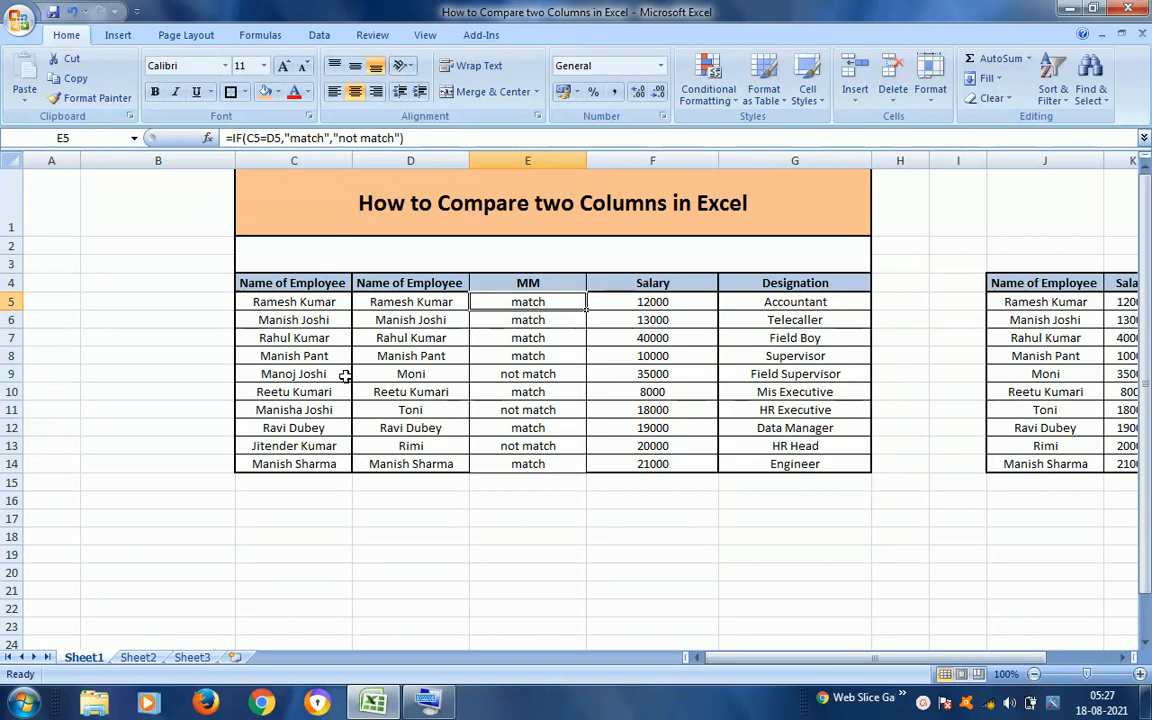
pyautogui.click(295, 374)
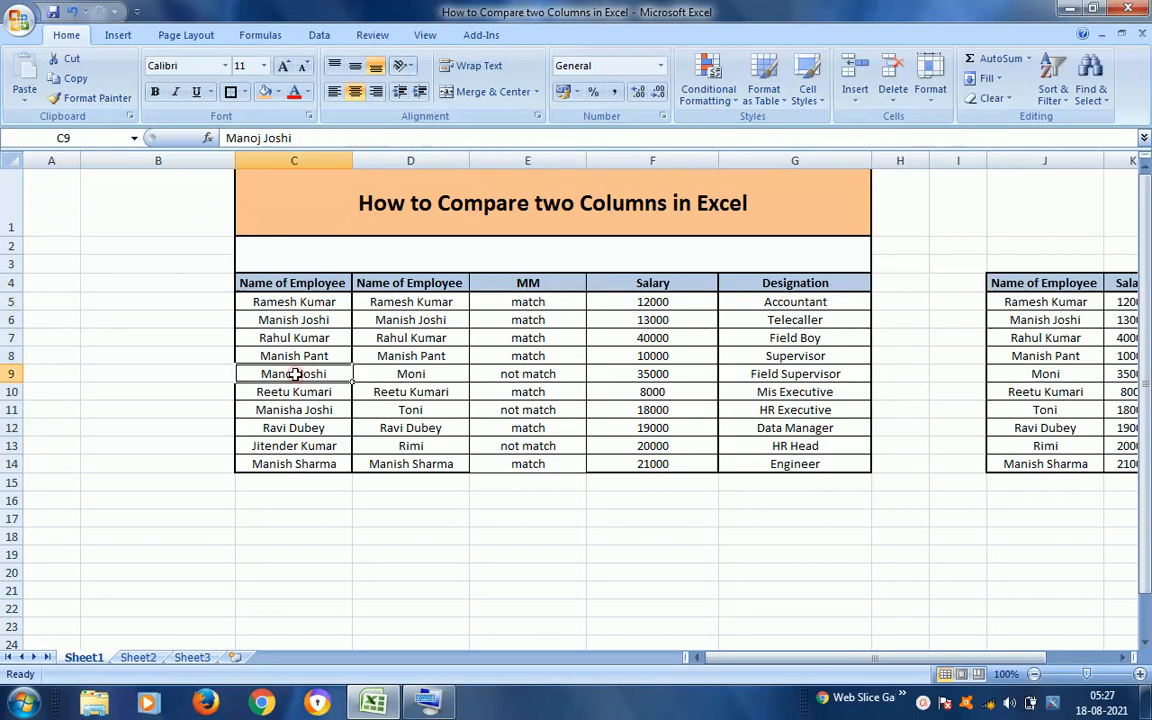
pyautogui.click(417, 387)
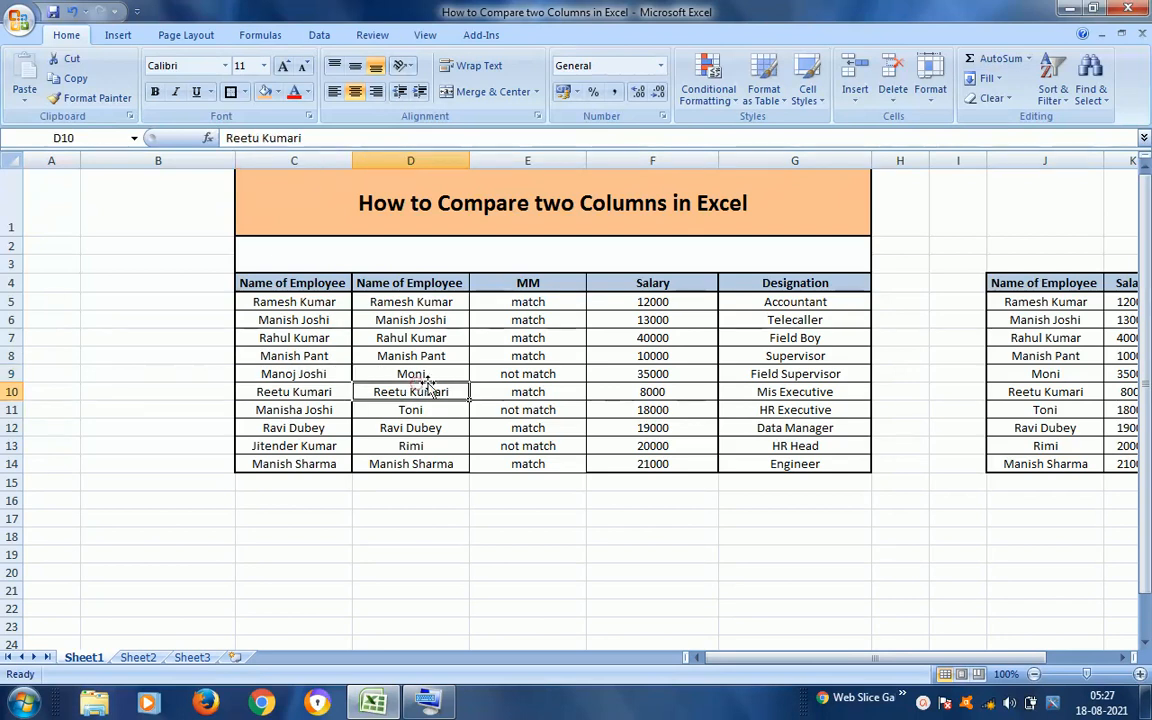
pyautogui.click(527, 380)
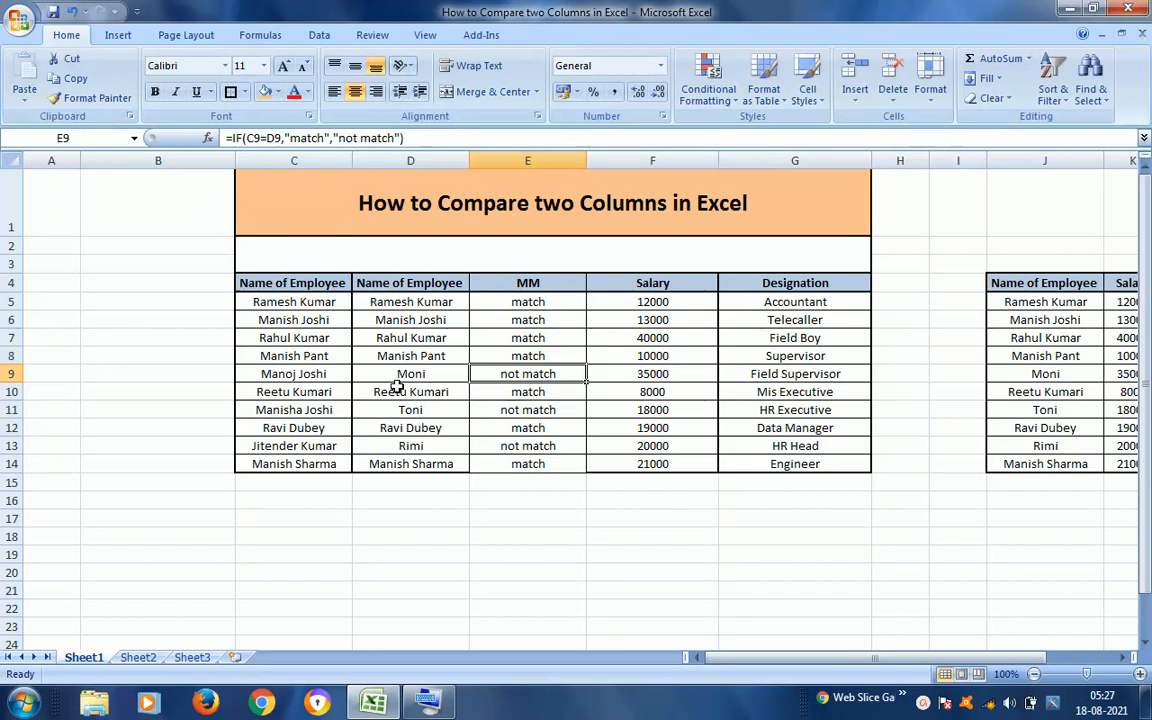
pyautogui.click(323, 375)
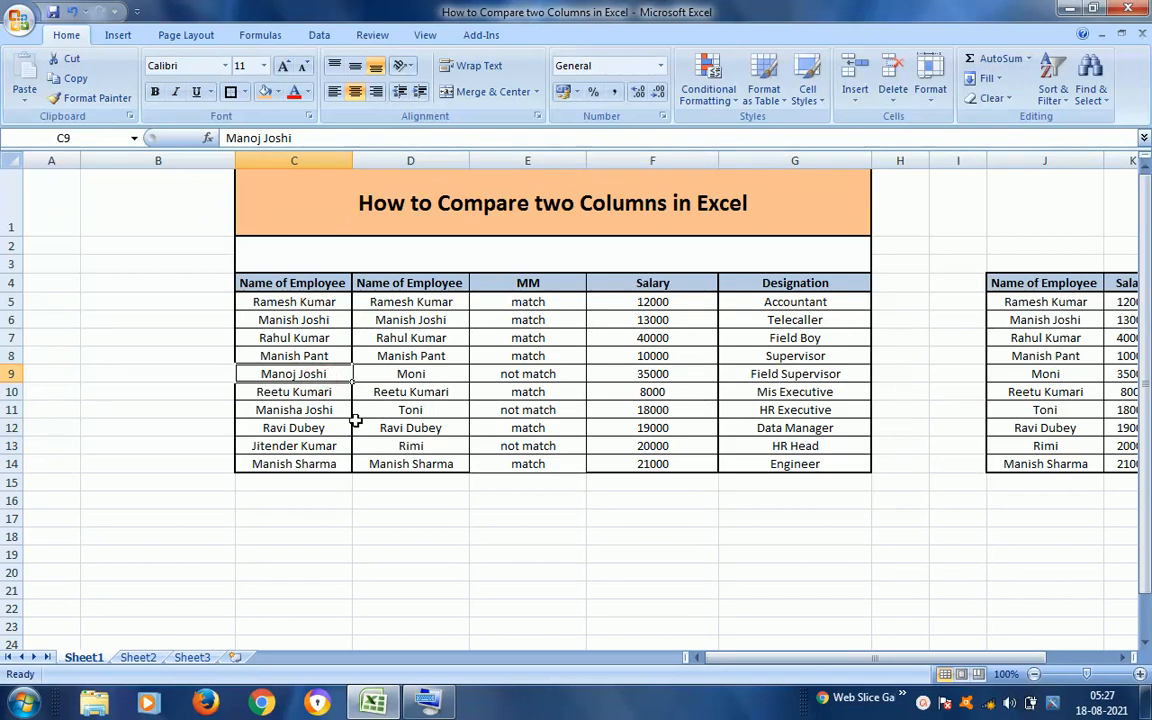
pyautogui.click(305, 411)
pyautogui.click(311, 443)
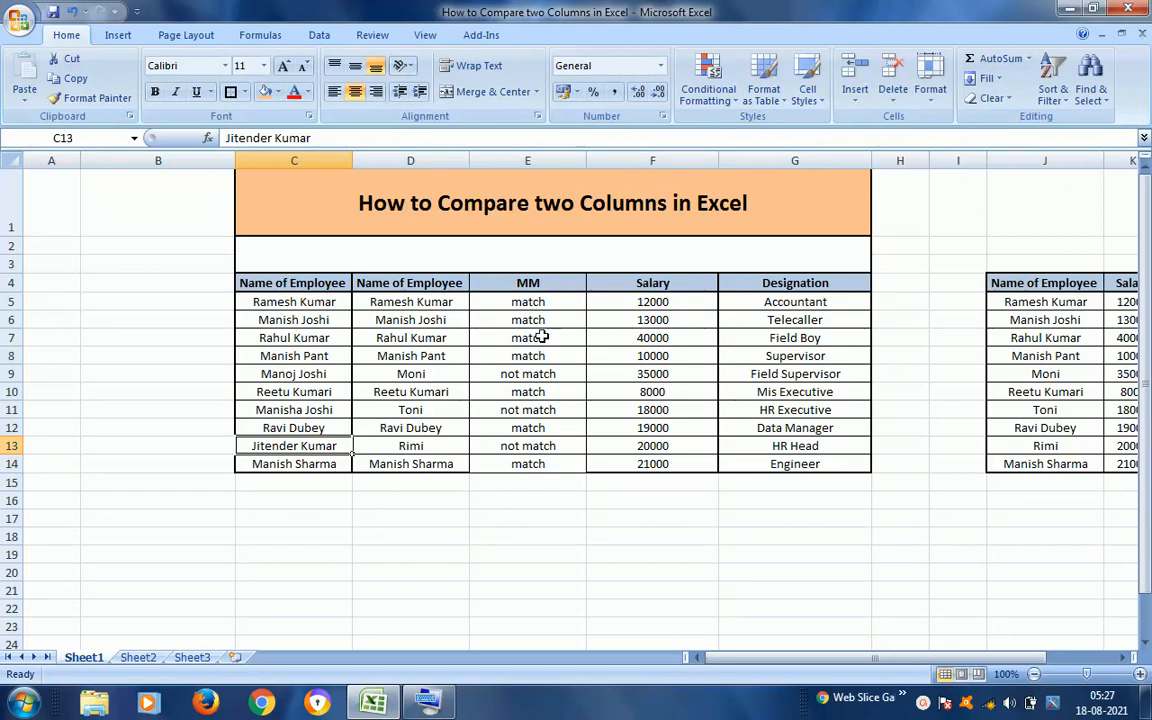
# Step: Review the IF formula in cell E5, keeping the current Windows color scheme but allowing it to ask again
pyautogui.click(526, 302)
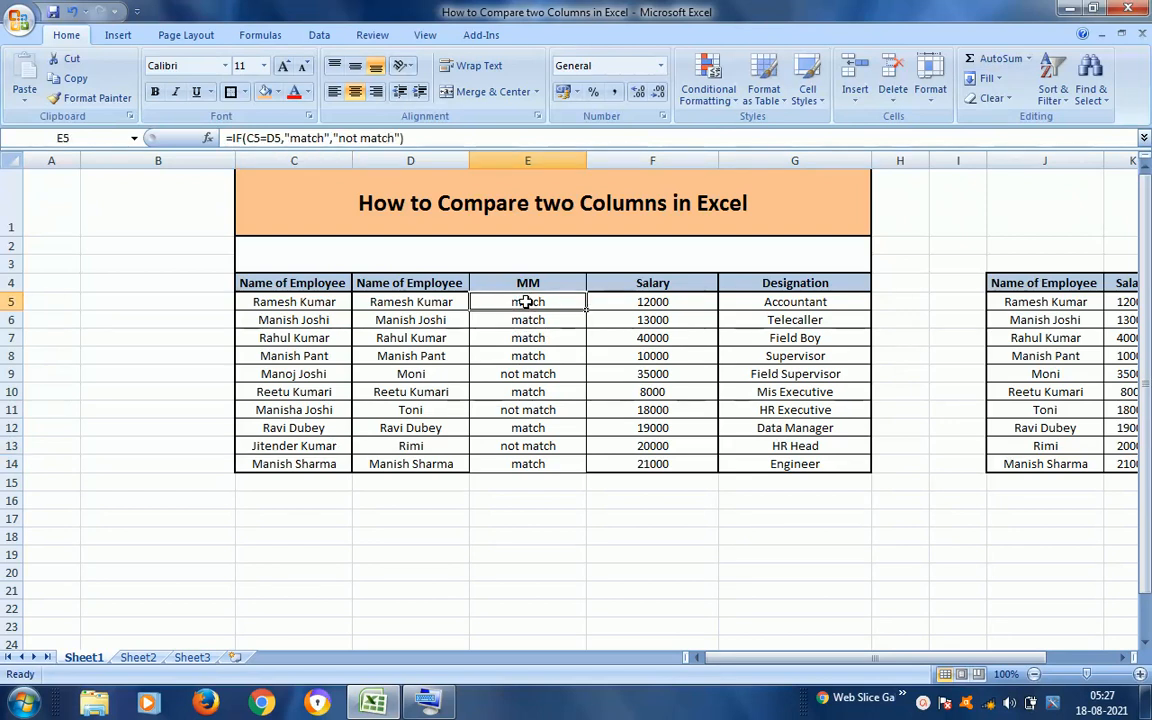
pyautogui.doubleClick(526, 302)
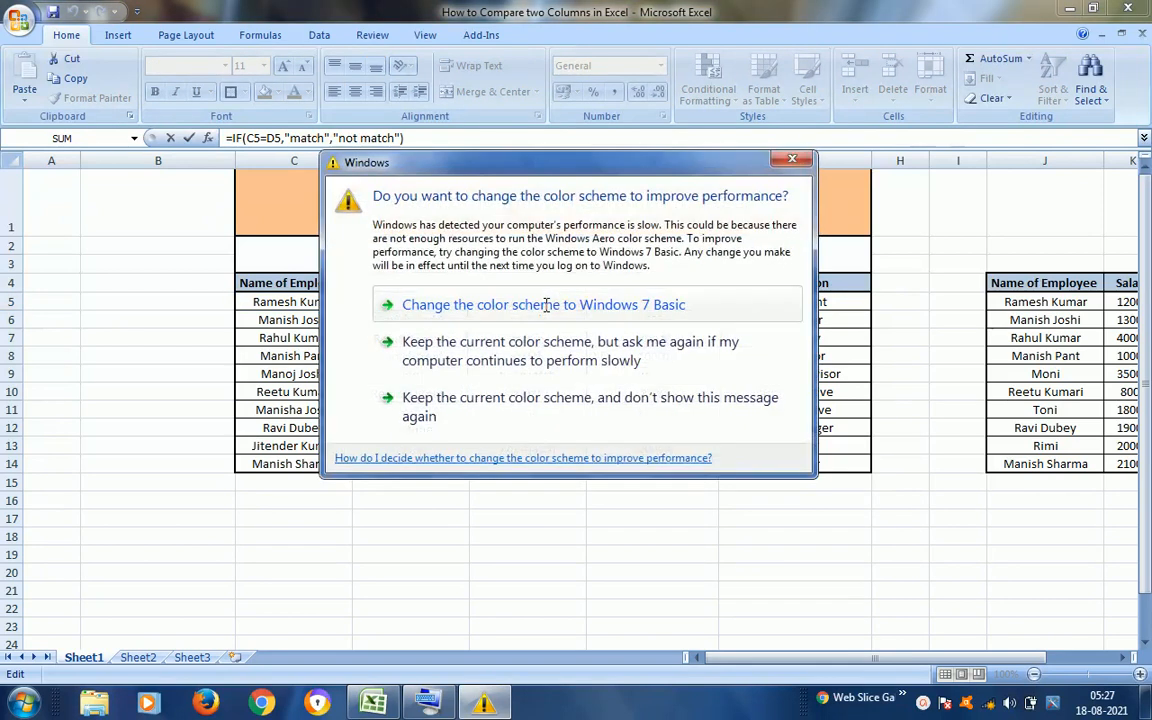
pyautogui.click(538, 341)
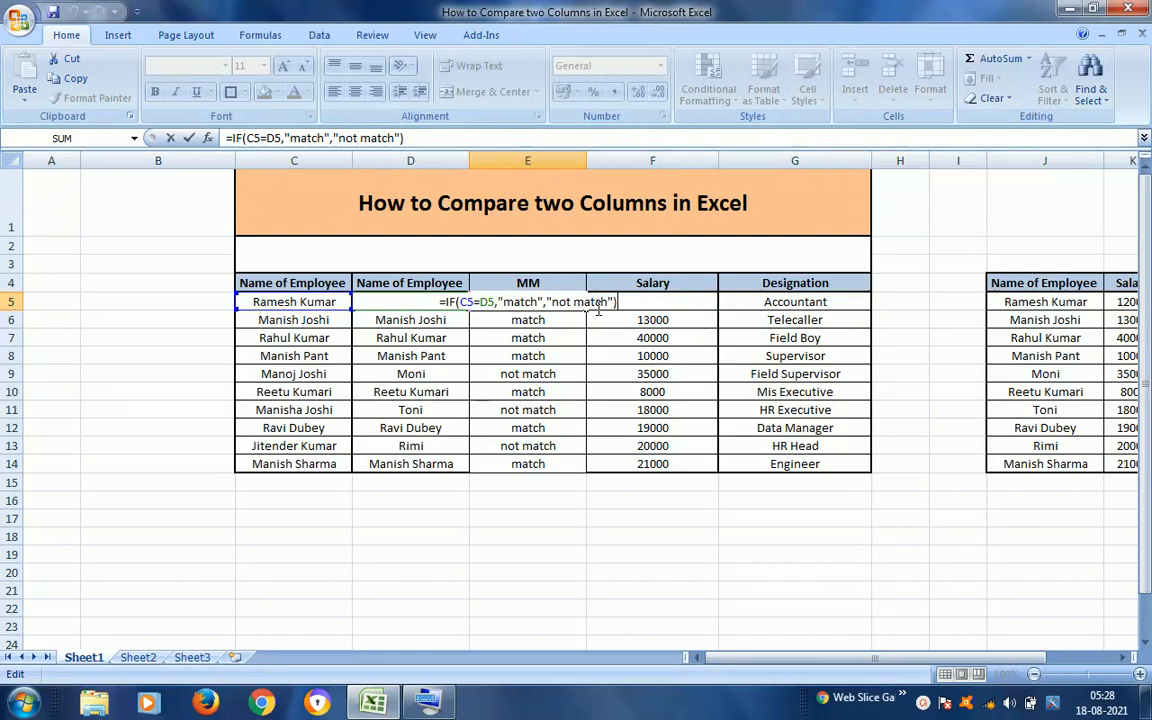
pyautogui.hotkey('ctrl', 'Return')
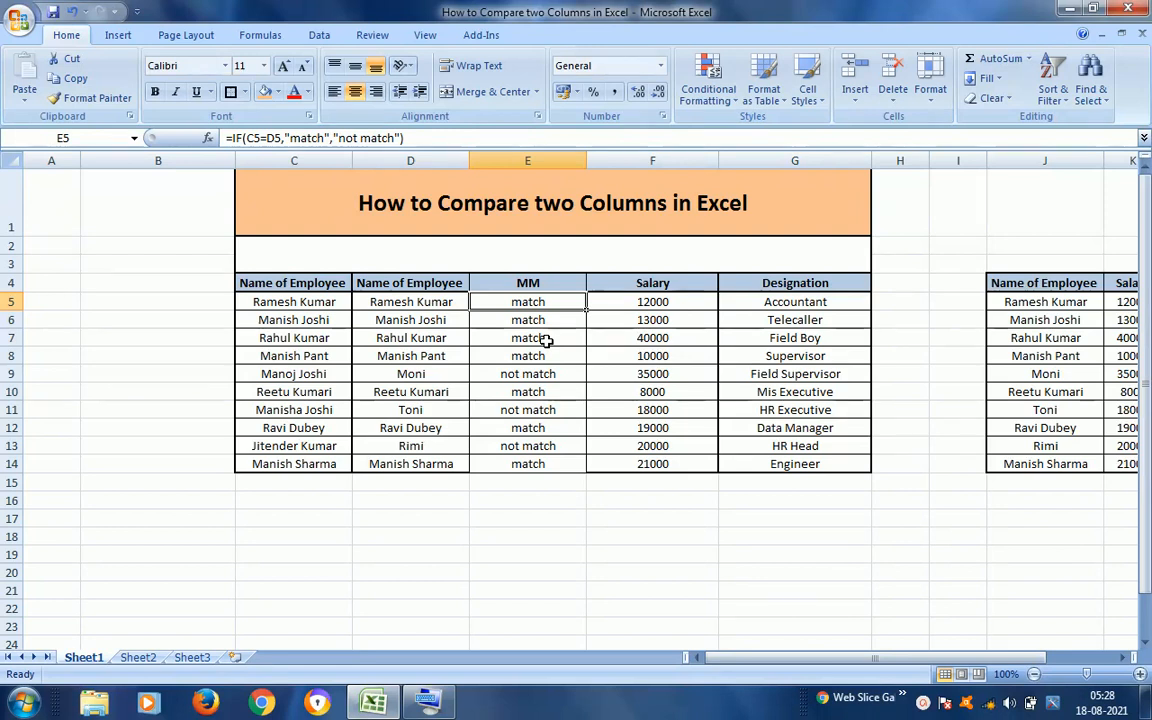
# Step: Insert a blank column before the Salary column of the second table, at column K
pyautogui.click(818, 298)
pyautogui.press('Right')
pyautogui.press('Right')
pyautogui.press('Right')
pyautogui.press('Right')
pyautogui.press('Right')
pyautogui.press('Right')
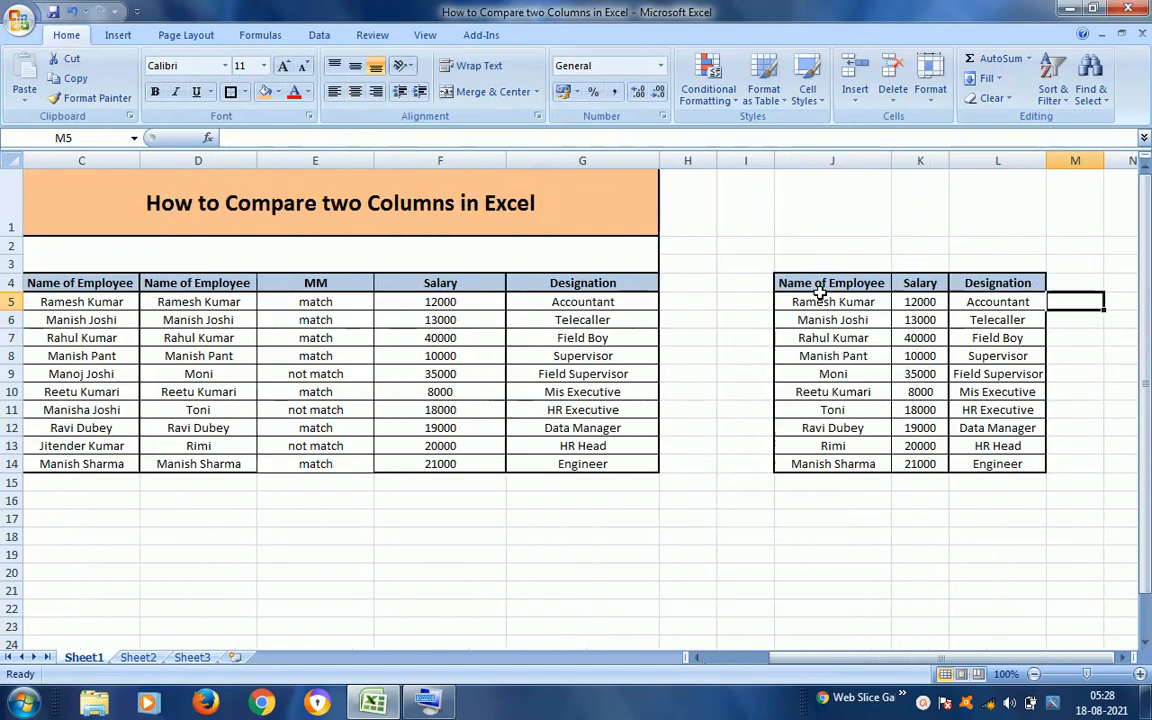
pyautogui.press('Left')
pyautogui.press('Left')
pyautogui.press('Left')
pyautogui.press('Right')
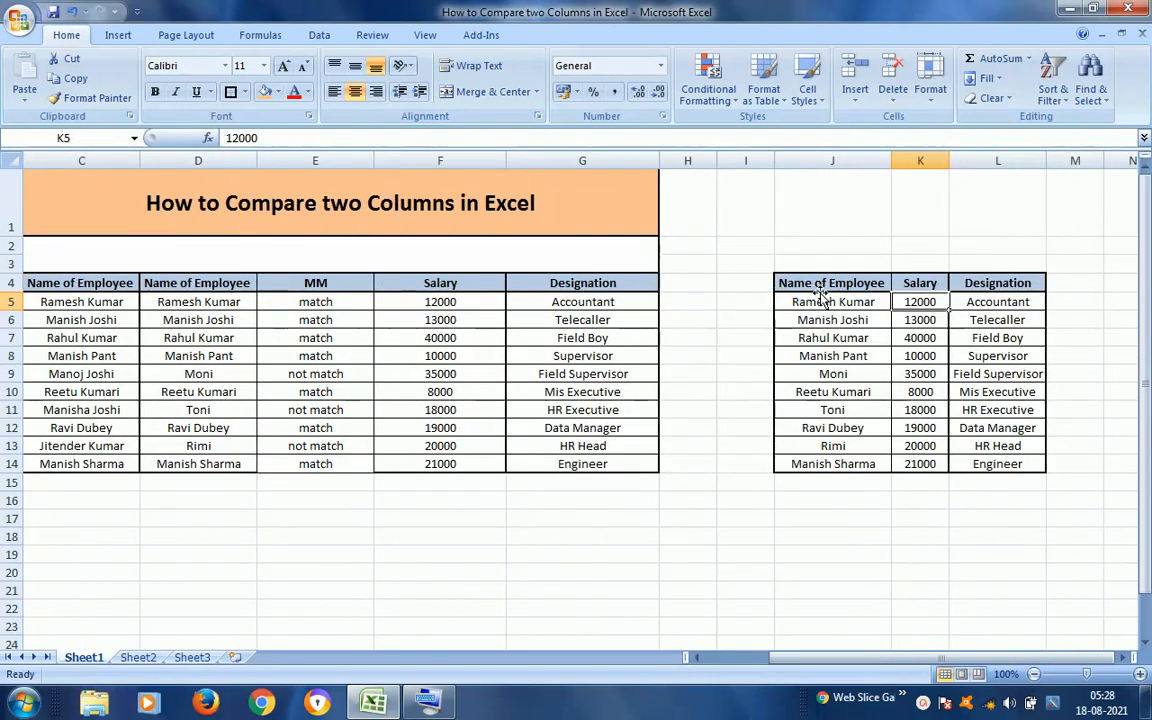
pyautogui.press('Left')
pyautogui.press('Right')
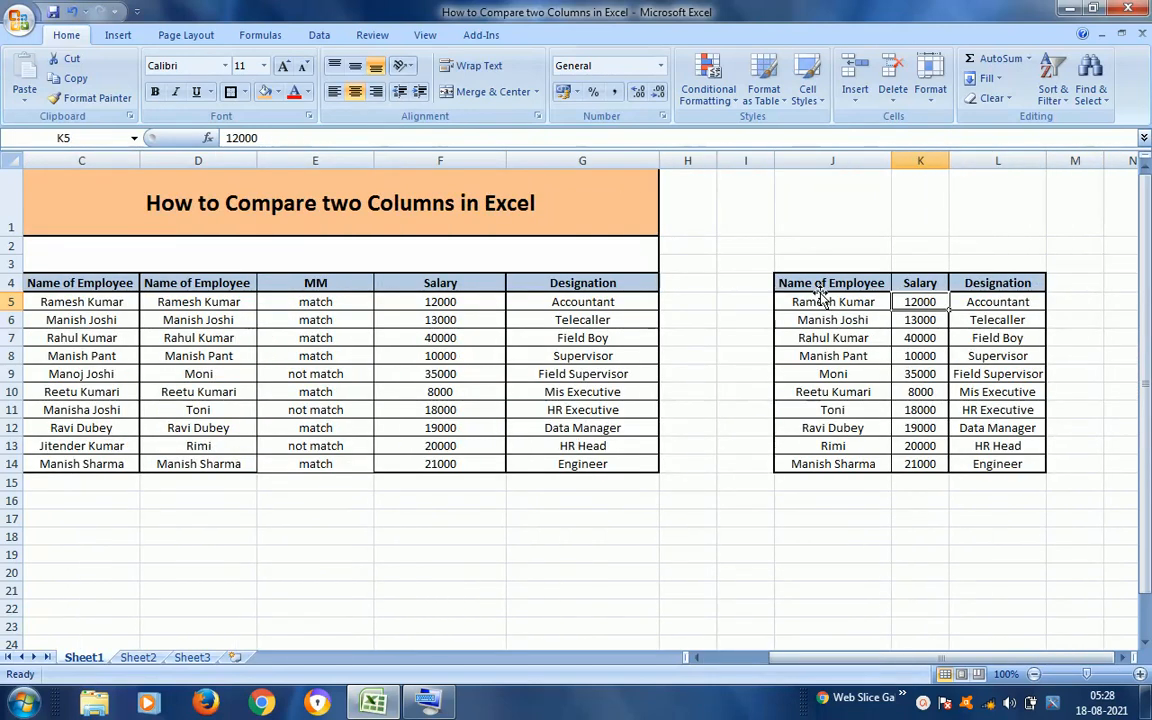
pyautogui.click(918, 161)
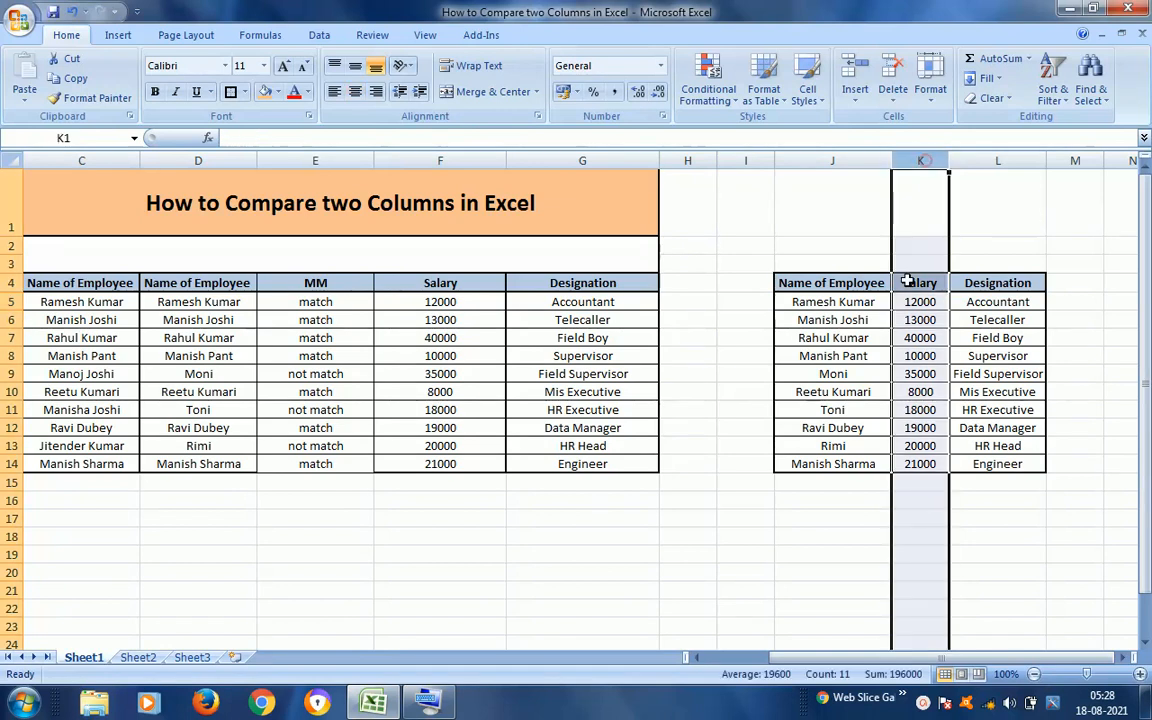
pyautogui.rightClick(908, 437)
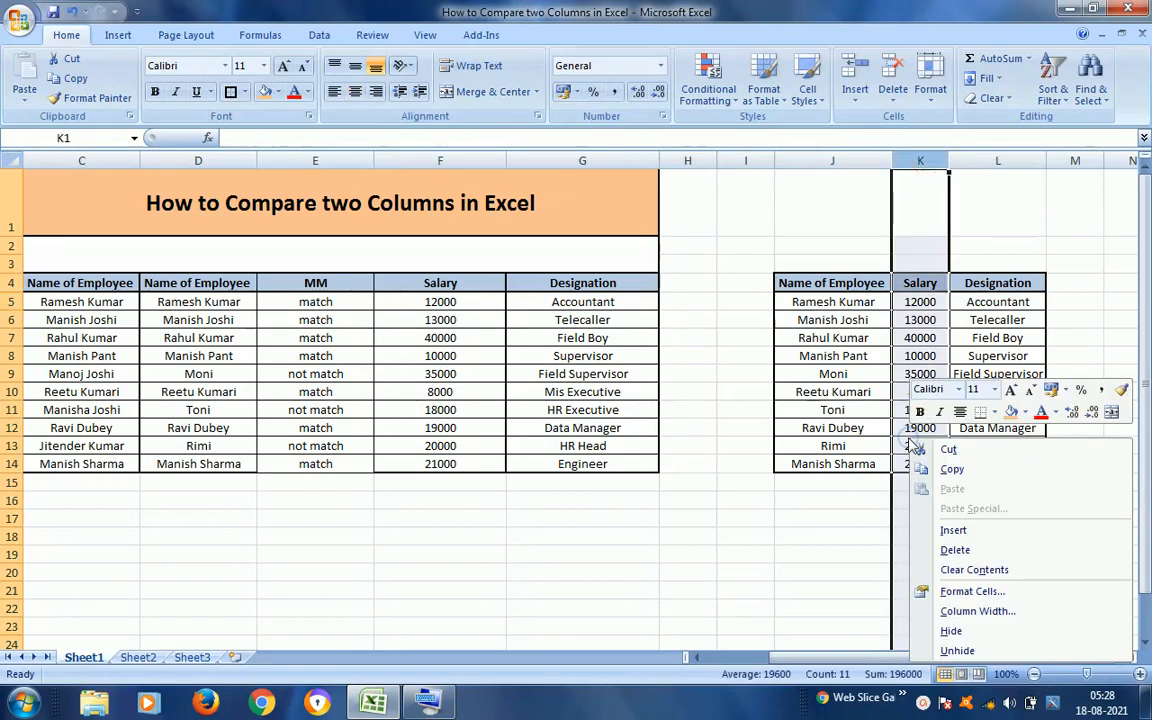
pyautogui.click(950, 527)
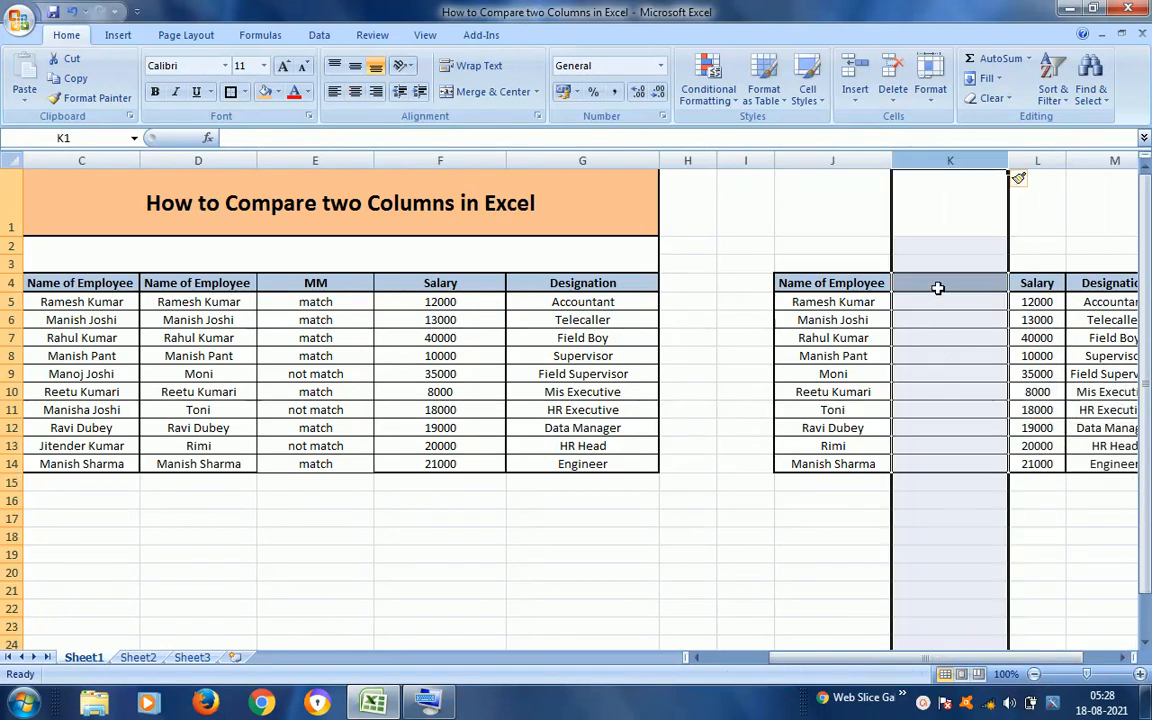
# Step: Begin a VLOOKUP formula in cell K5 with J5 as the lookup value
pyautogui.click(937, 287)
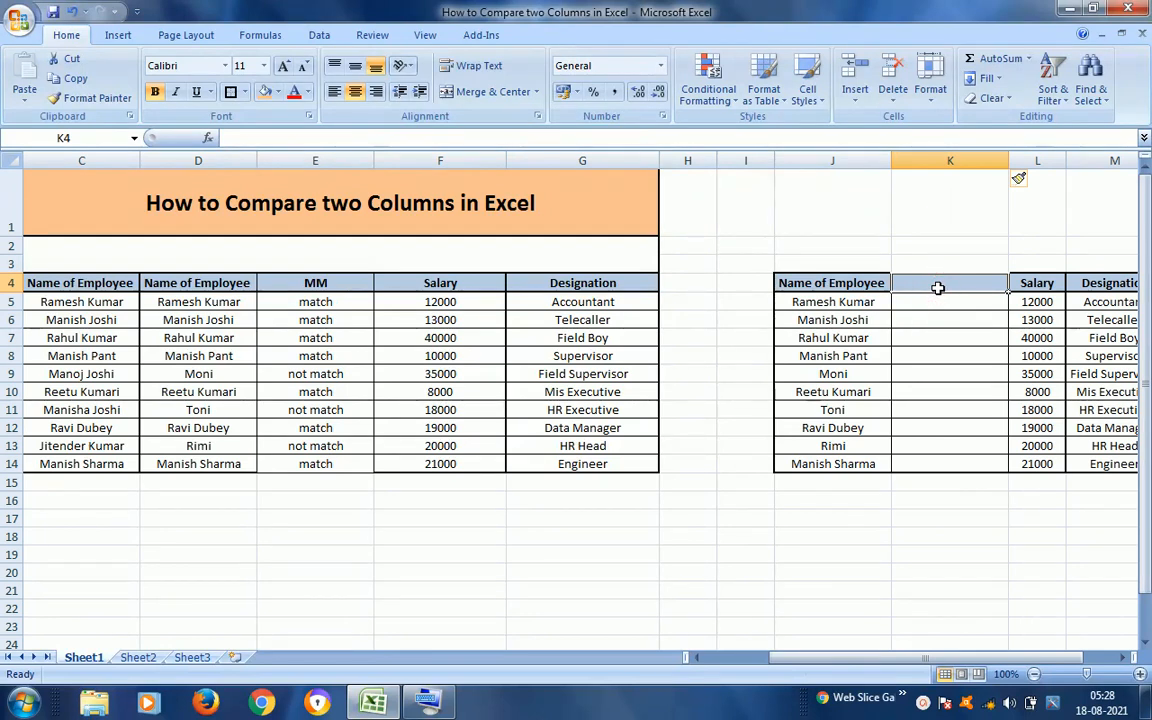
pyautogui.click(932, 302)
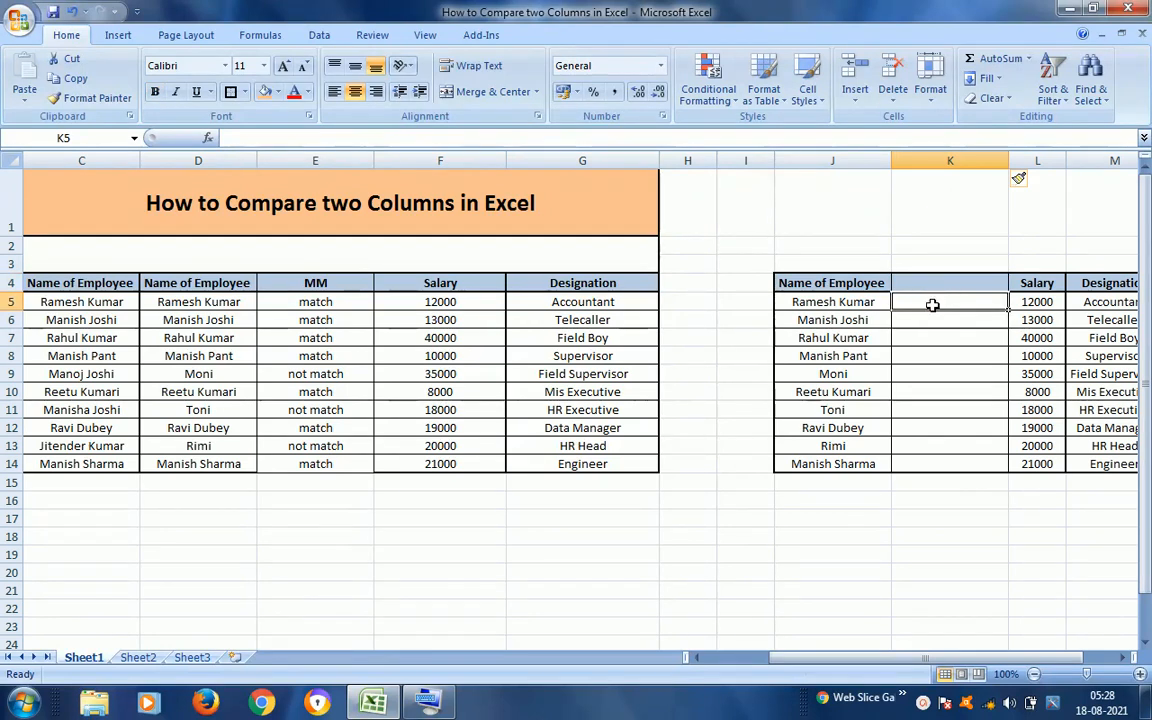
pyautogui.write('=v')
pyautogui.press('Down')
pyautogui.press('Down')
pyautogui.press('Down')
pyautogui.press('Down')
pyautogui.press('Down')
pyautogui.press('Down')
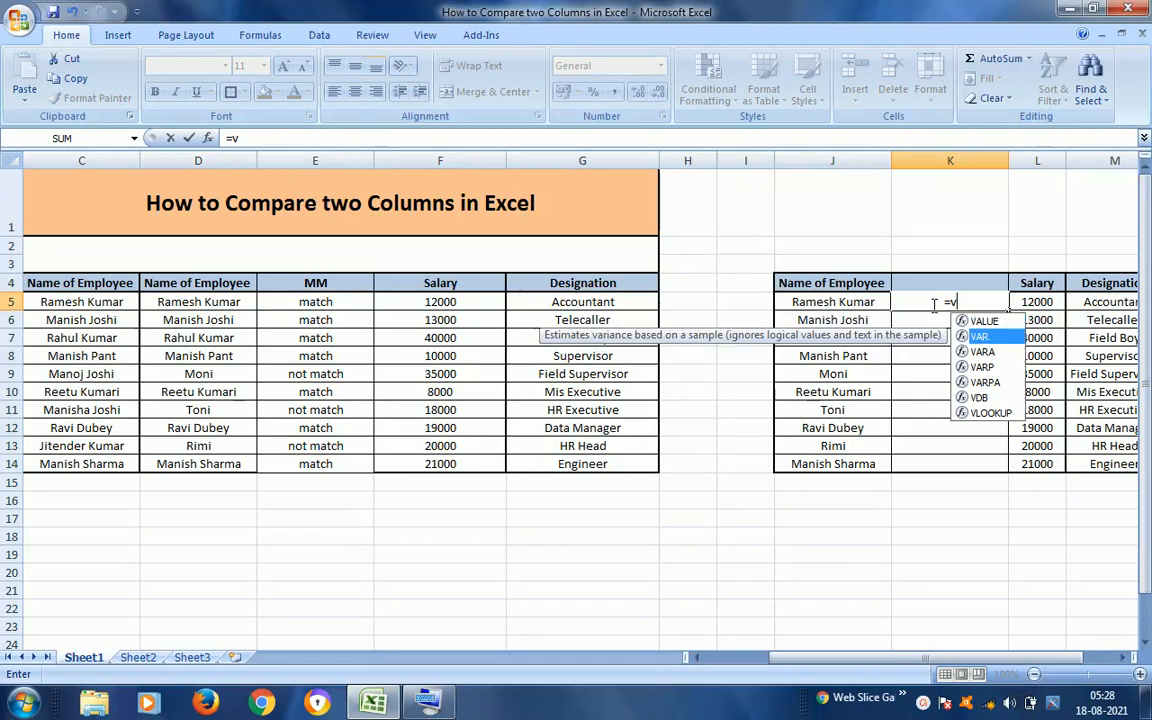
pyautogui.press('Tab')
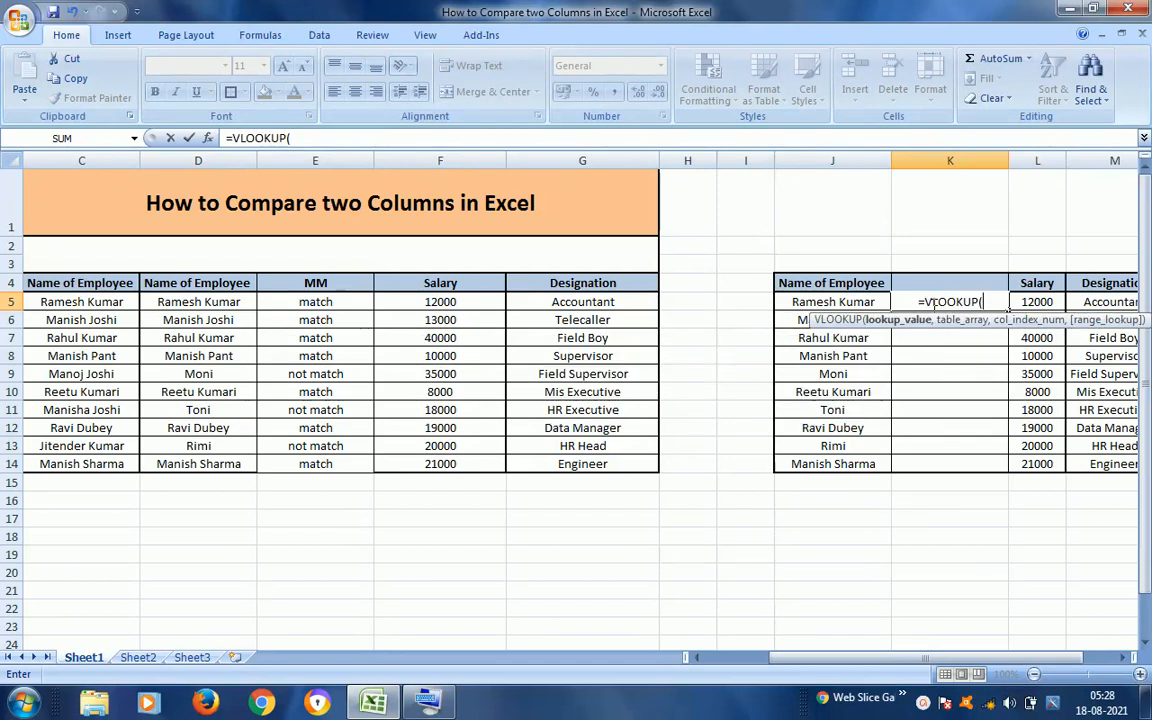
pyautogui.press('Left')
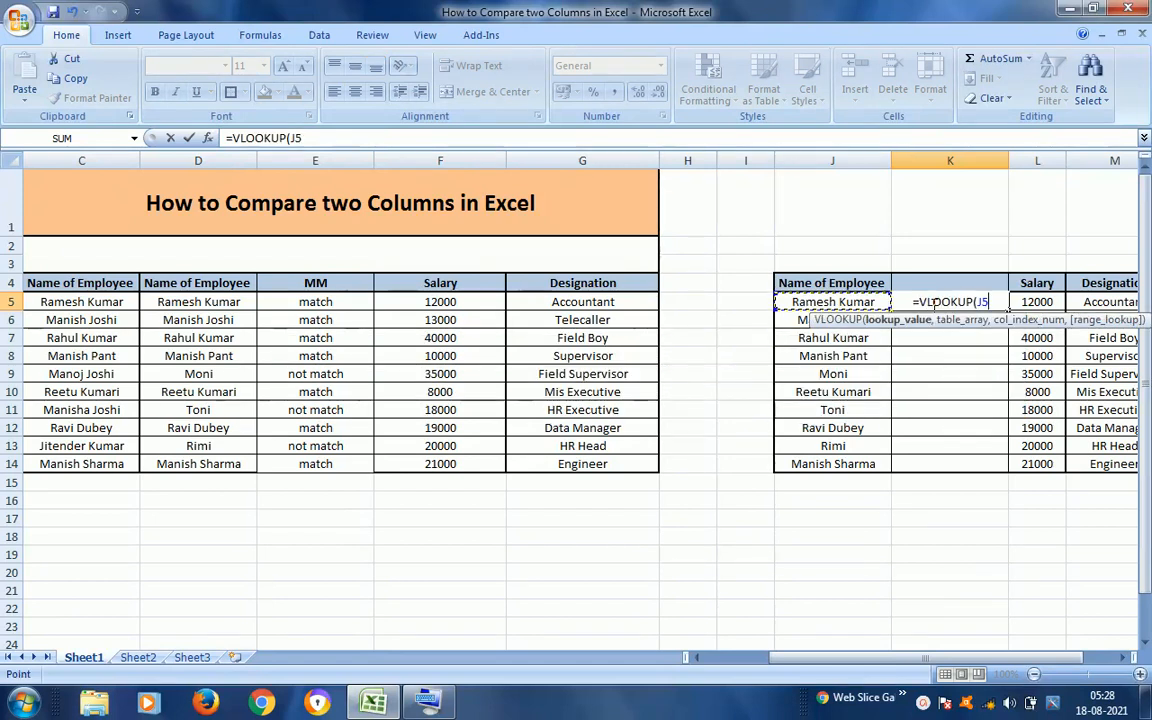
pyautogui.write(',')
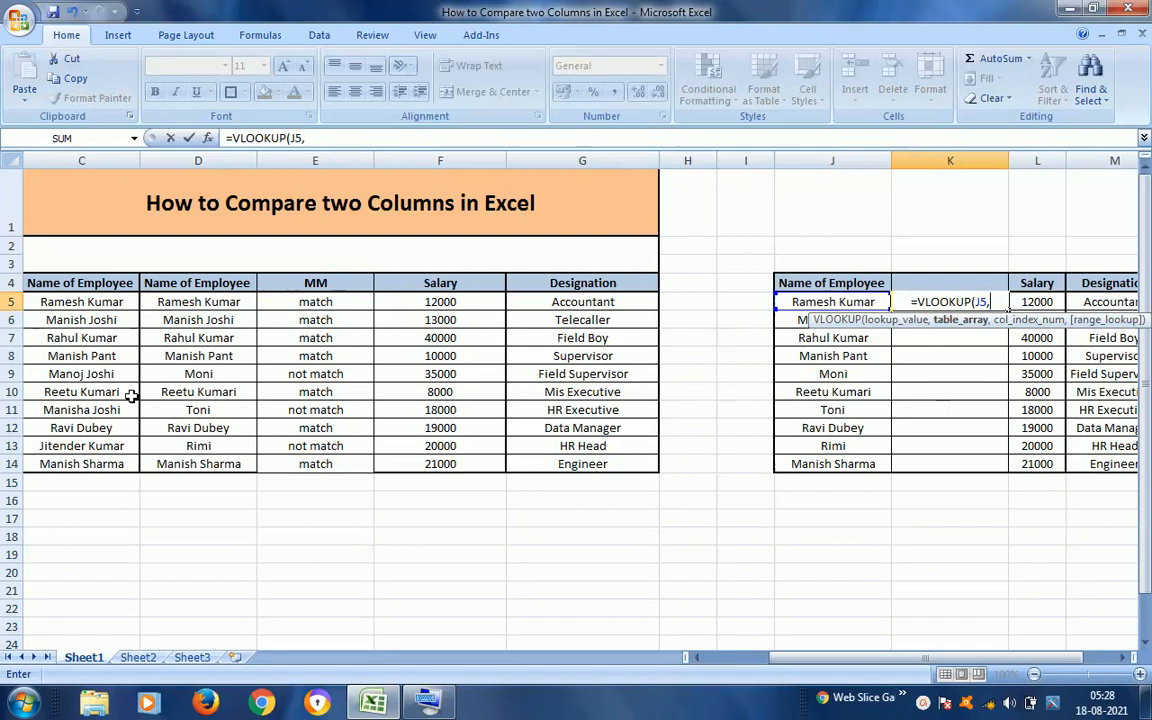
# Step: Complete the K5 VLOOKUP with the absolute table range $C$5:$C$14, column index 1 and range lookup 0
pyautogui.click(89, 303)
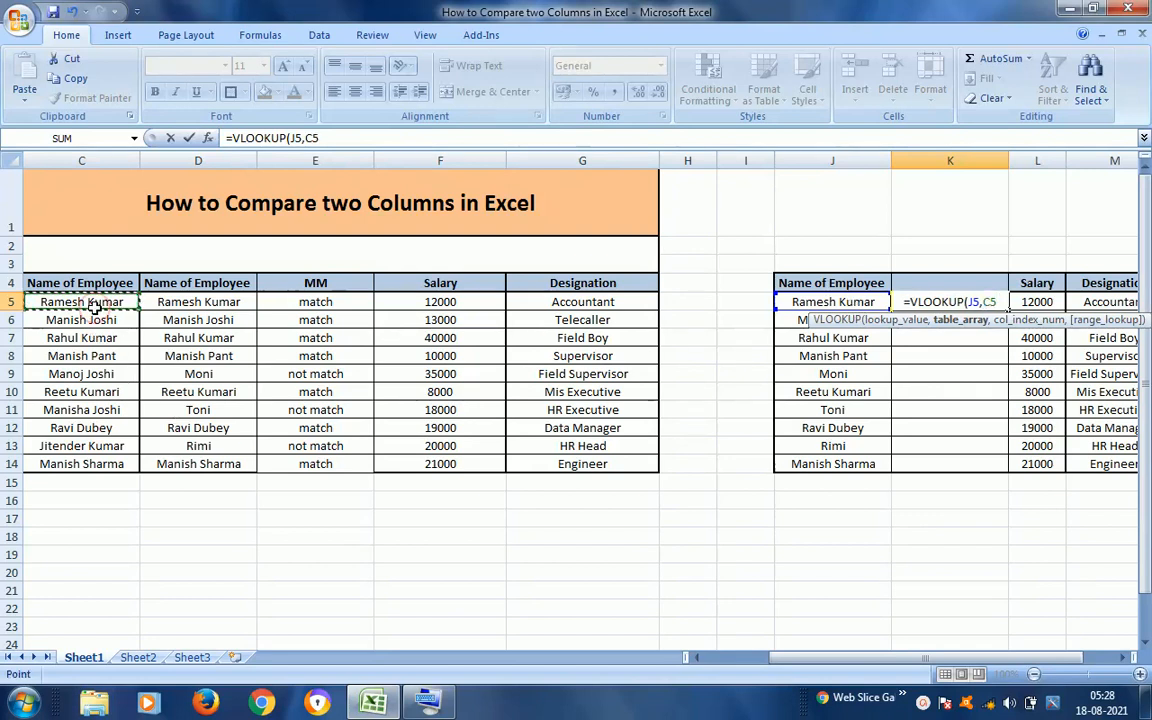
pyautogui.hotkey('ctrl', 'shift', 'Down')
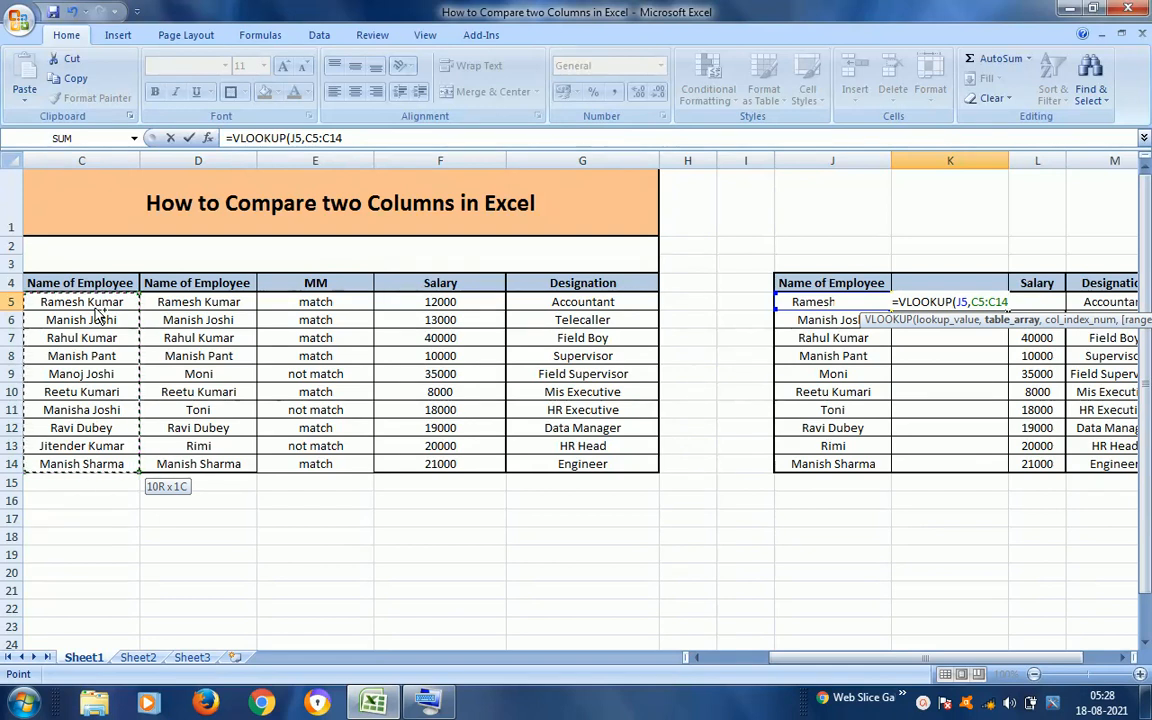
pyautogui.press('F4')
pyautogui.write(',')
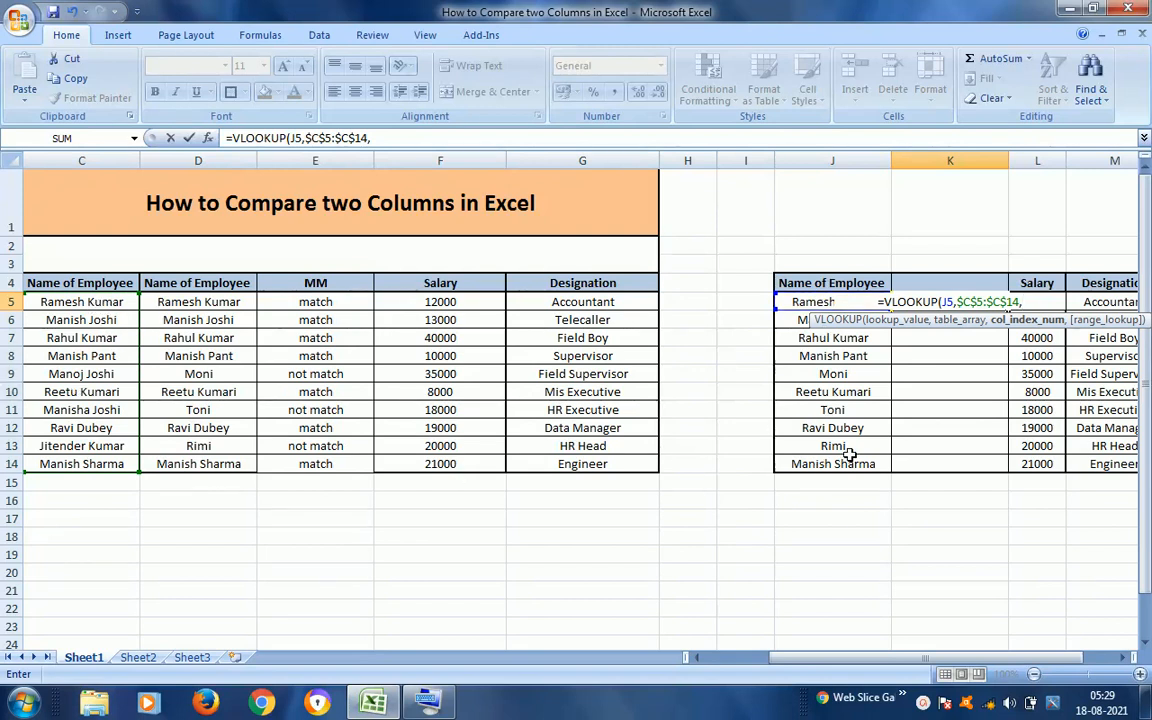
pyautogui.write('1,')
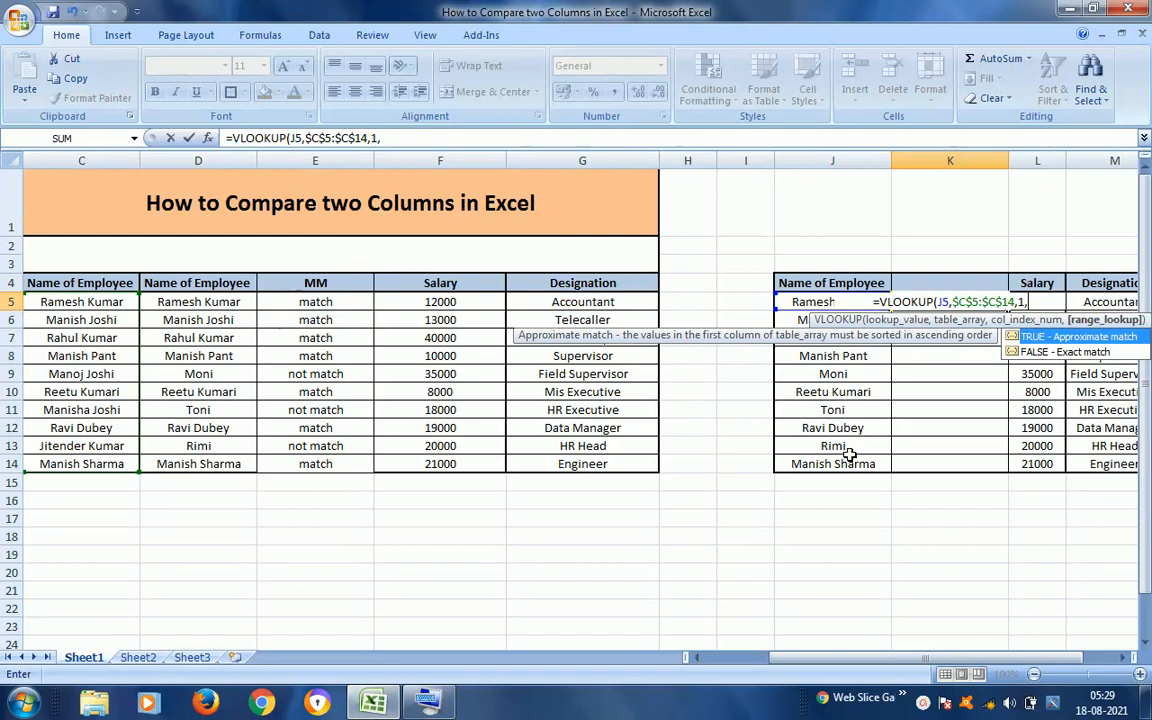
pyautogui.write('0')
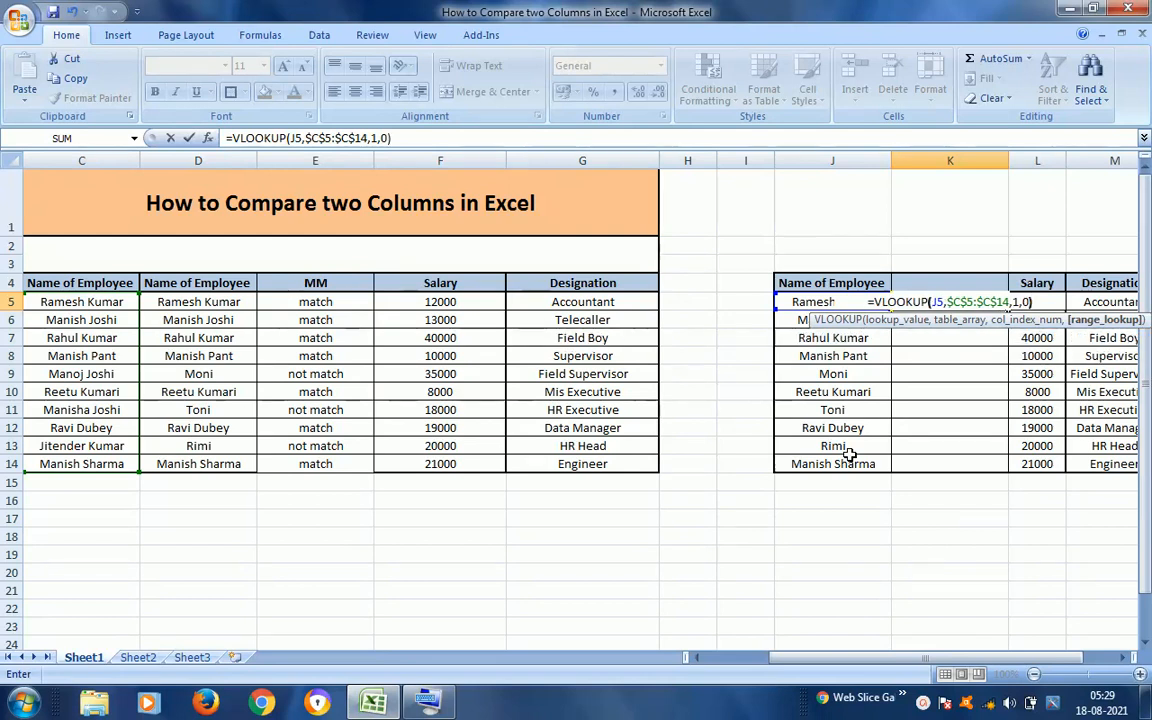
pyautogui.hotkey('ctrl', 'Return')
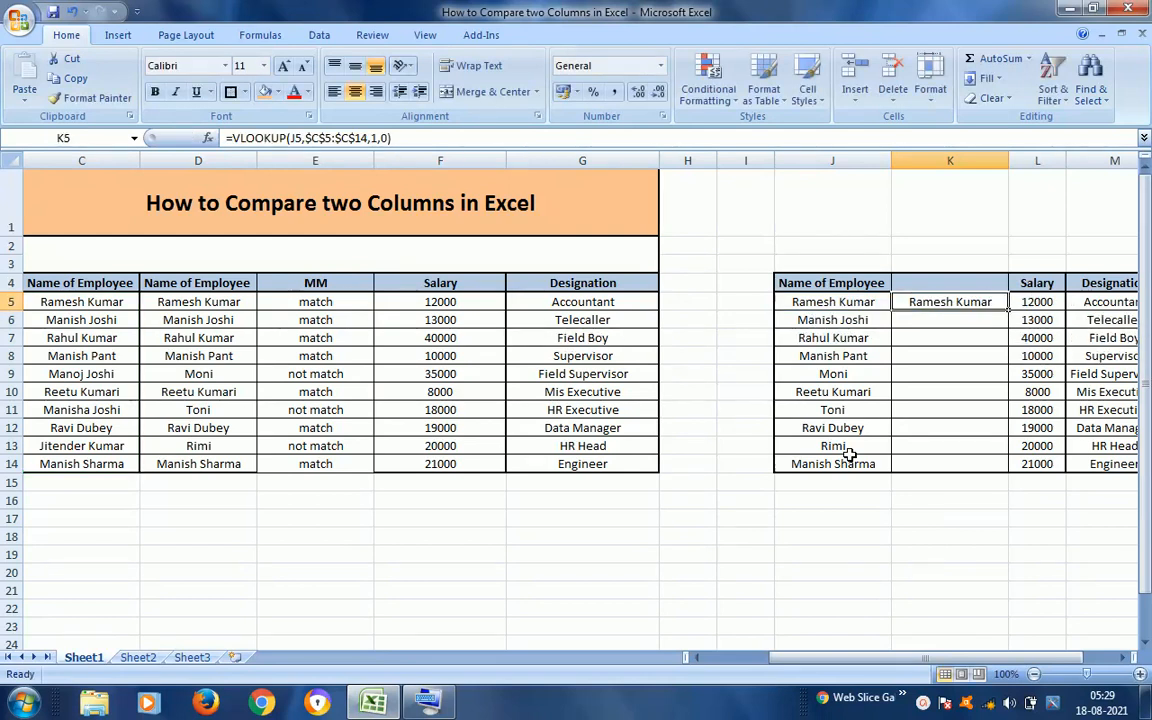
# Step: Copy the VLOOKUP formula from cell K5 down column K through K14
pyautogui.hotkey('ctrl', 'c')
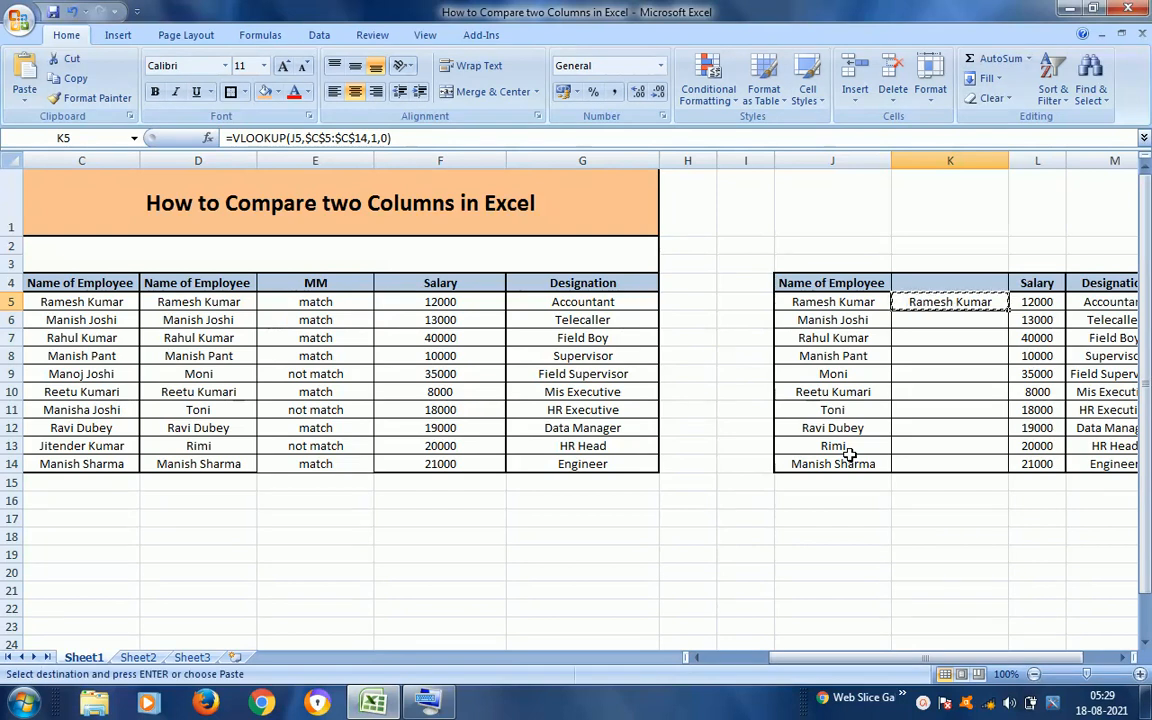
pyautogui.hotkey('shift', 'Down')
pyautogui.hotkey('shift', 'Down')
pyautogui.hotkey('shift', 'Down')
pyautogui.hotkey('shift', 'Down')
pyautogui.hotkey('shift', 'Down')
pyautogui.hotkey('shift', 'Down')
pyautogui.hotkey('shift', 'Down')
pyautogui.hotkey('shift', 'Down')
pyautogui.hotkey('shift', 'Down')
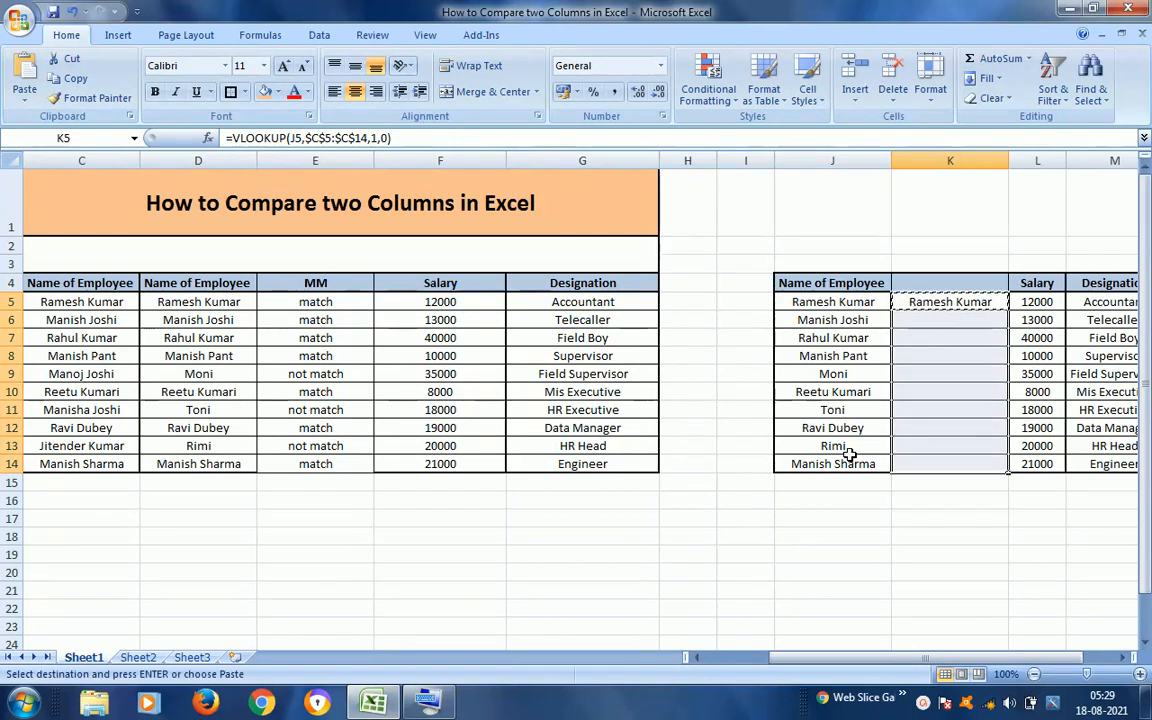
pyautogui.hotkey('ctrl', 'v')
pyautogui.press('Escape')
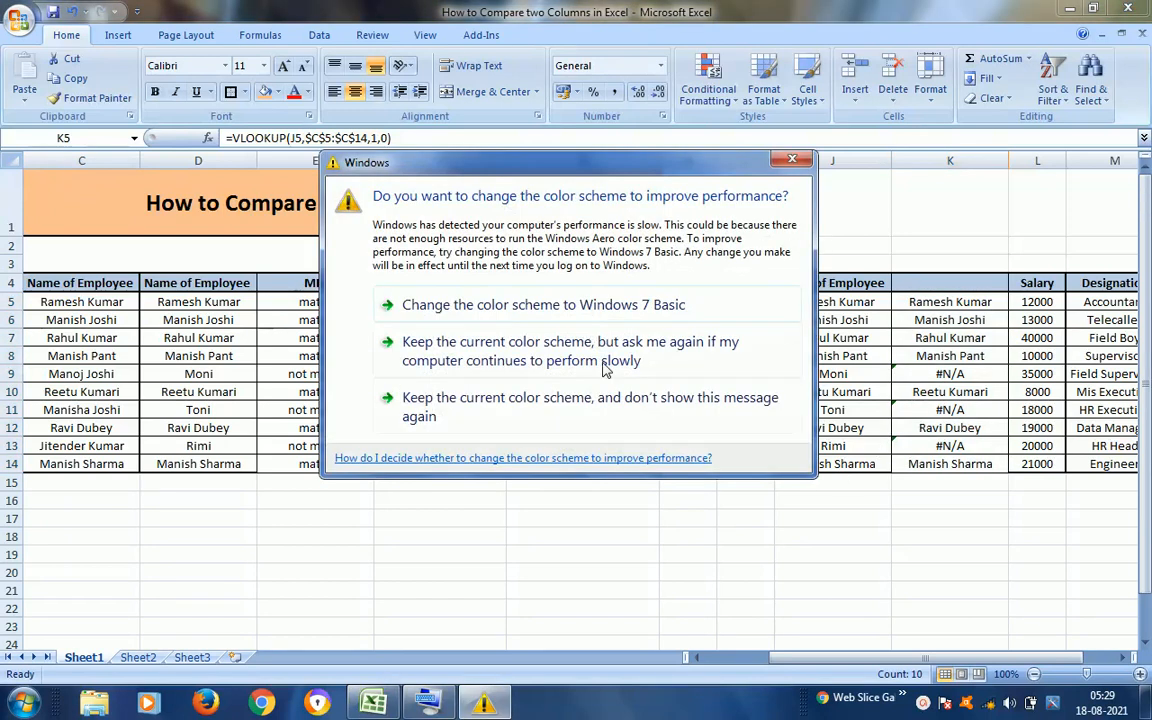
# Step: Keep the current Windows color scheme but allow it to ask again, and inspect the formulas in K13 and K5
pyautogui.click(553, 360)
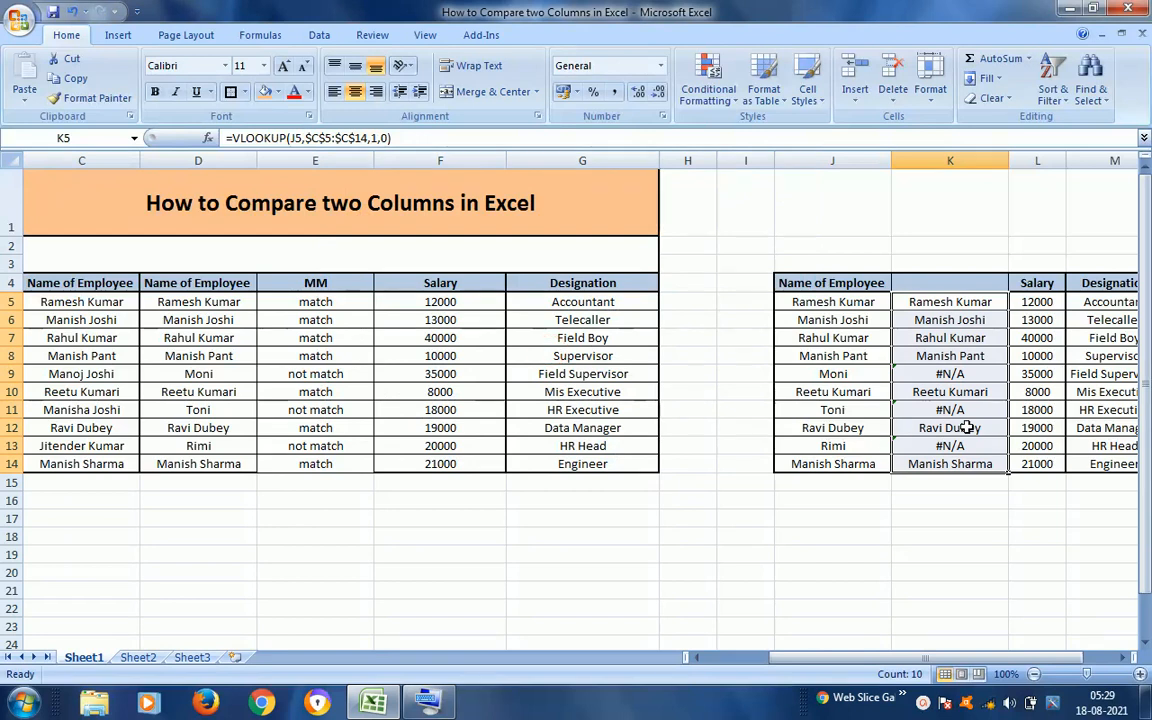
pyautogui.click(951, 445)
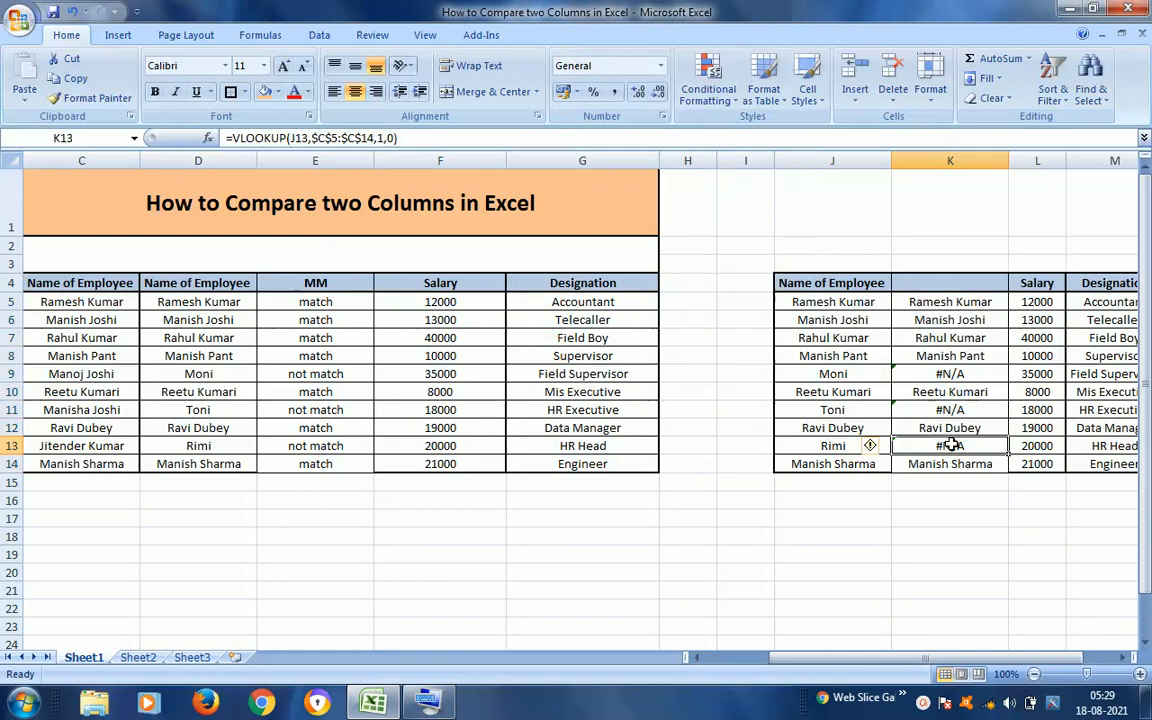
pyautogui.click(957, 302)
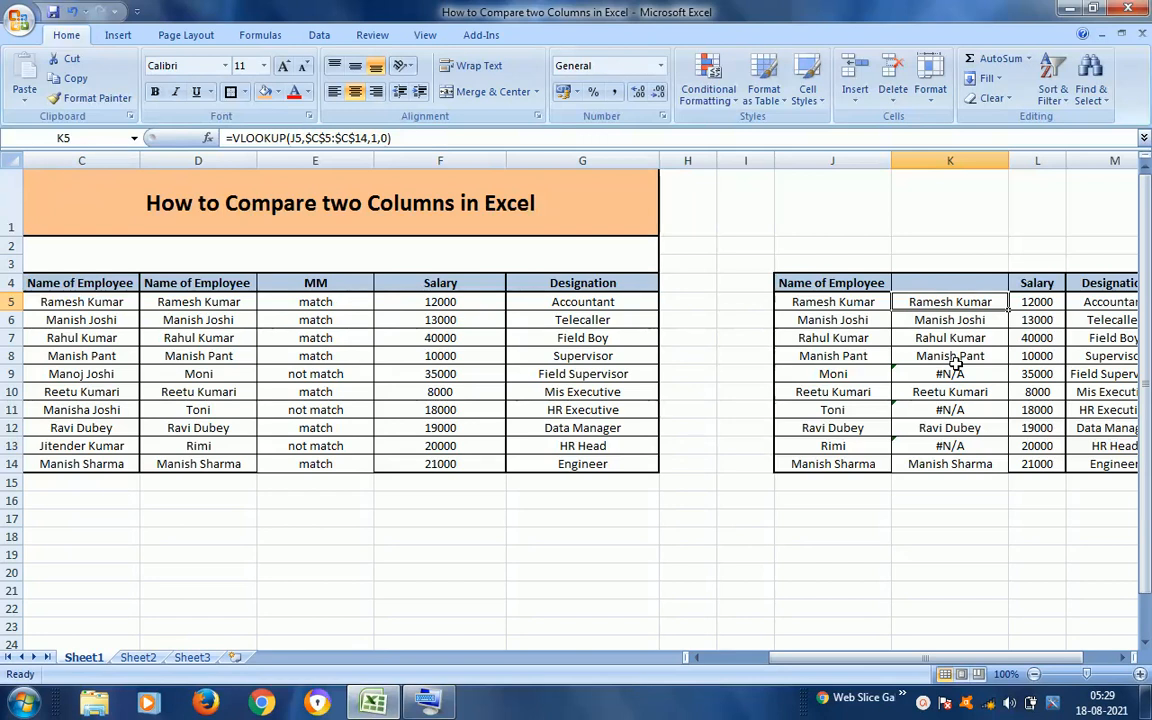
# Step: Rename the MM column header in cell E4 as 1
pyautogui.click(957, 283)
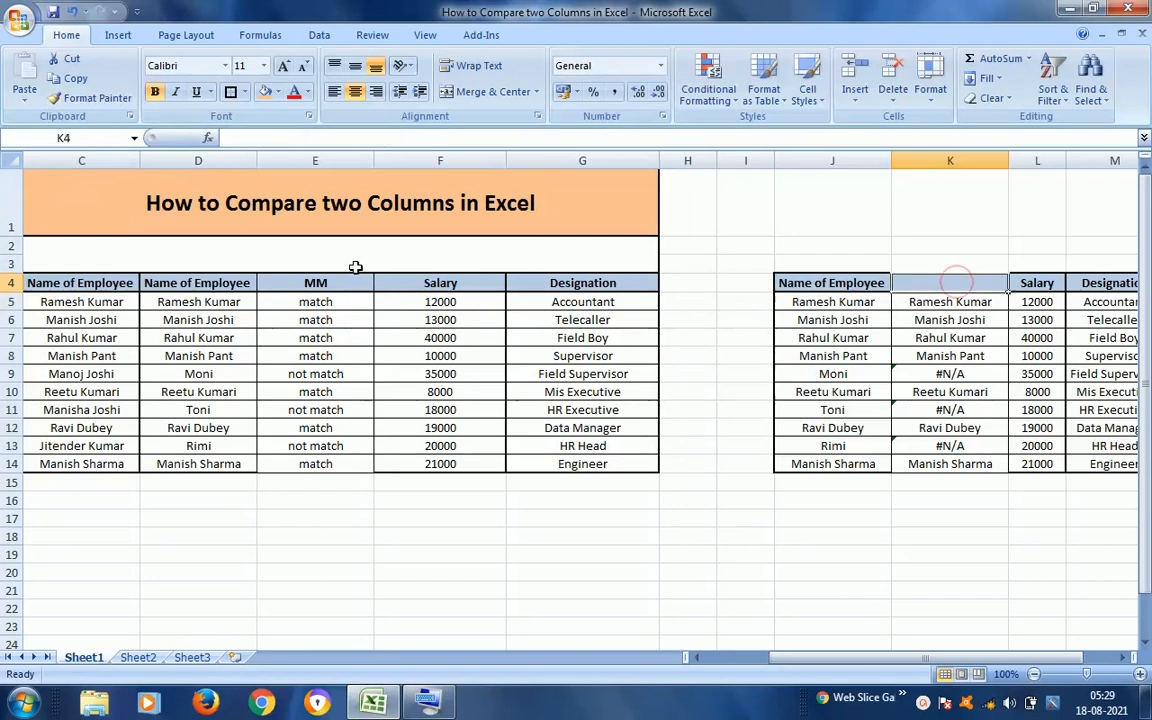
pyautogui.click(334, 287)
pyautogui.write('1')
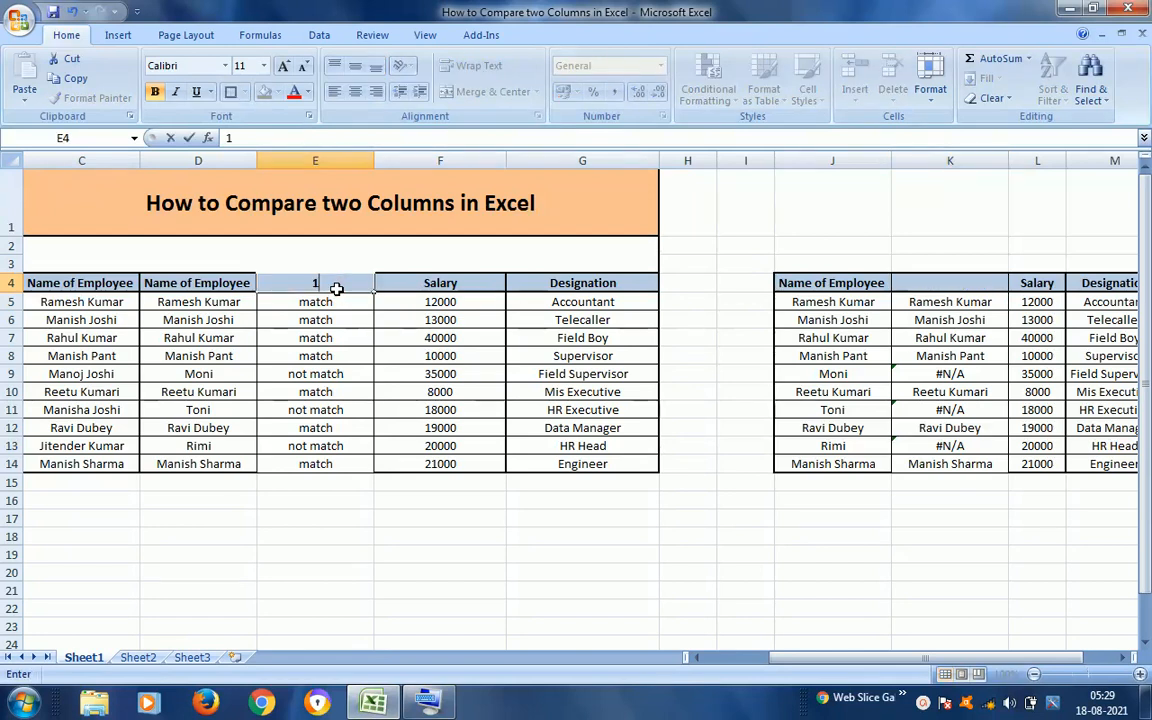
pyautogui.hotkey('ctrl', 'Return')
# Step: Enter 2 as the header of the second table's blank column in cell K4
pyautogui.press('Right')
pyautogui.press('Right')
pyautogui.press('Right')
pyautogui.press('Right')
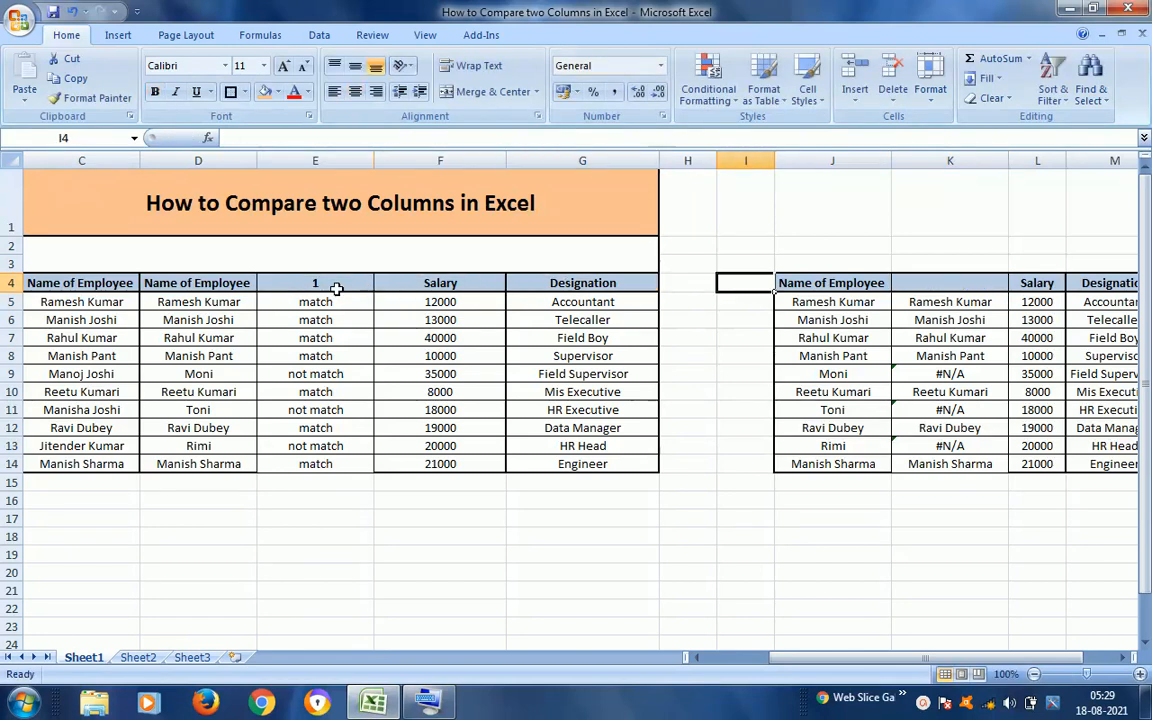
pyautogui.press('Right')
pyautogui.press('Right')
pyautogui.write('2')
pyautogui.press('Return')
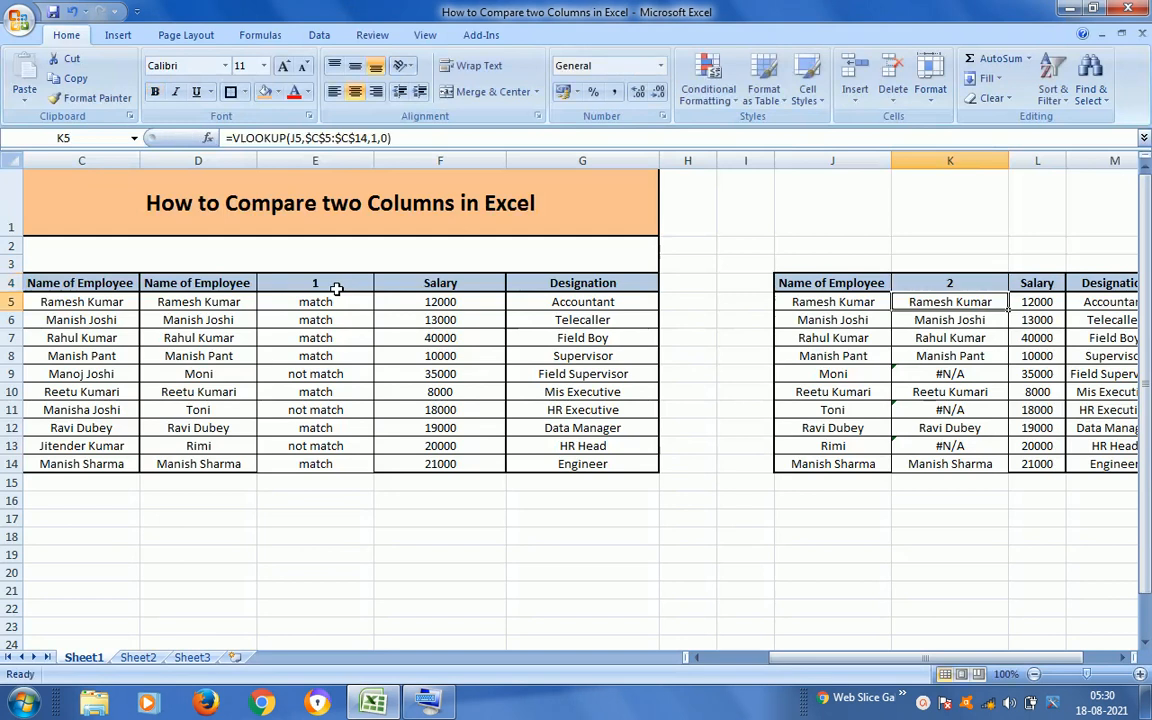
pyautogui.press('Up')
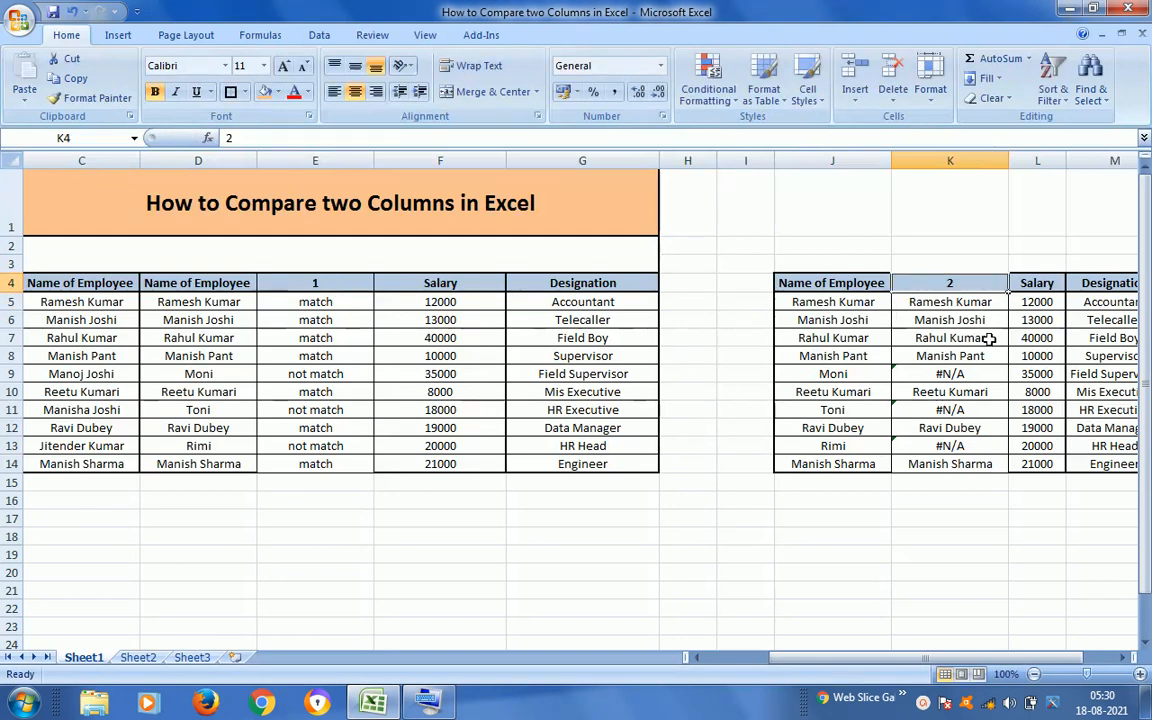
# Step: Examine the VLOOKUP results in column K from K5 through K13, paying attention to rows 9, 11 and 13
pyautogui.click(953, 305)
pyautogui.press('Down')
pyautogui.press('Down')
pyautogui.press('Down')
pyautogui.press('Down')
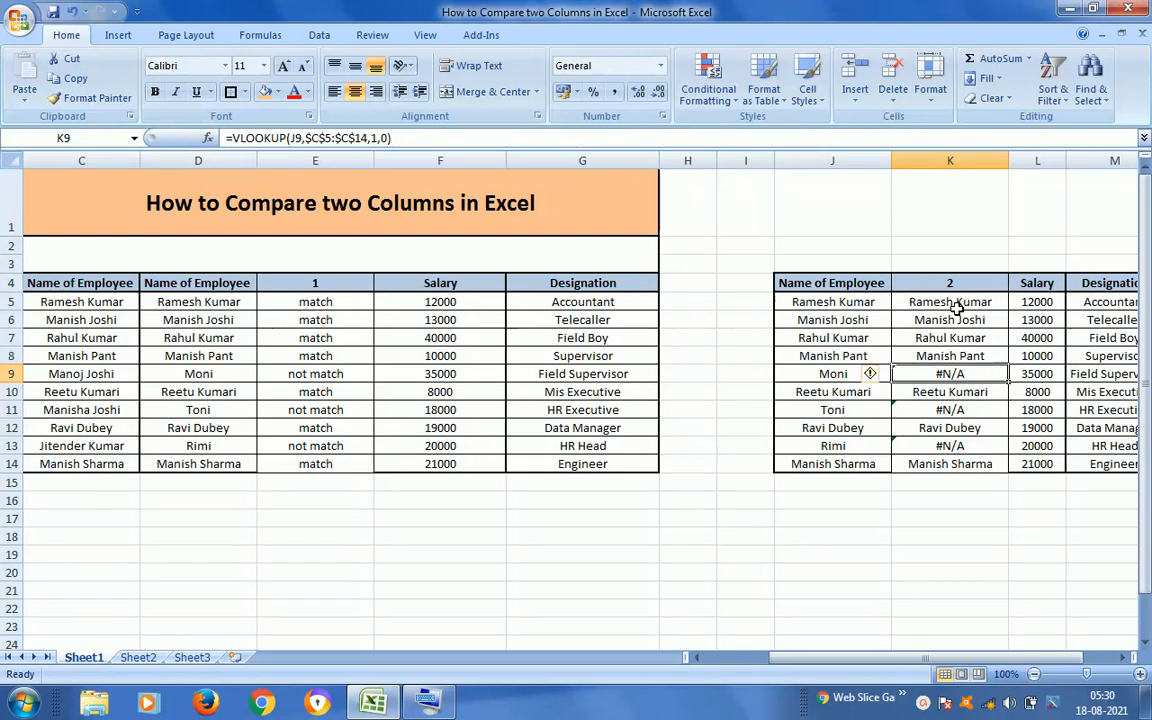
pyautogui.press('Down')
pyautogui.press('Down')
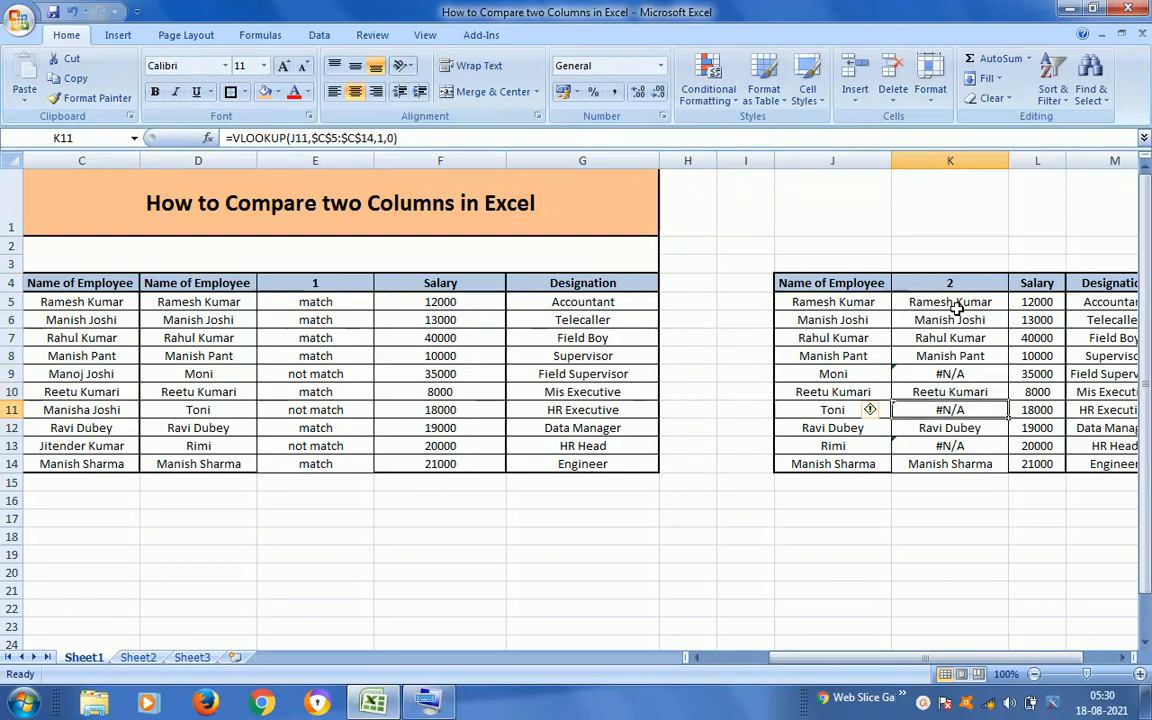
pyautogui.press('Down')
pyautogui.press('Down')
pyautogui.press('Up')
pyautogui.press('Up')
pyautogui.press('Up')
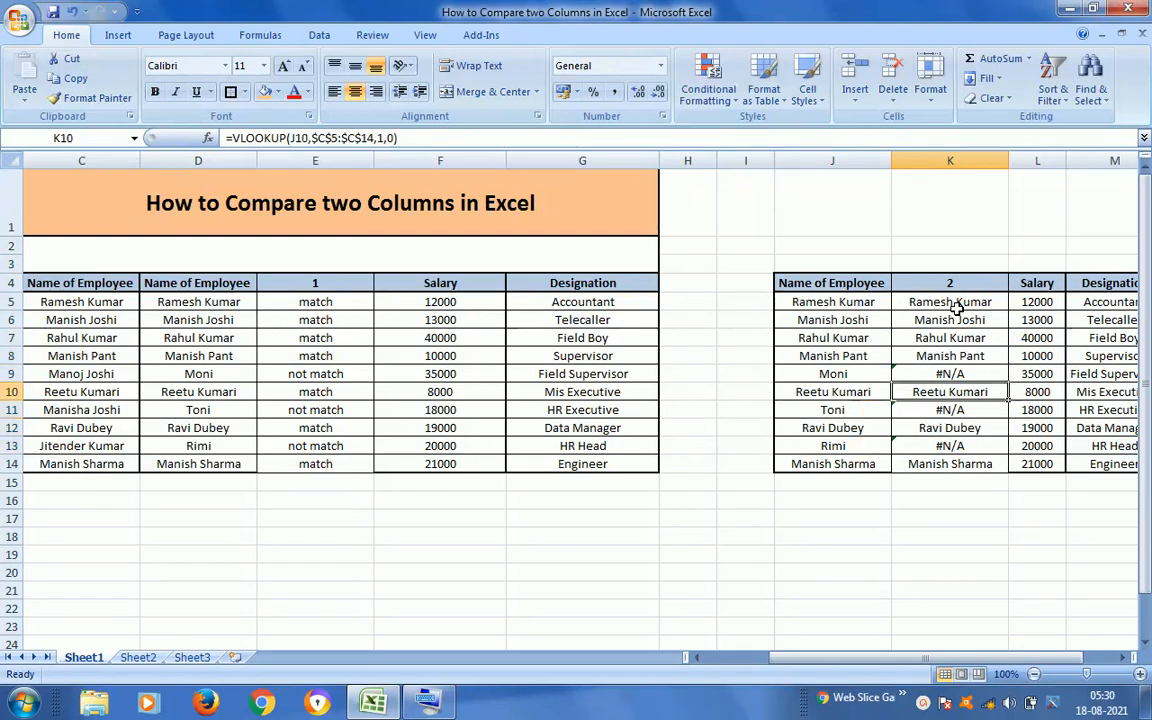
pyautogui.press('Up')
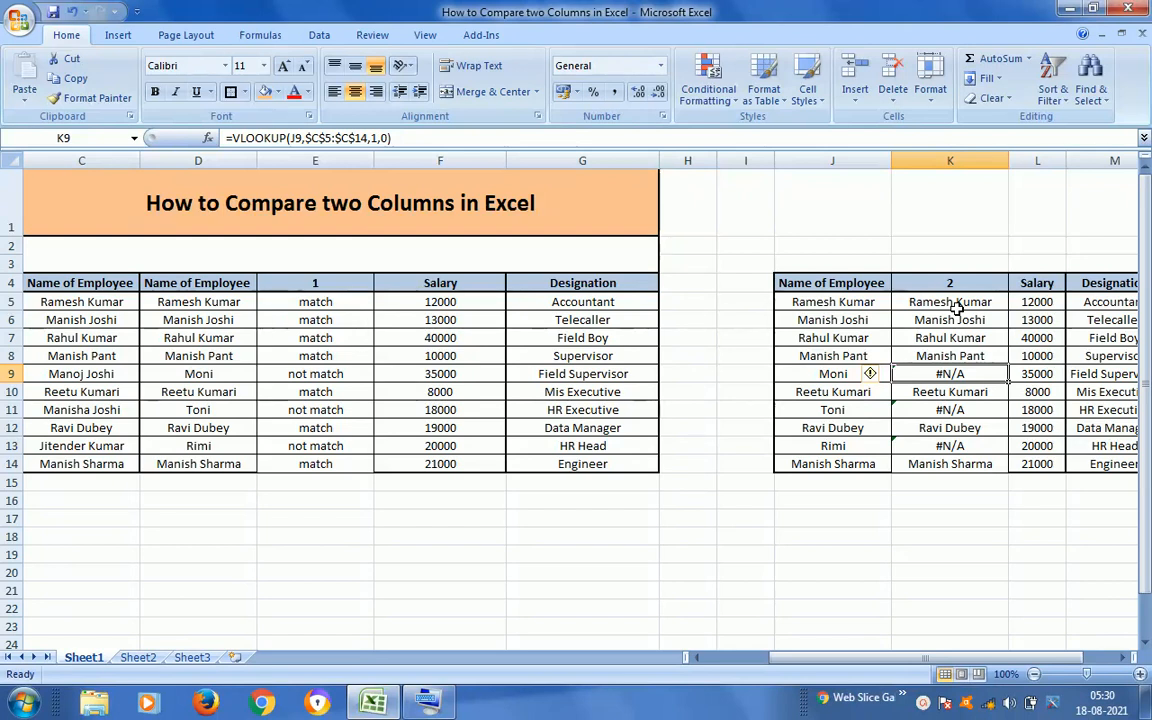
pyautogui.press('Up')
pyautogui.press('Up')
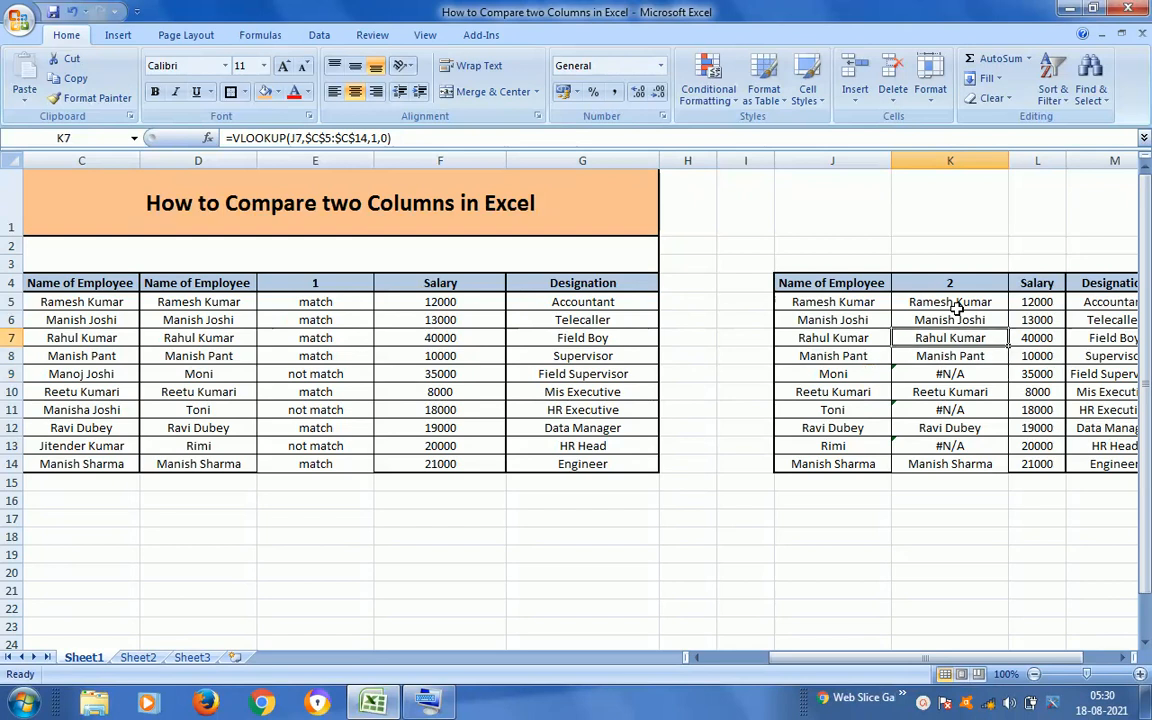
pyautogui.press('Up')
pyautogui.press('Up')
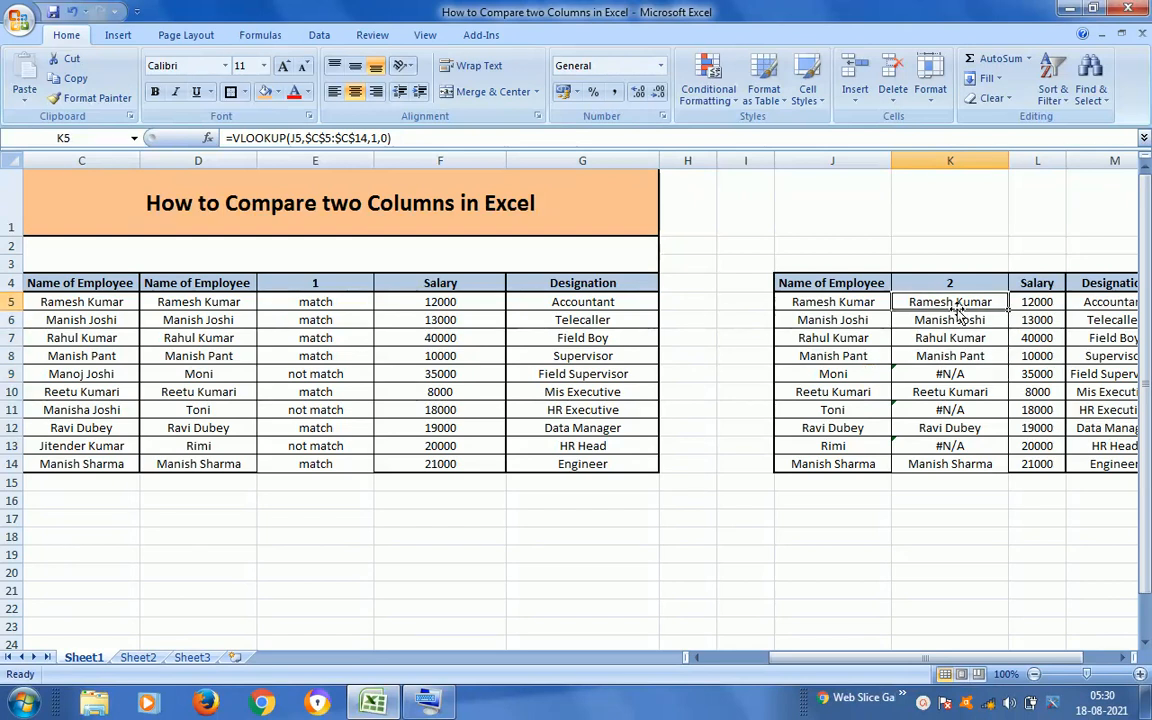
# Step: Clear the VLOOKUP formulas from K5:K14
pyautogui.hotkey('ctrl', 'shift', 'Down')
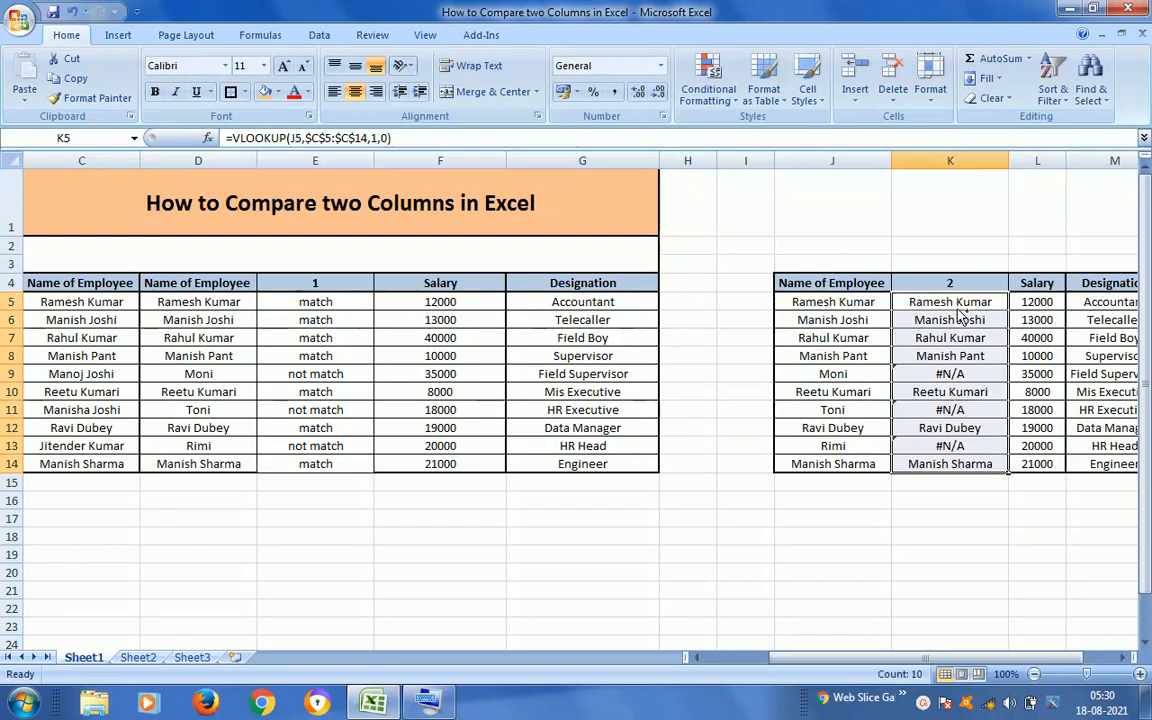
pyautogui.press('Delete')
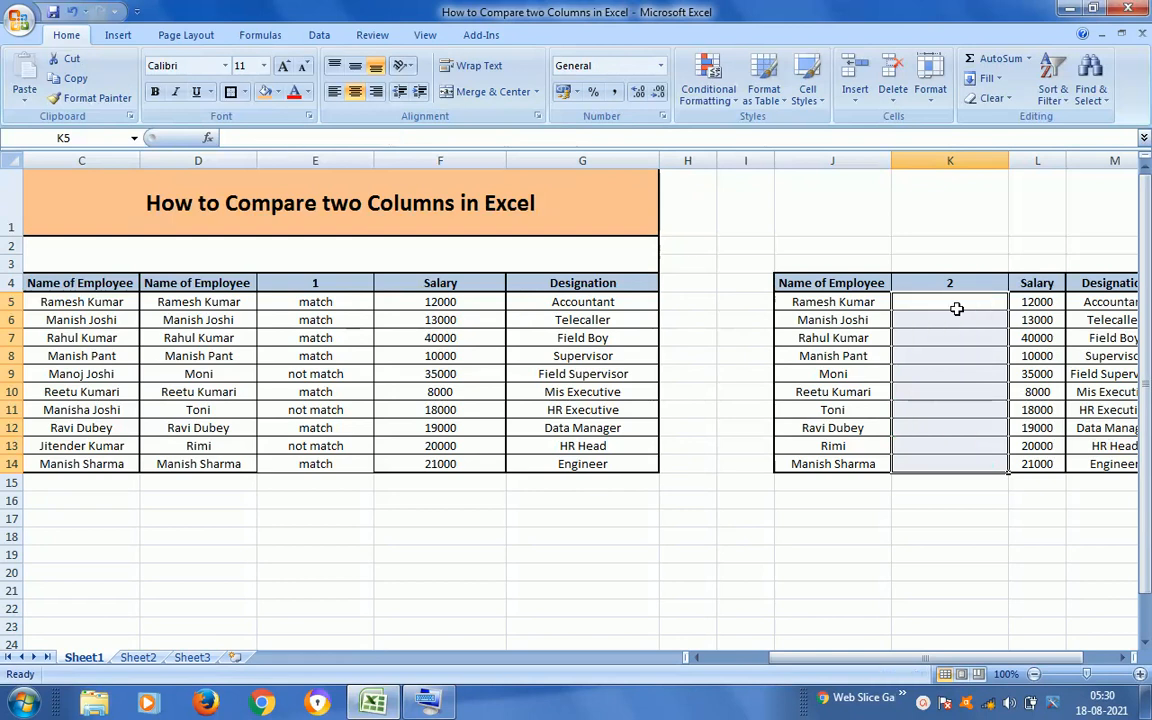
# Step: Start a formula in K5 with IFERROR and nest a VLOOKUP as its value argument
pyautogui.click(957, 309)
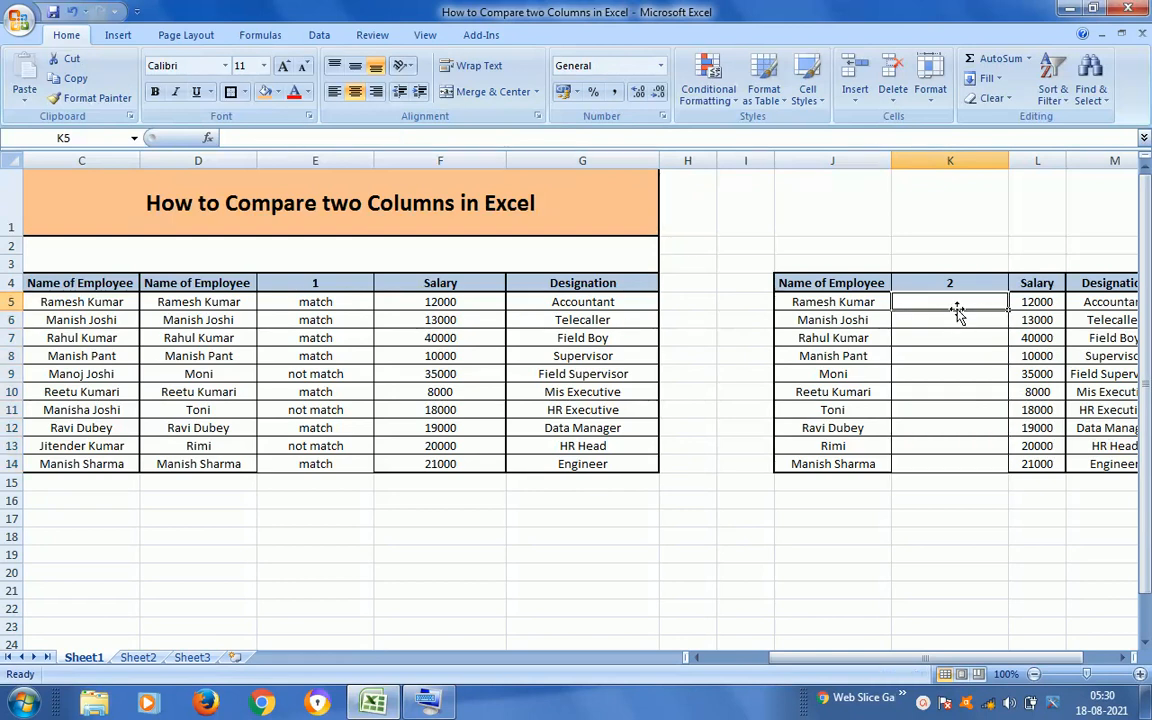
pyautogui.write('=')
pyautogui.write('i')
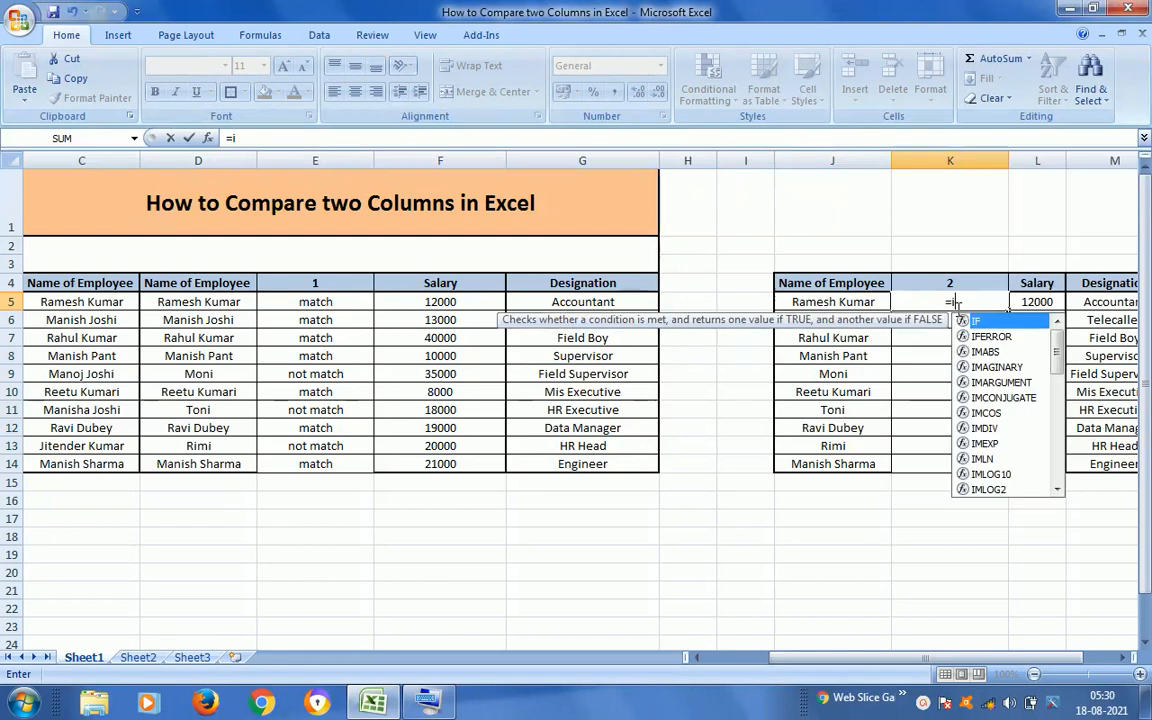
pyautogui.press('Down')
pyautogui.press('Tab')
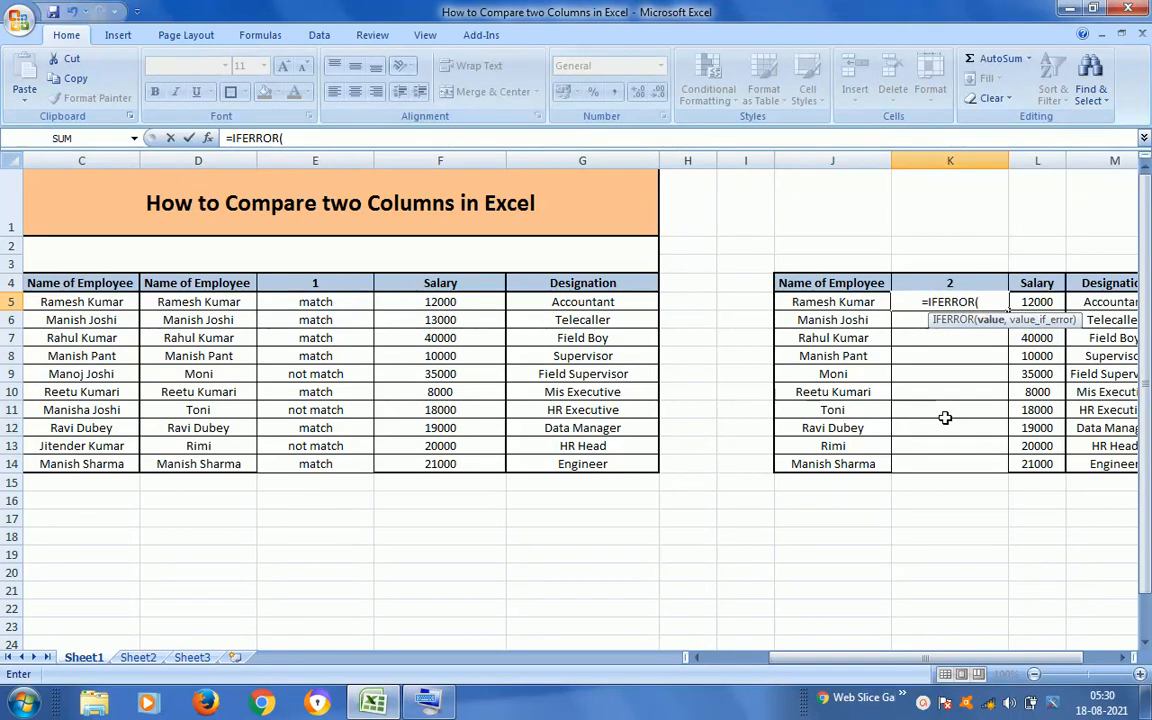
pyautogui.write('v')
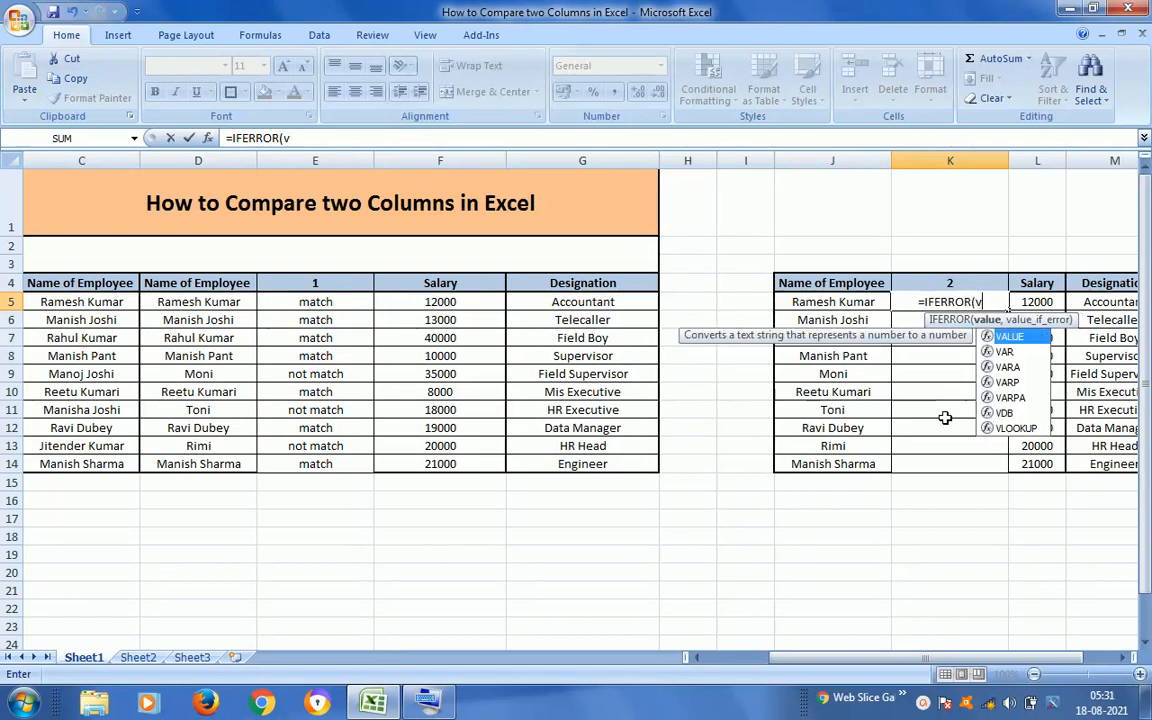
pyautogui.press('Down')
pyautogui.press('Down')
pyautogui.press('Down')
pyautogui.press('Down')
pyautogui.press('Down')
pyautogui.press('Down')
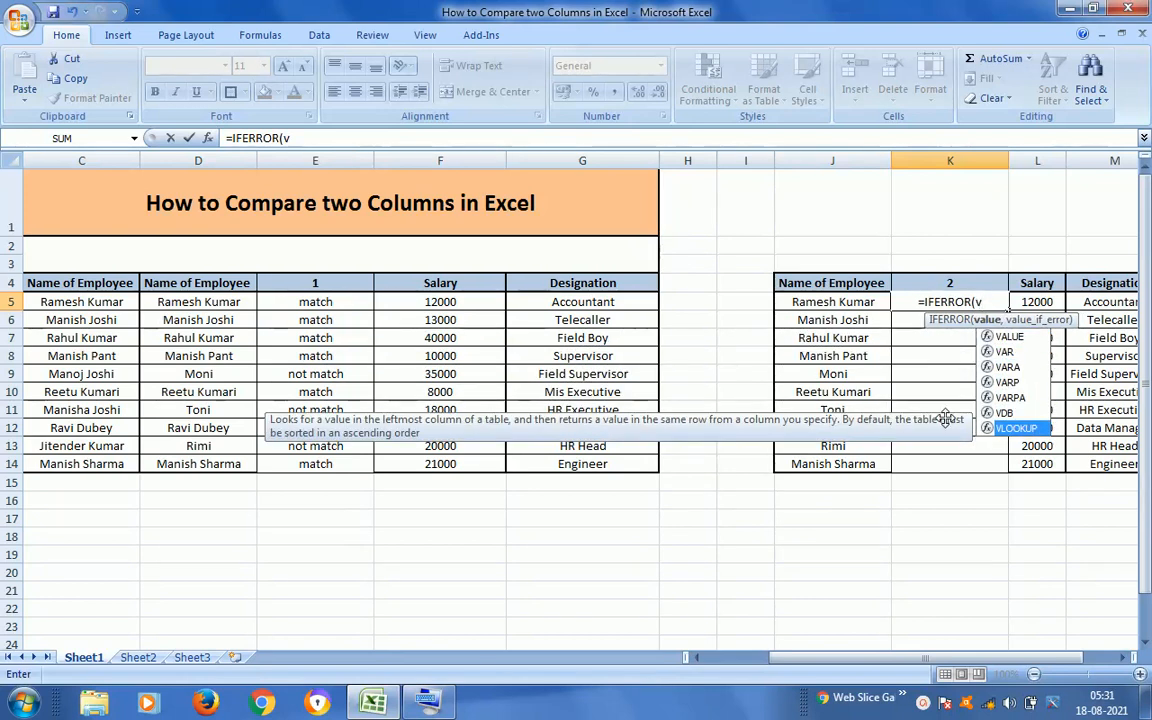
pyautogui.press('Tab')
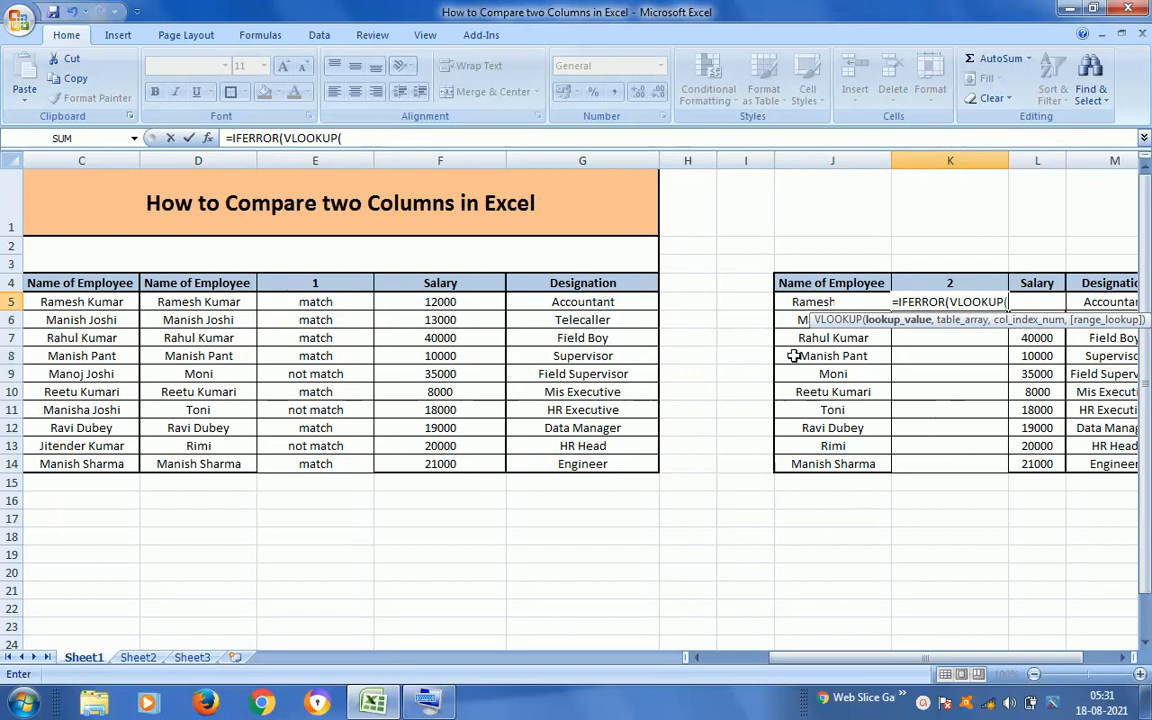
# Step: Fill in the VLOOKUP with lookup value J5, absolute range $C$5:$C$14, column index 1 and match type 0
pyautogui.press('Left')
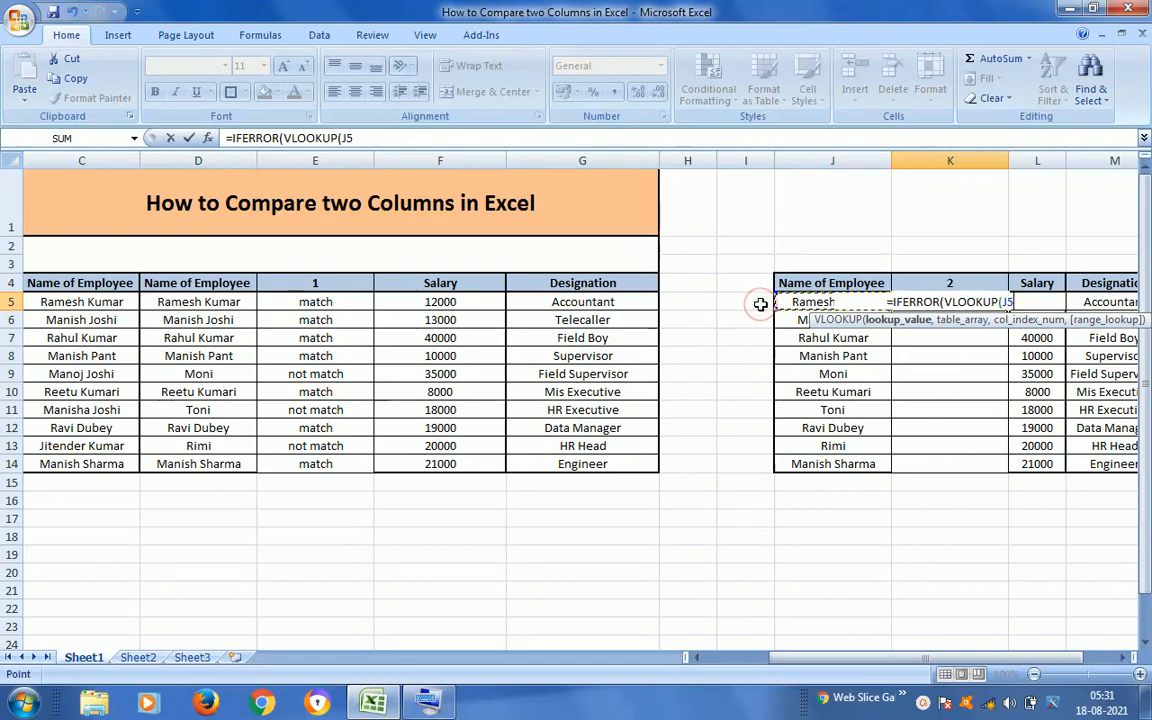
pyautogui.write(',')
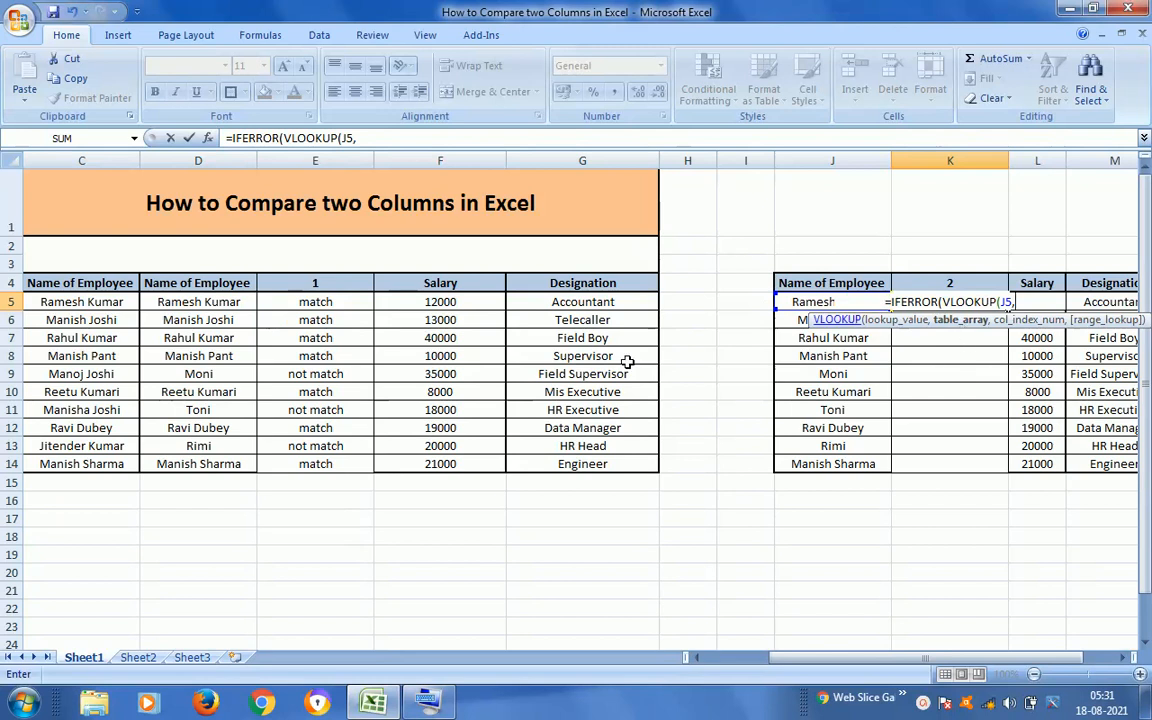
pyautogui.click(92, 303)
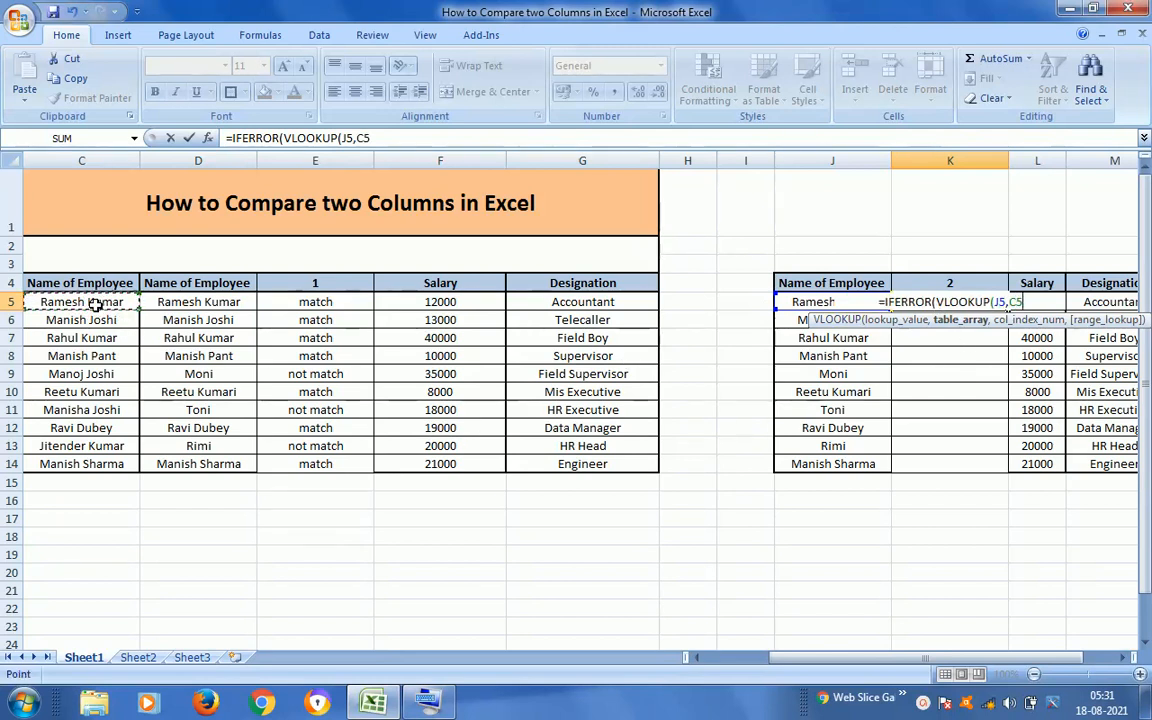
pyautogui.hotkey('ctrl', 'shift', 'Down')
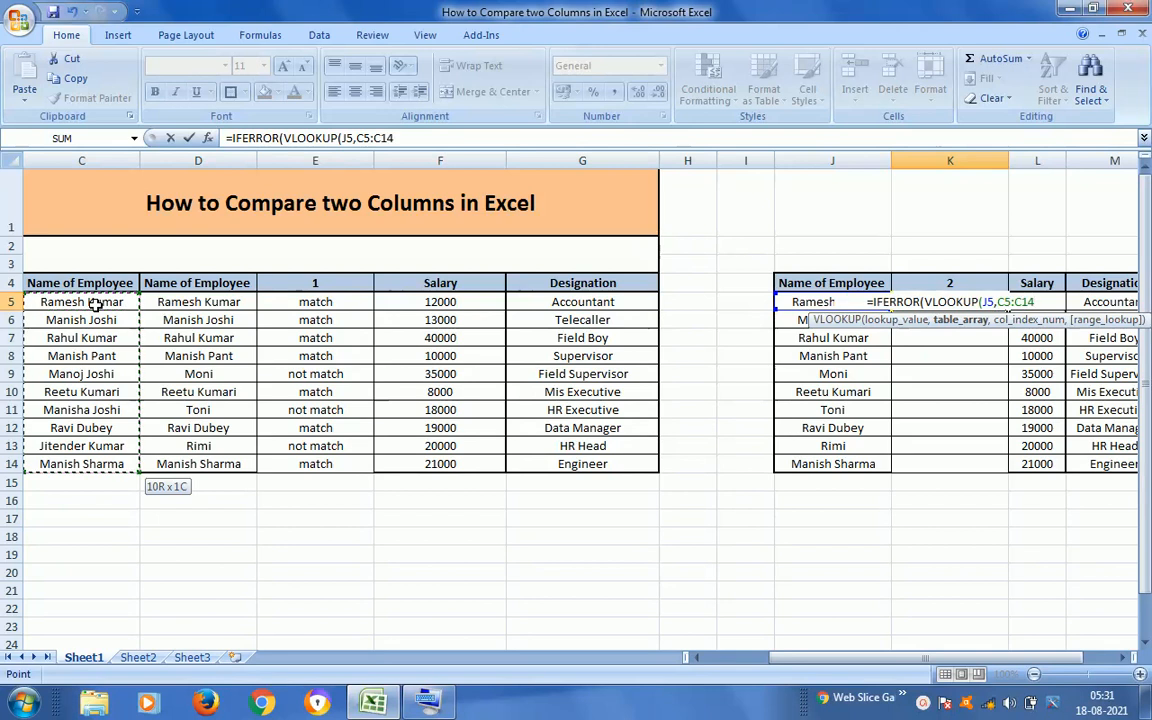
pyautogui.press('F4')
pyautogui.write(',')
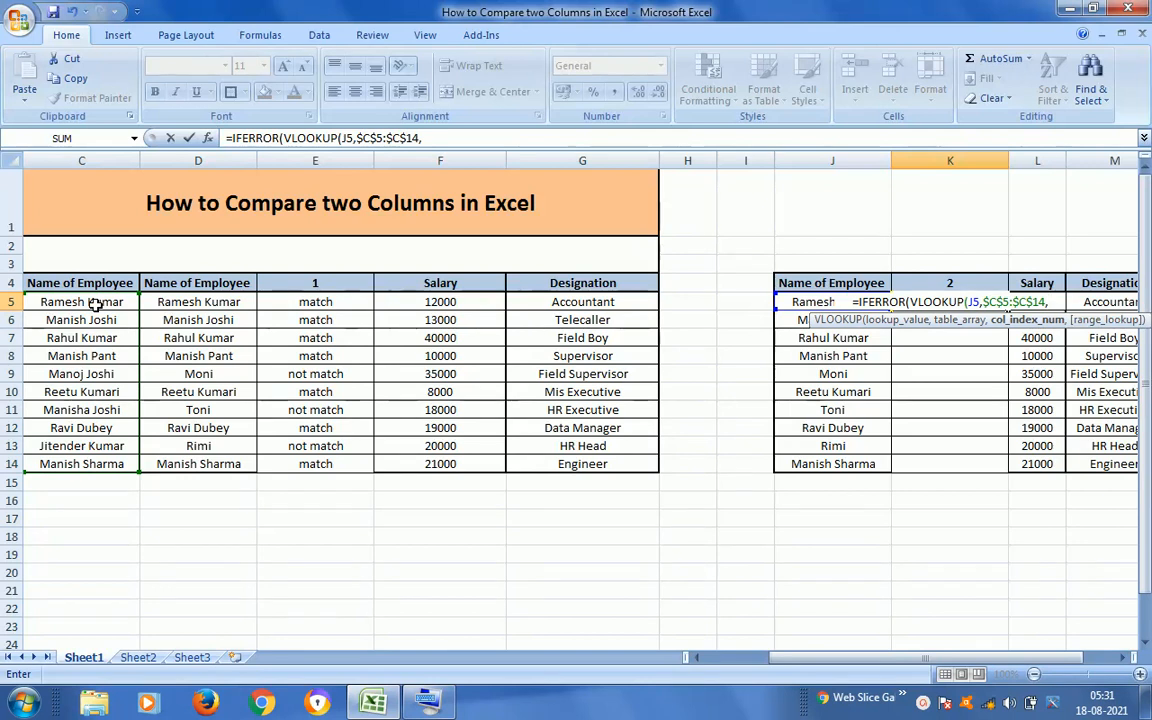
pyautogui.write('1')
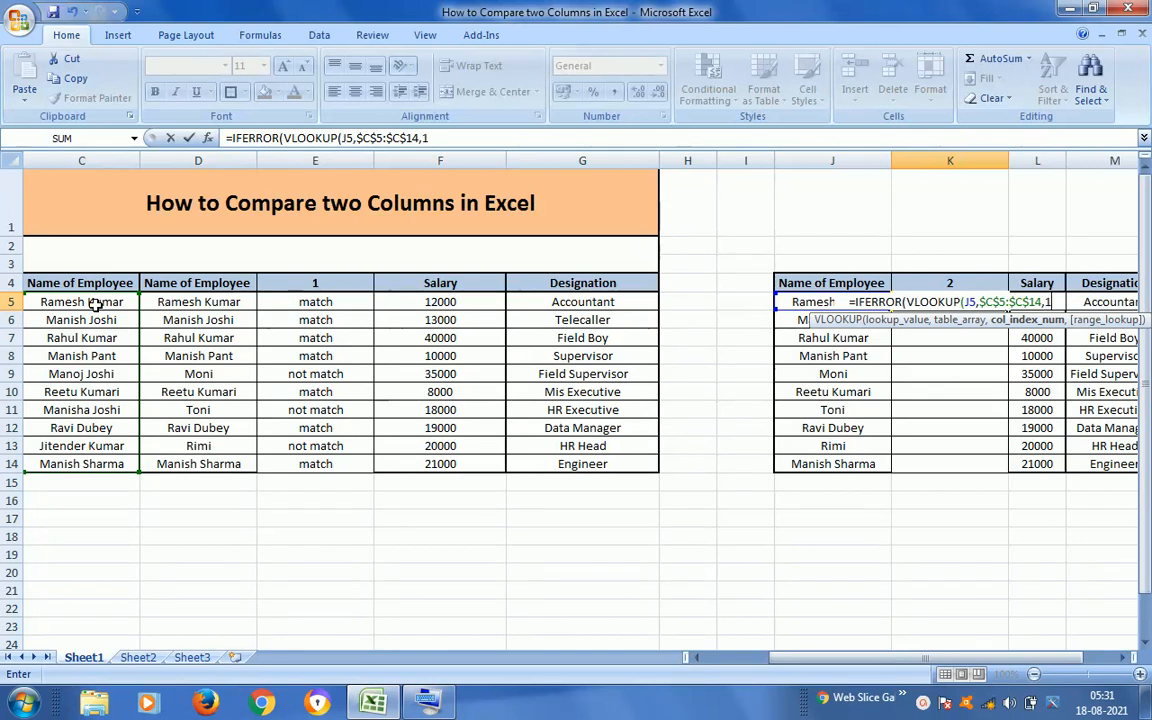
pyautogui.write(',')
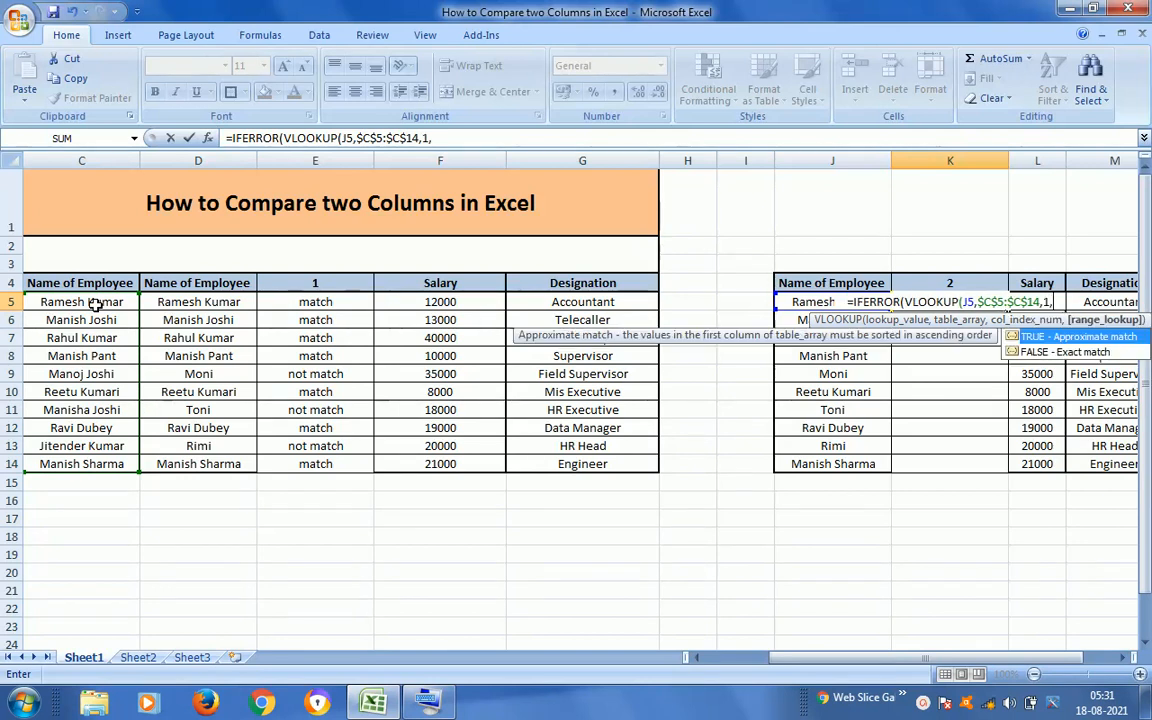
pyautogui.write('0')
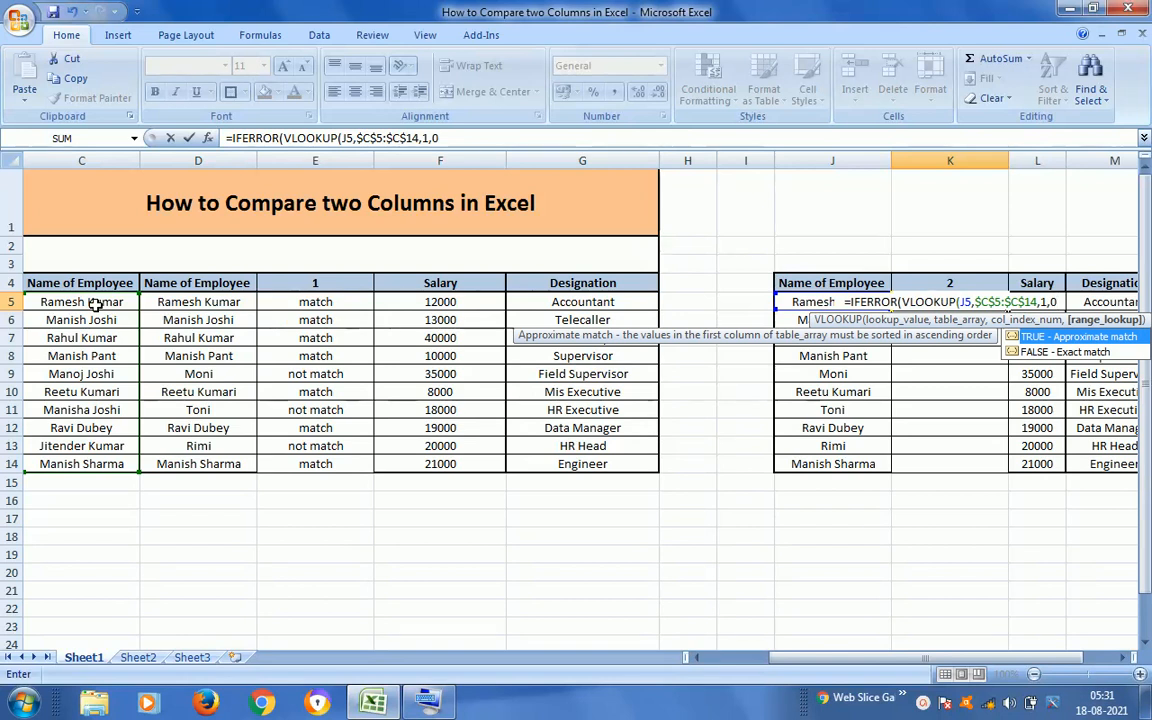
pyautogui.write('),')
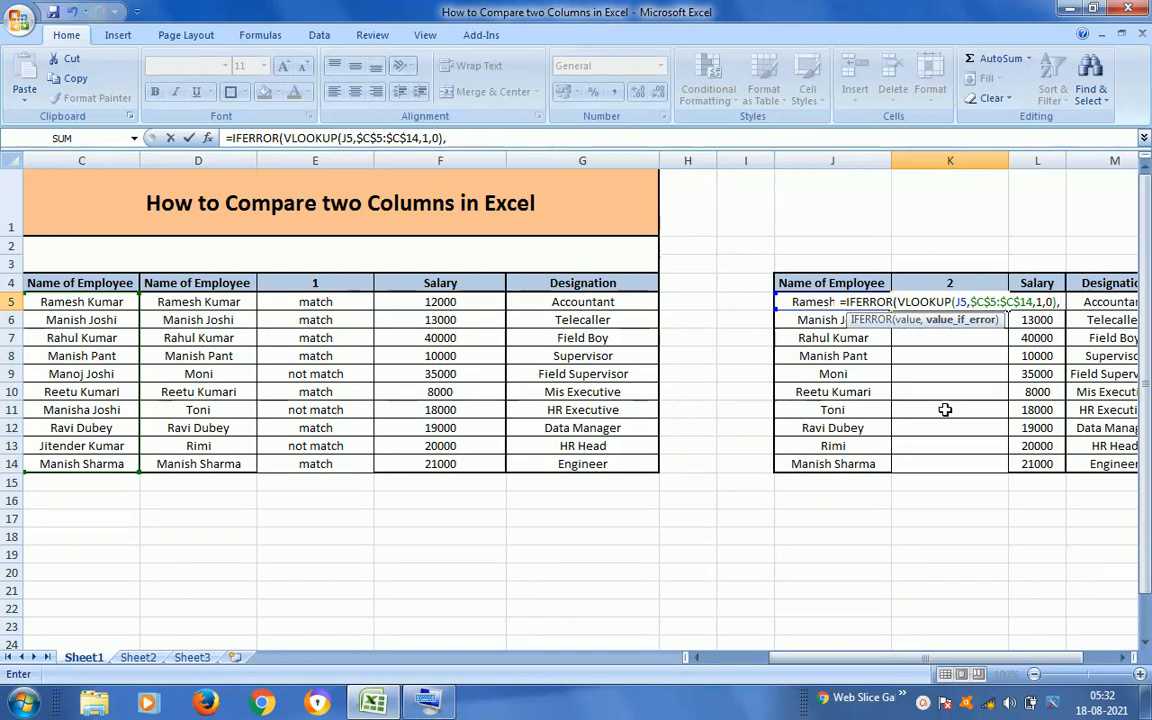
# Step: Set the IFERROR fallback text to "Not found" and complete the formula in K5
pyautogui.write('"')
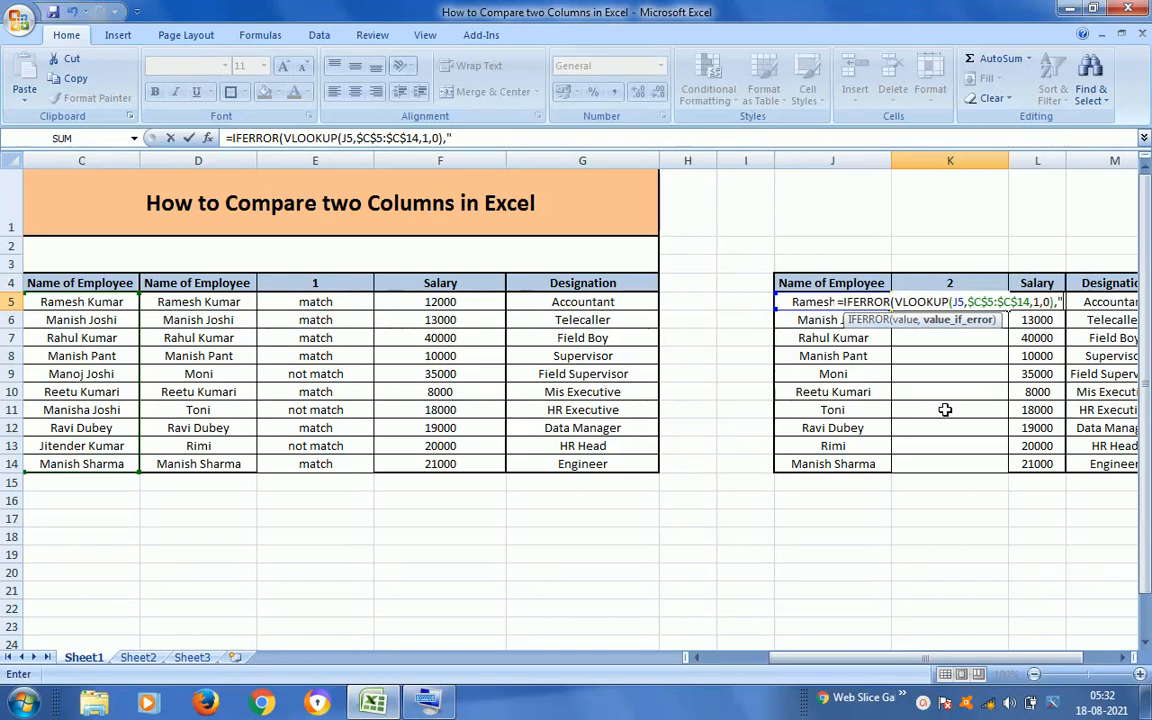
pyautogui.write('No')
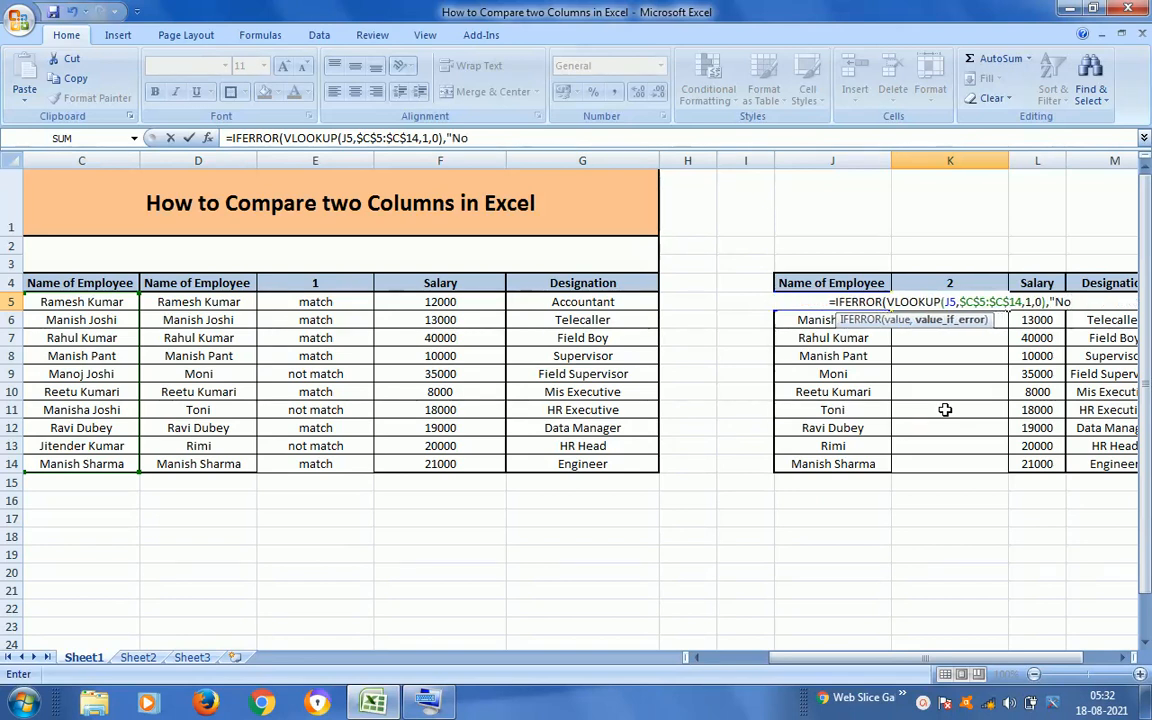
pyautogui.write('t')
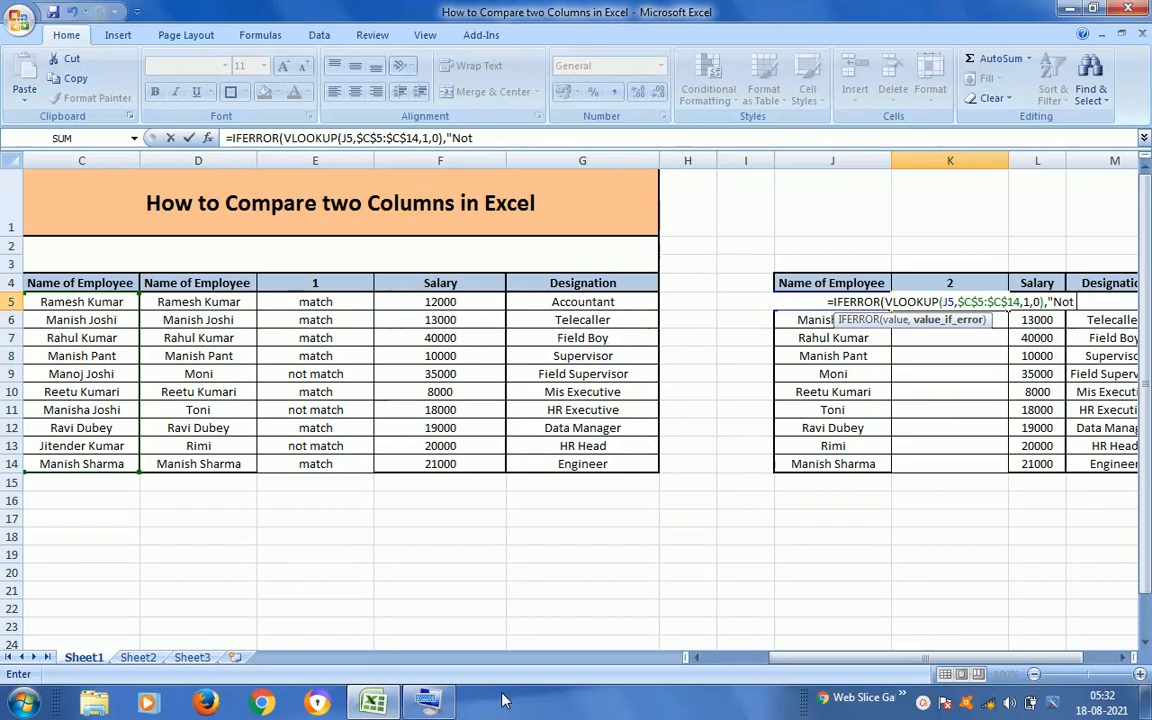
pyautogui.click(437, 704)
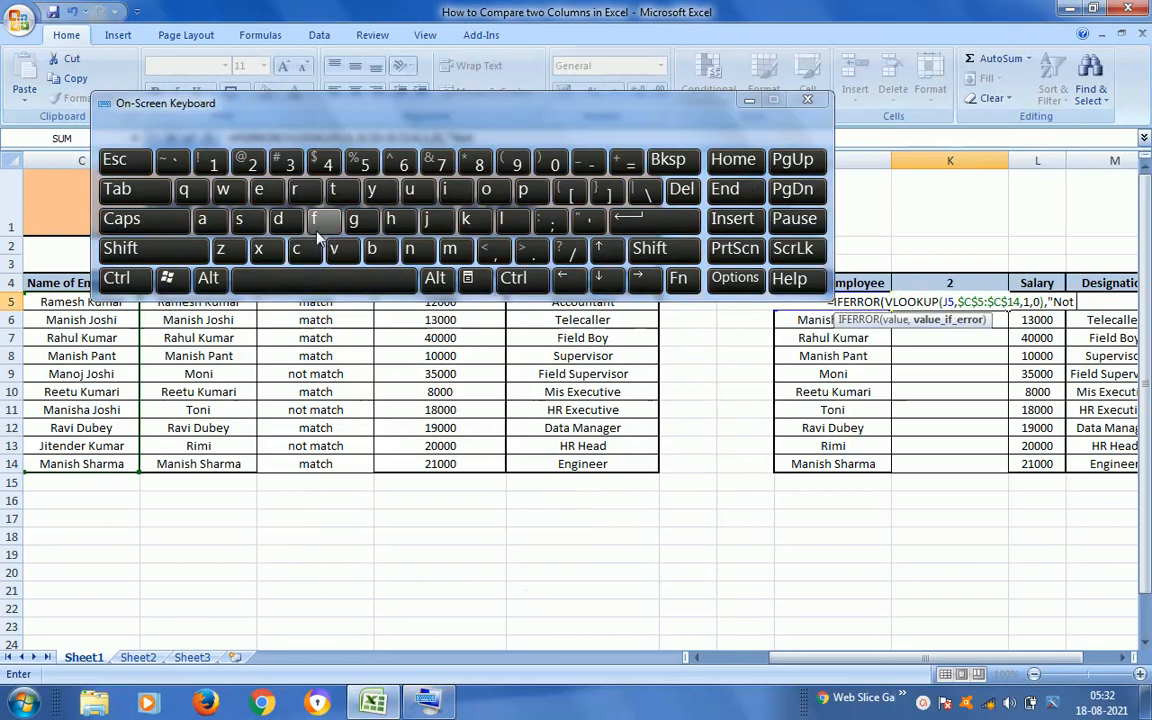
pyautogui.click(318, 218)
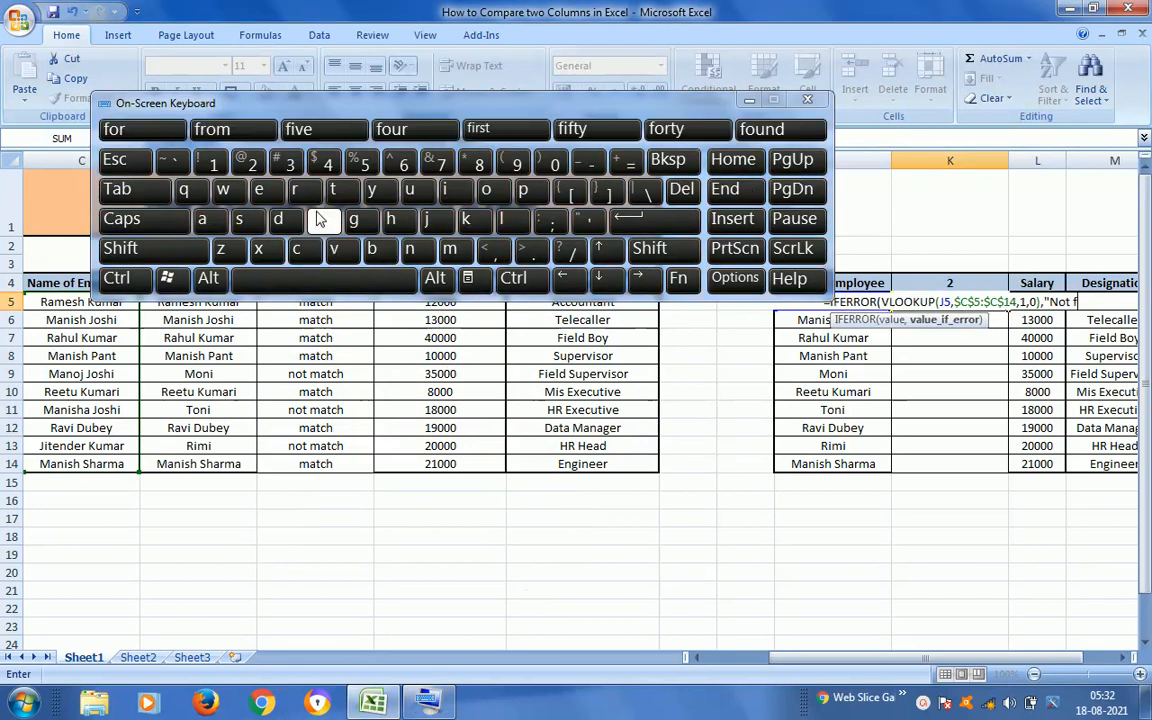
pyautogui.click(490, 191)
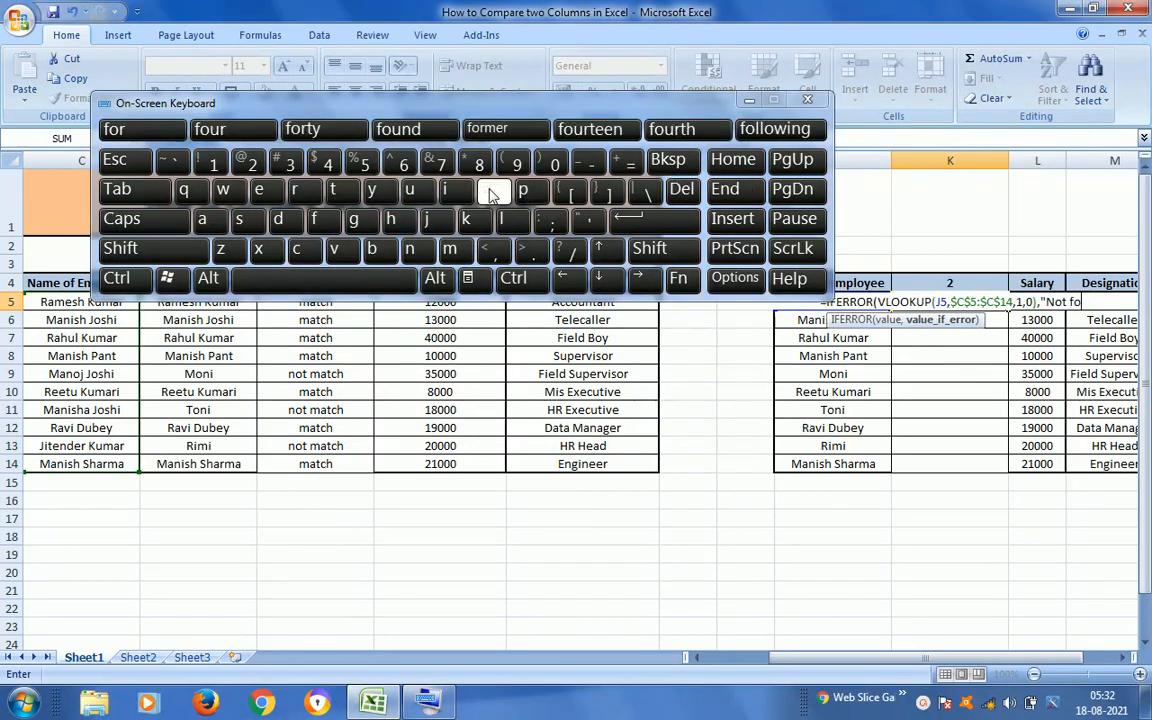
pyautogui.click(411, 190)
pyautogui.click(414, 250)
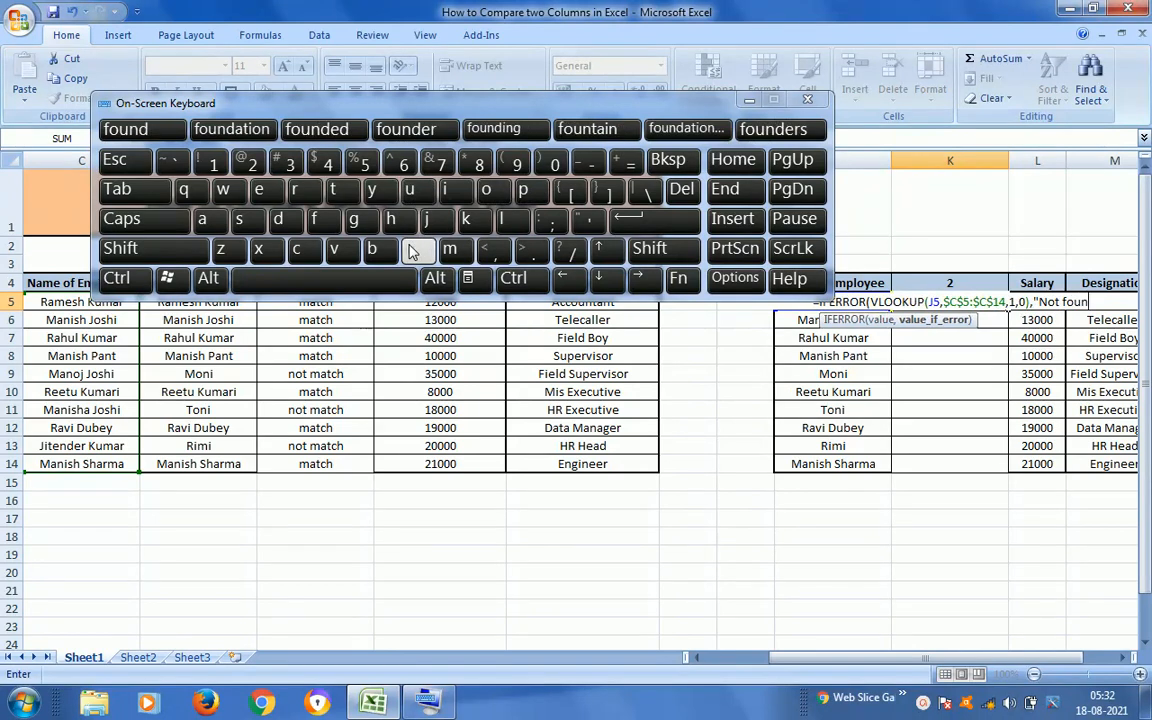
pyautogui.click(358, 221)
pyautogui.press('BackSpace')
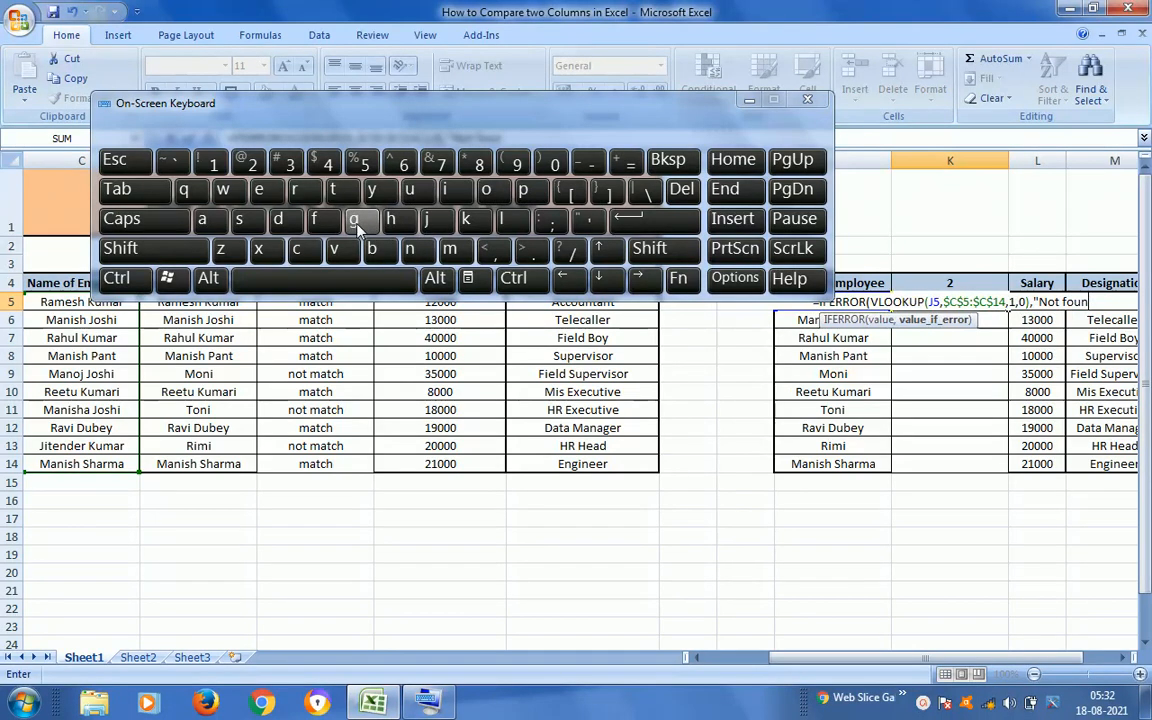
pyautogui.click(283, 221)
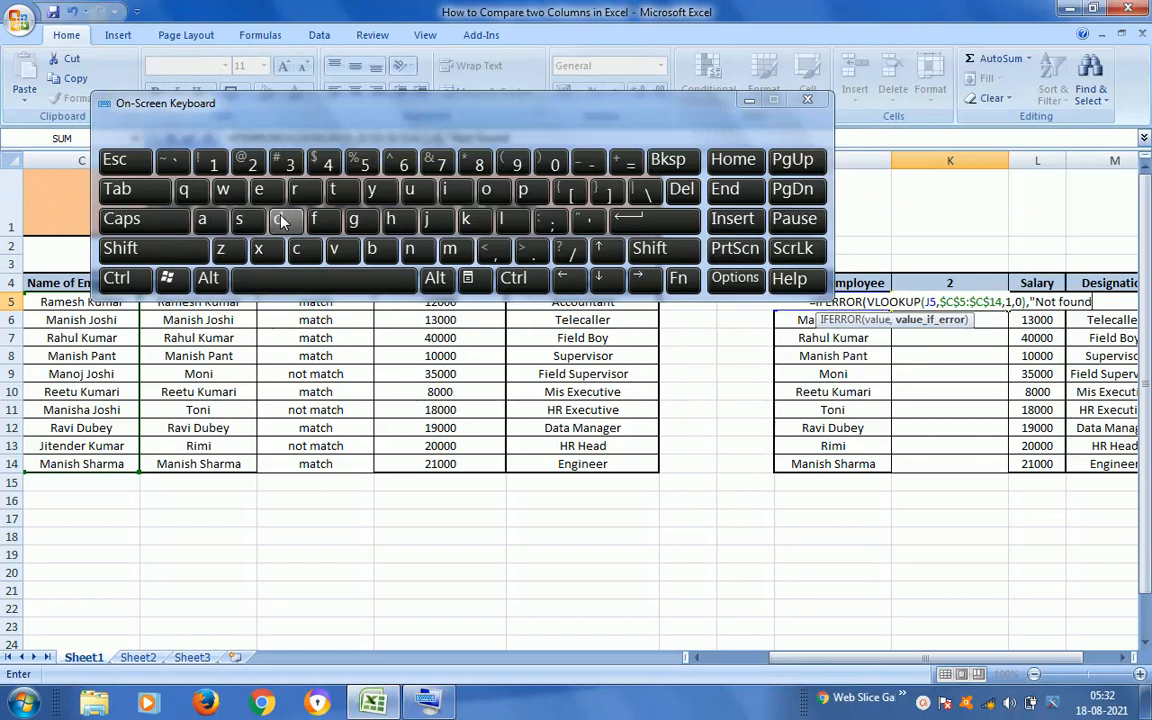
pyautogui.write('")')
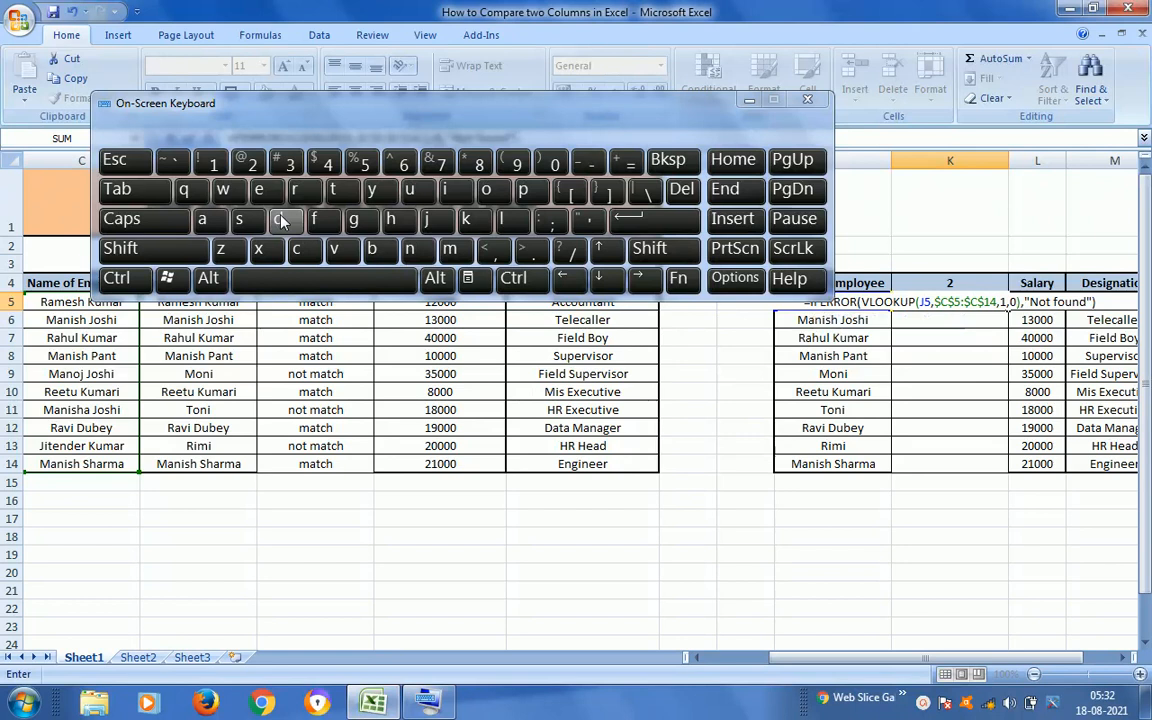
pyautogui.hotkey('ctrl', 'Return')
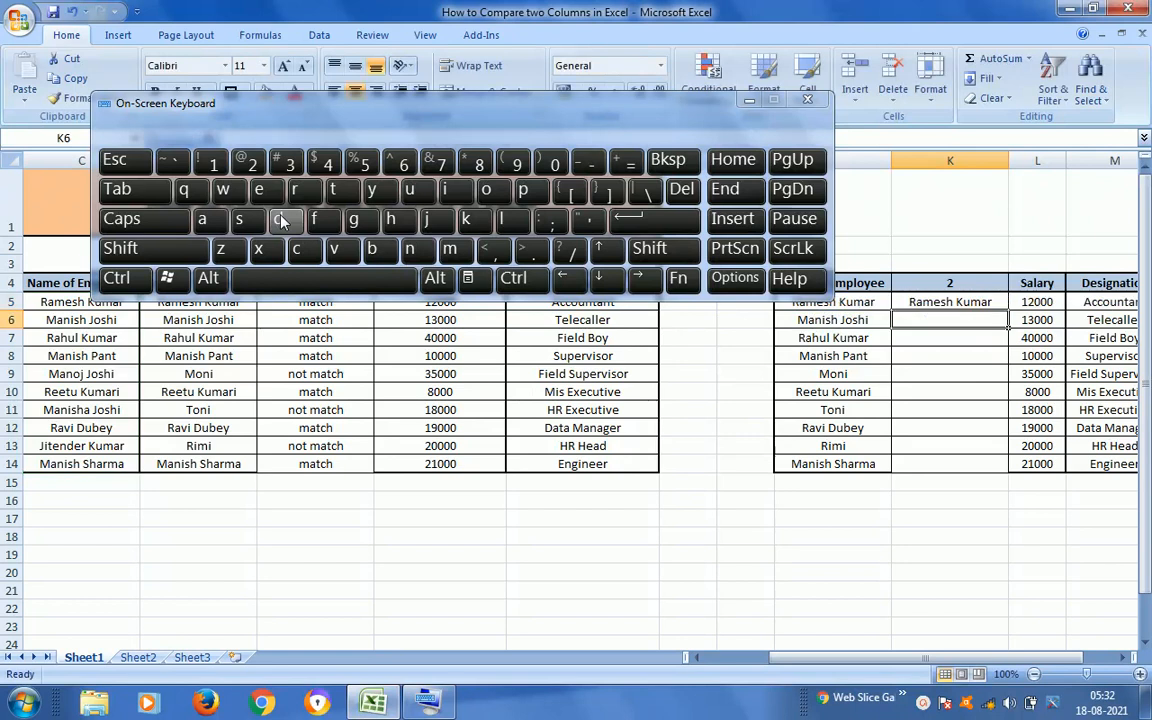
pyautogui.click(749, 101)
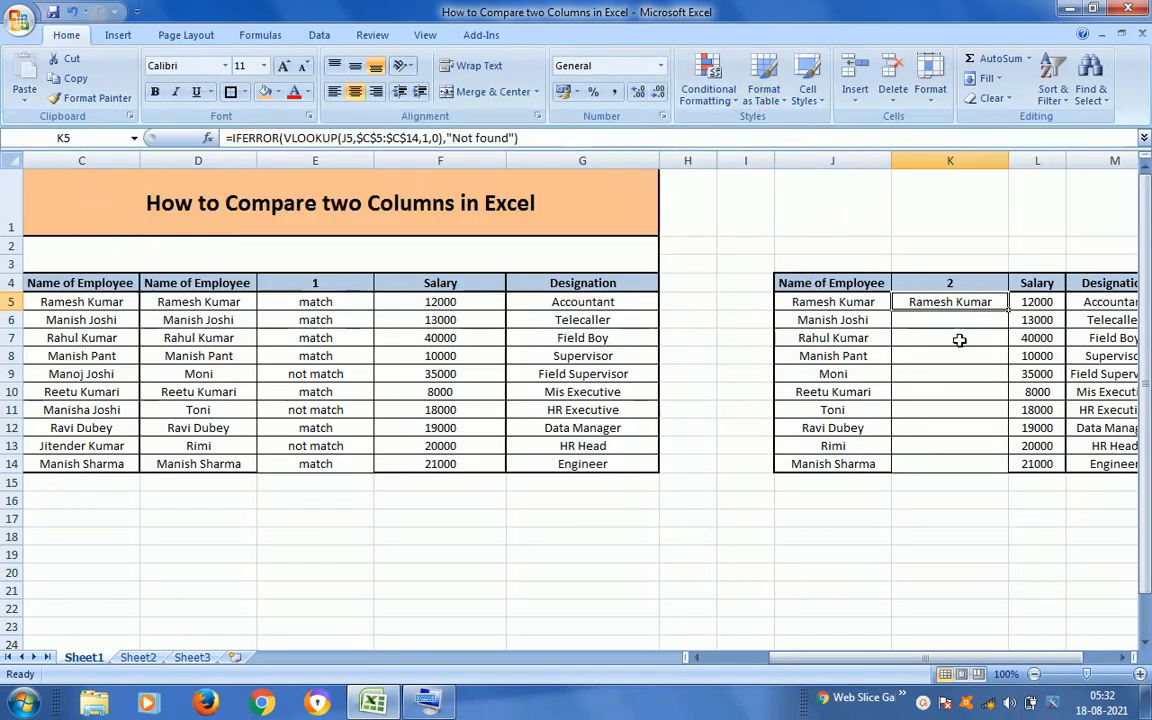
# Step: Copy the K5 IFERROR formula down the column through K14
pyautogui.hotkey('ctrl', 'c')
pyautogui.hotkey('shift', 'Down')
pyautogui.hotkey('shift', 'Down')
pyautogui.hotkey('shift', 'Down')
pyautogui.hotkey('shift', 'Down')
pyautogui.hotkey('shift', 'Down')
pyautogui.hotkey('shift', 'Down')
pyautogui.hotkey('shift', 'Down')
pyautogui.hotkey('shift', 'Down')
pyautogui.hotkey('shift', 'Down')
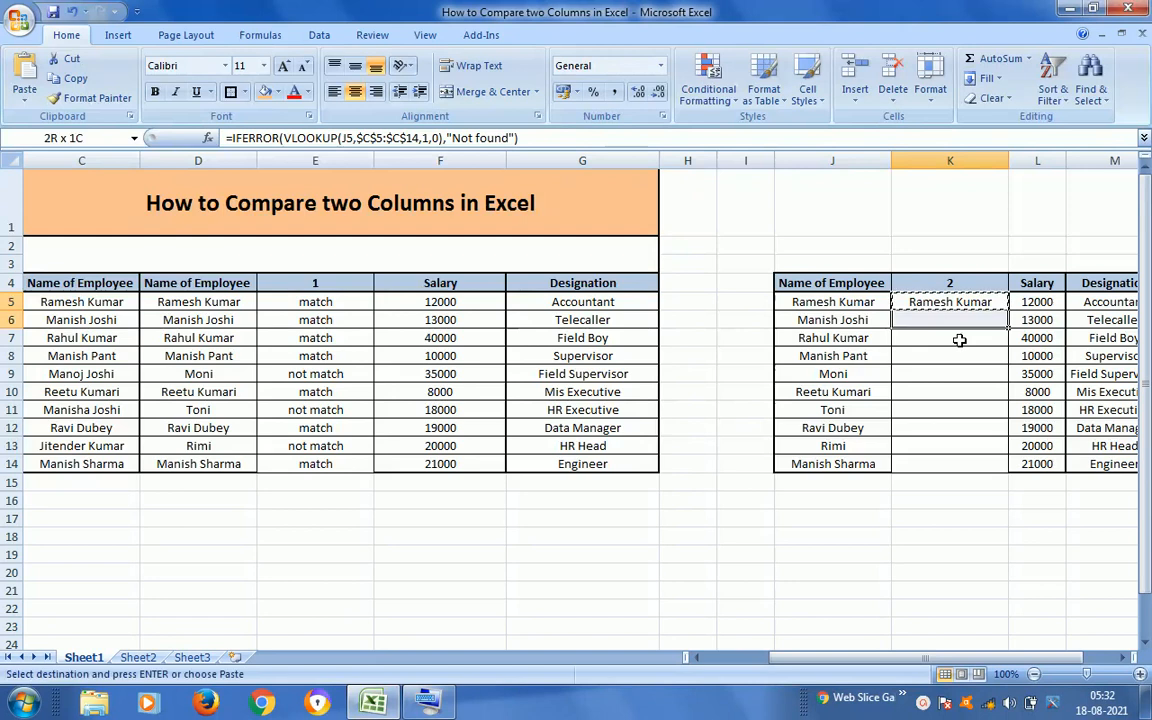
pyautogui.hotkey('ctrl', 'v')
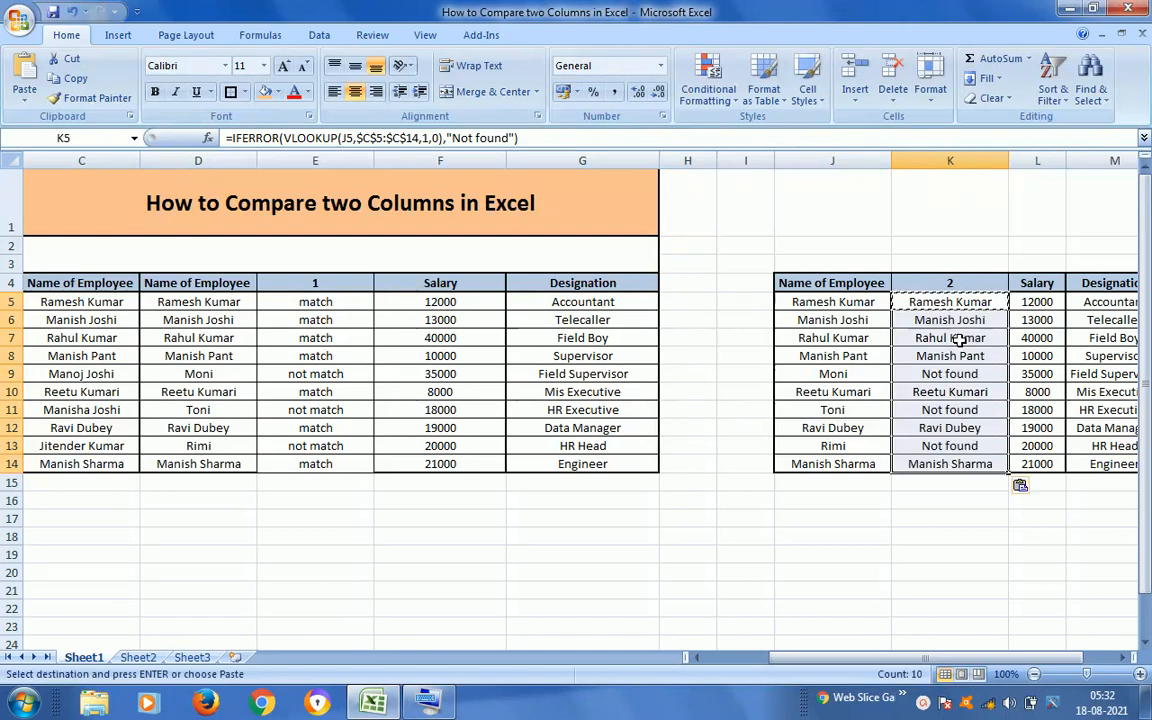
pyautogui.press('Escape')
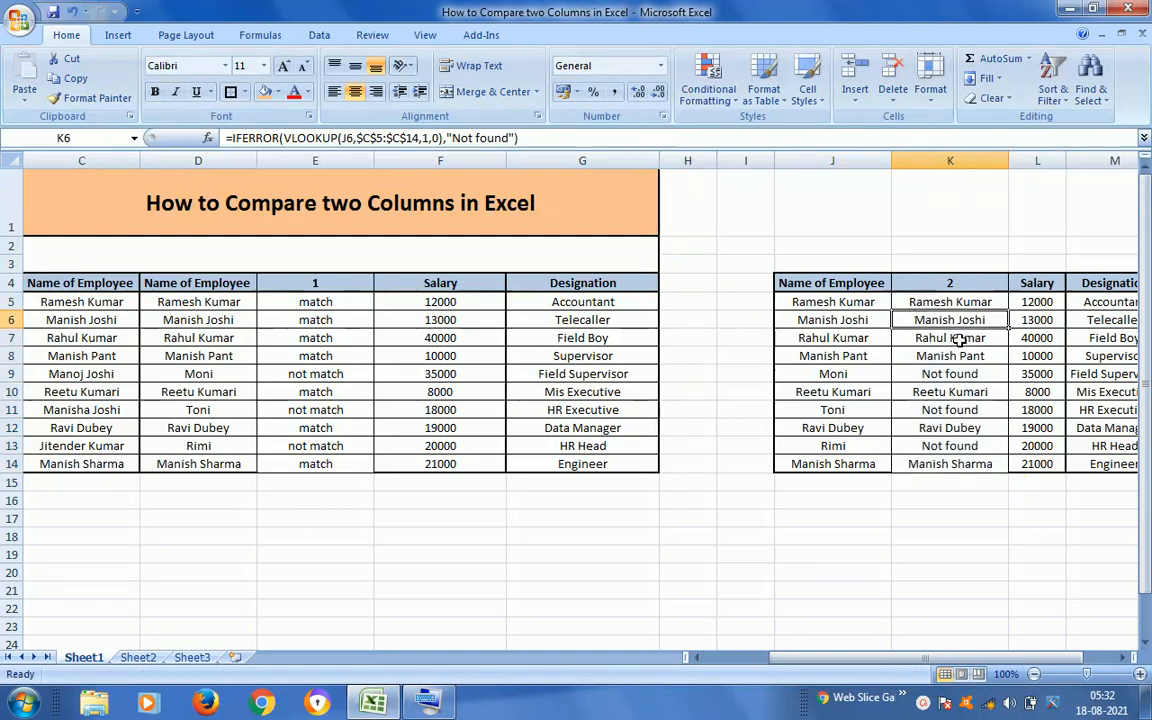
# Step: Compare the names in column J with the IFERROR results in column K, paying attention to rows 5, 6, 9 and 11
pyautogui.press('Left')
pyautogui.press('Right')
pyautogui.press('Left')
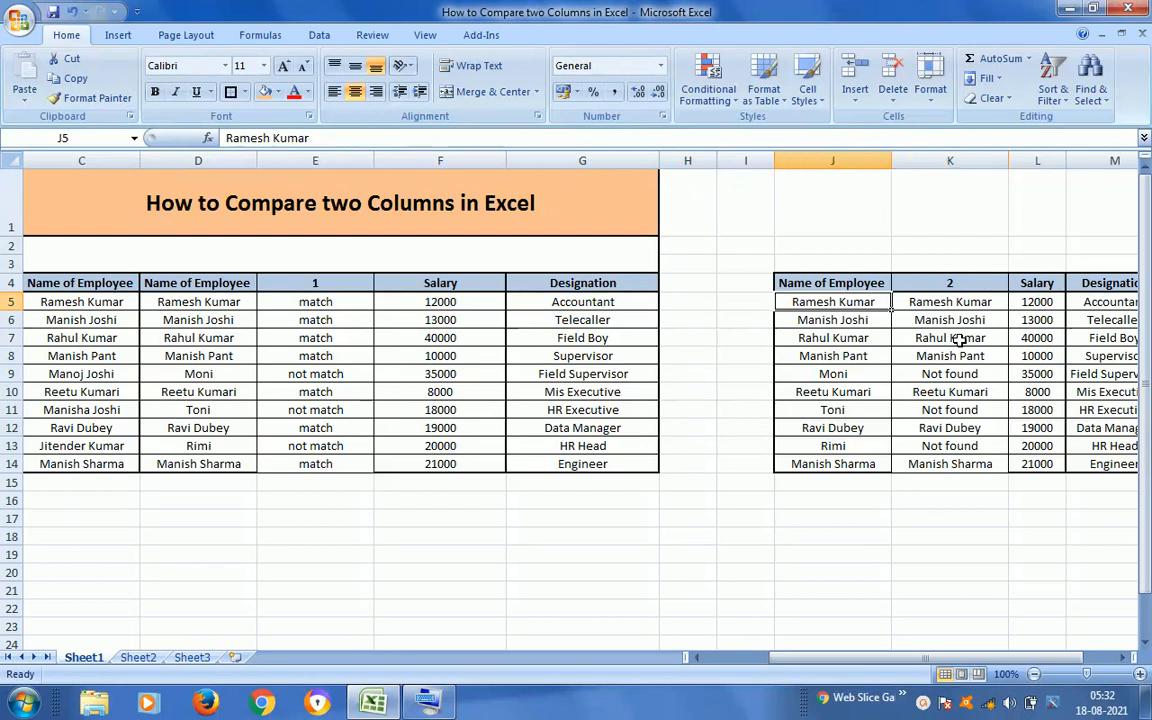
pyautogui.press('Down')
pyautogui.press('Up')
pyautogui.press('Right')
pyautogui.press('Down')
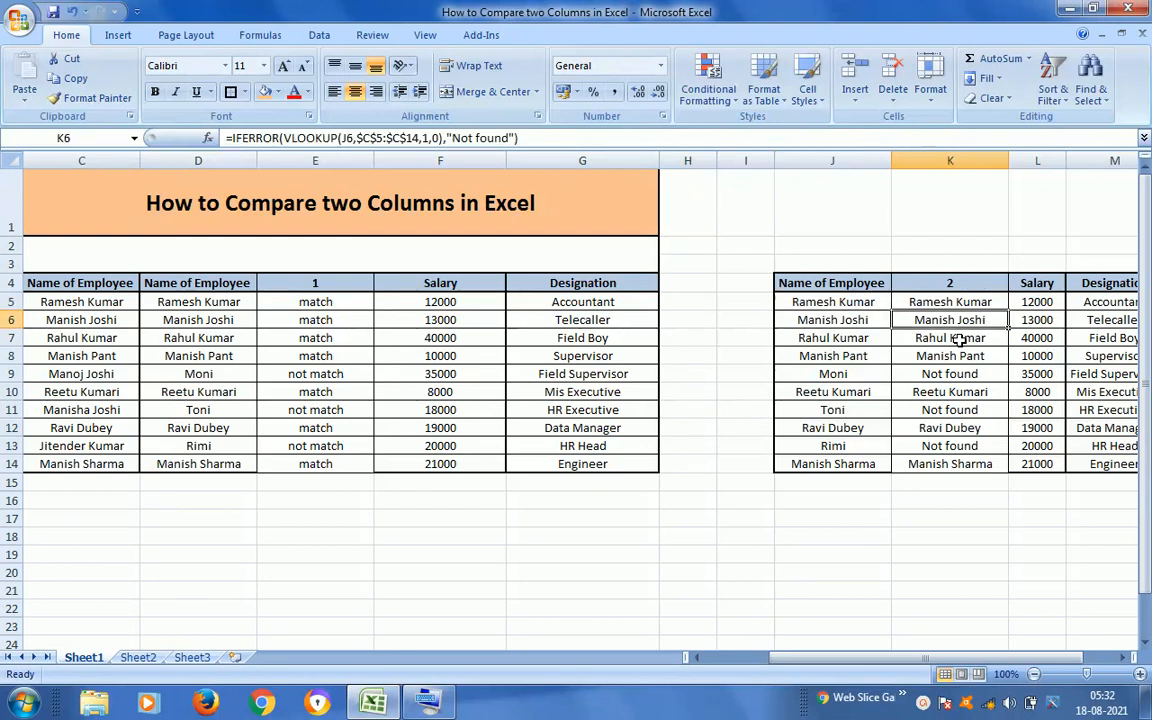
pyautogui.press('Up')
pyautogui.press('Down')
pyautogui.press('Down')
pyautogui.press('Down')
pyautogui.press('Down')
pyautogui.press('Left')
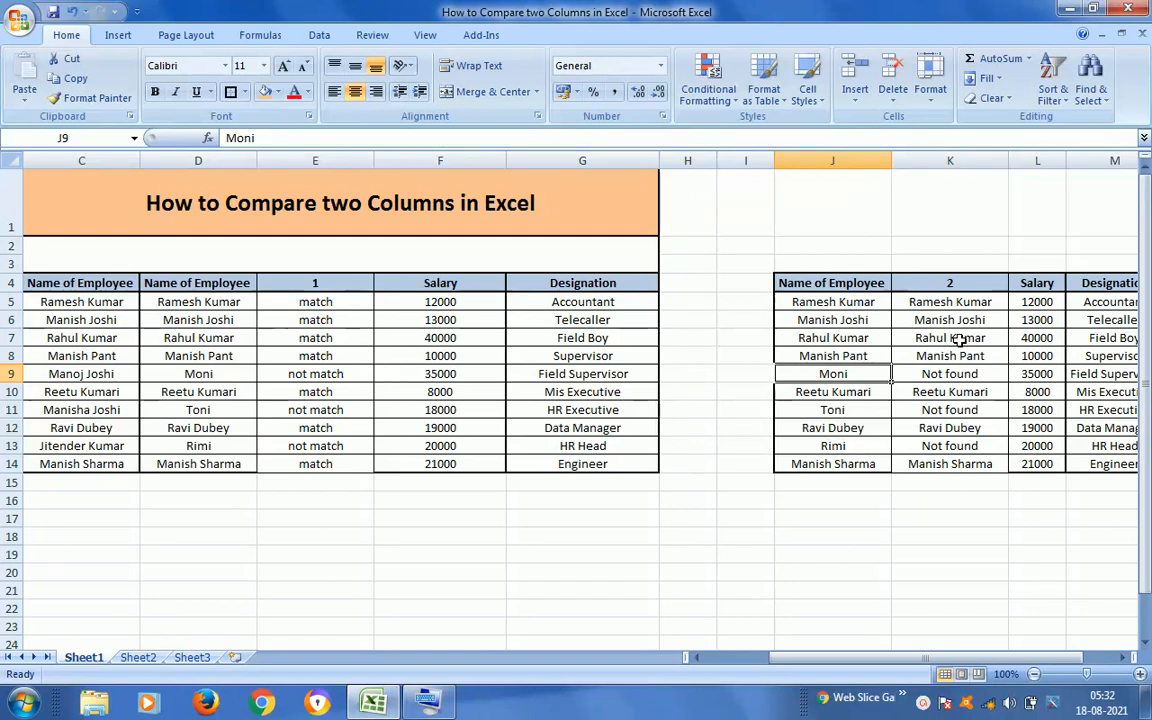
pyautogui.press('Right')
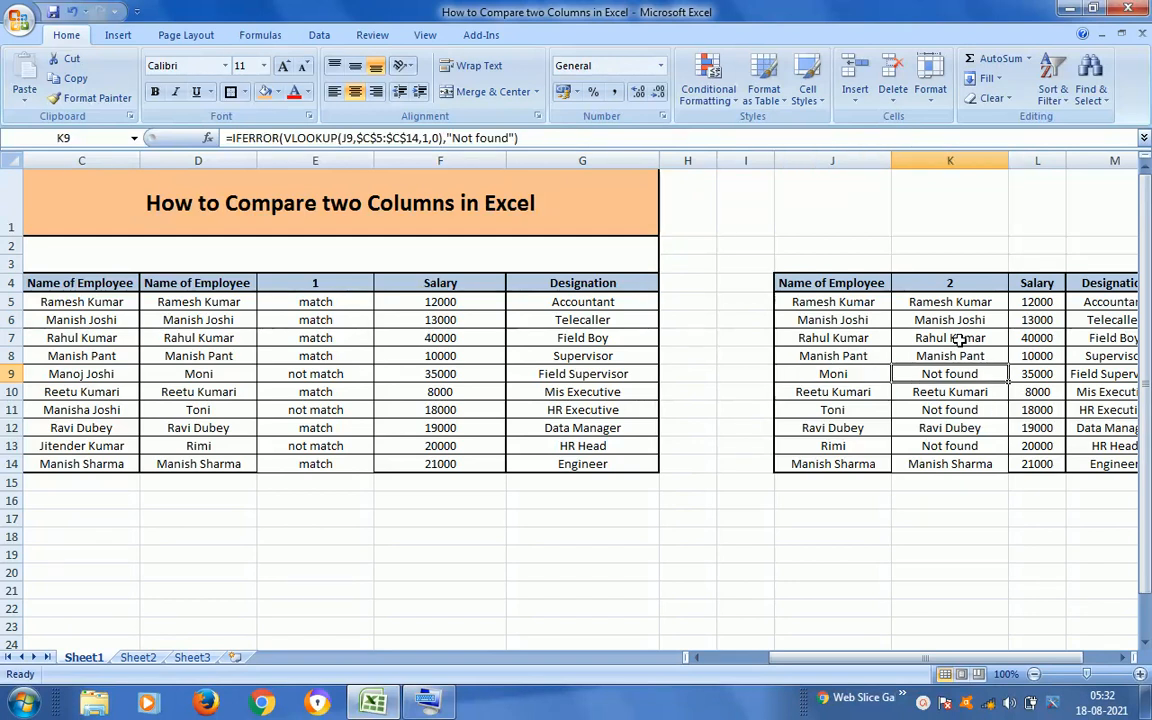
pyautogui.press('Left')
pyautogui.press('Right')
pyautogui.press('Down')
pyautogui.press('Down')
pyautogui.press('Left')
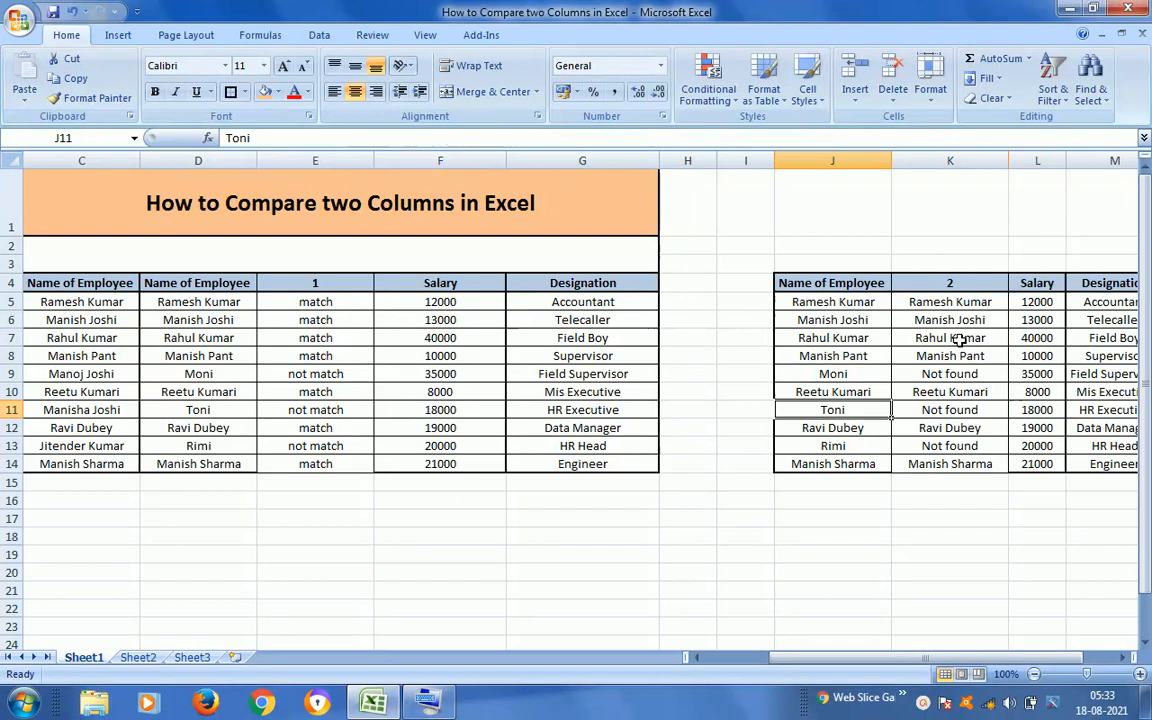
# Step: Check the IFERROR results in K11 and K13 against the names beside them in column J, and return to K5
pyautogui.press('Right')
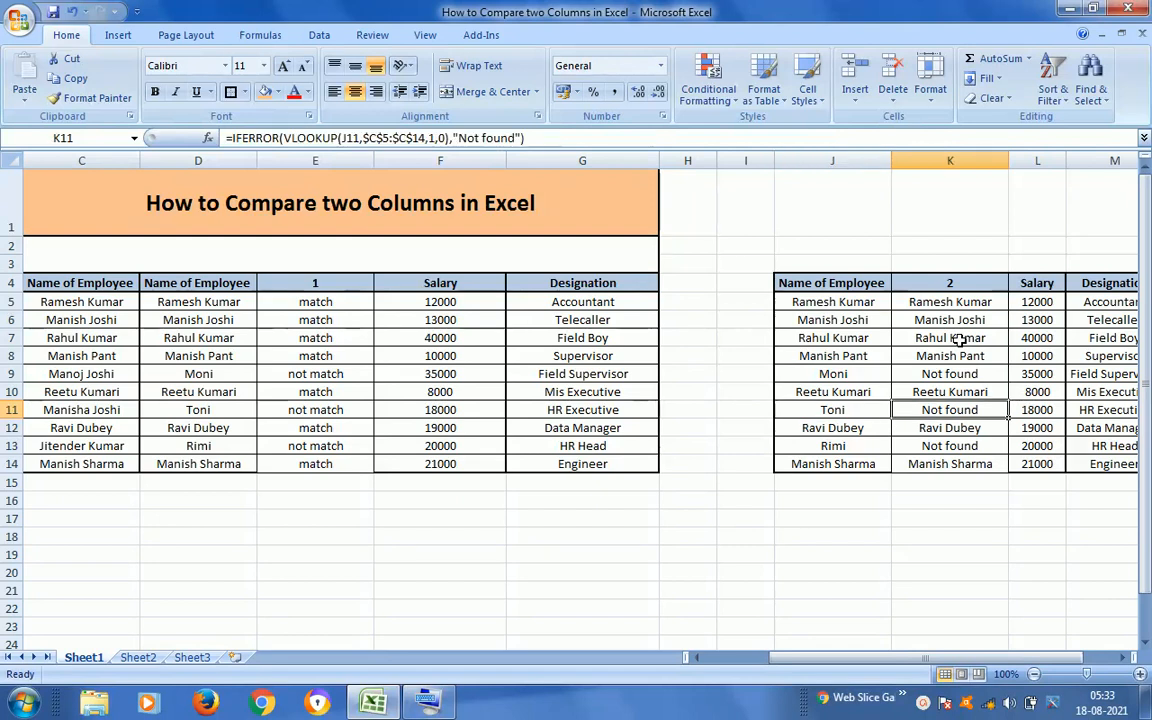
pyautogui.press('Down')
pyautogui.press('Down')
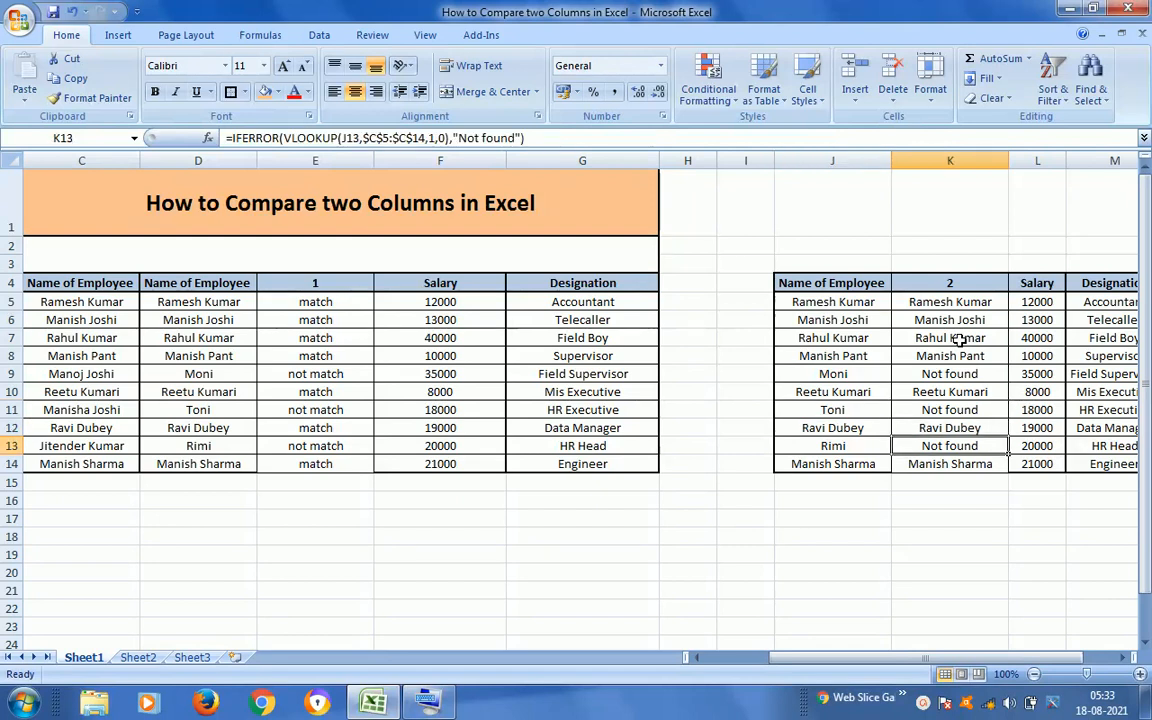
pyautogui.press('Left')
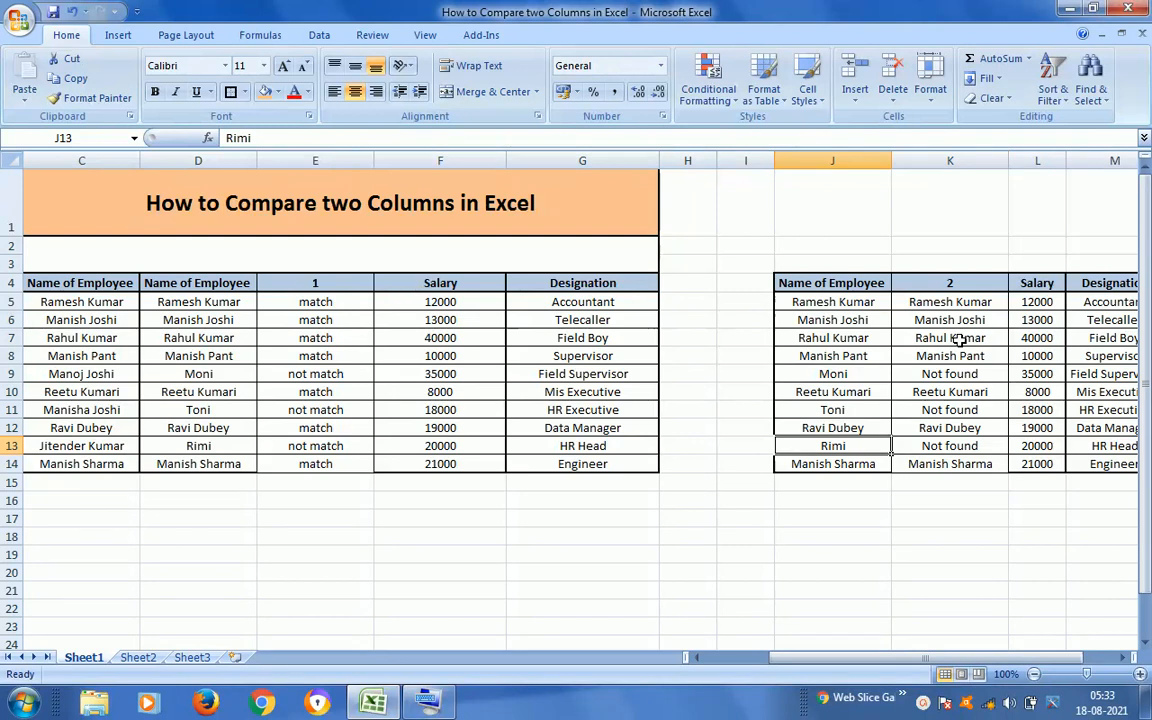
pyautogui.press('Right')
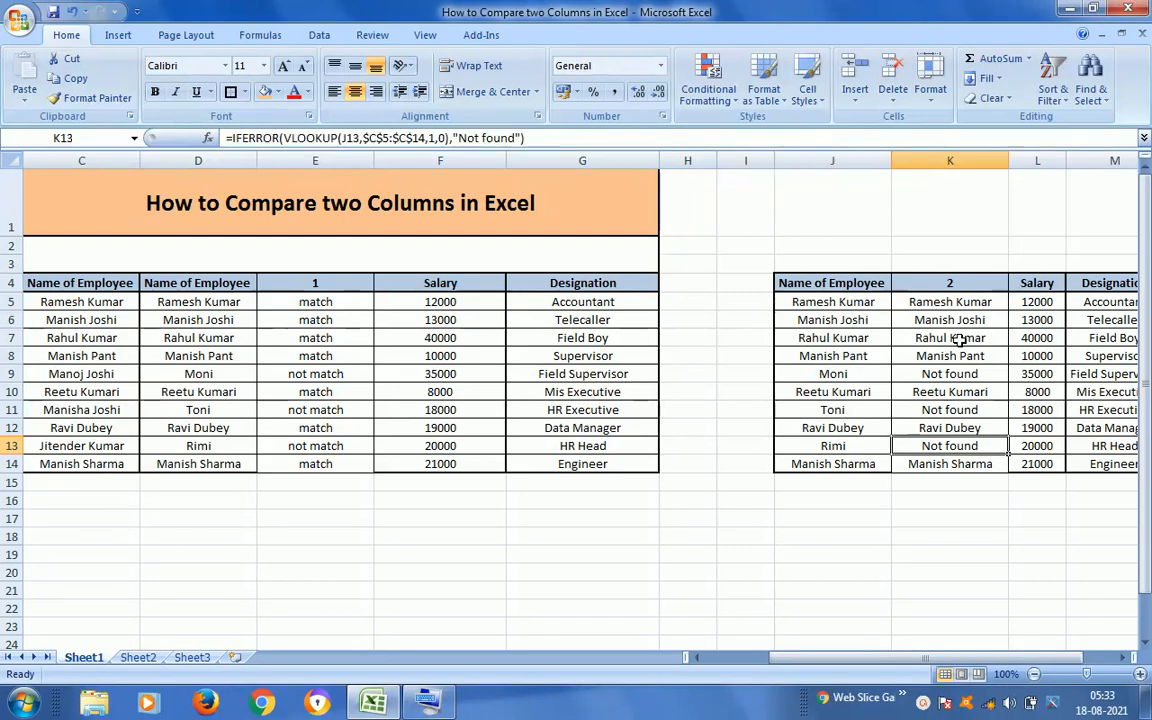
pyautogui.press('Up')
pyautogui.press('Up')
pyautogui.press('Up')
pyautogui.press('Up')
pyautogui.press('Up')
pyautogui.press('Up')
pyautogui.press('Up')
pyautogui.press('Up')
pyautogui.press('Up')
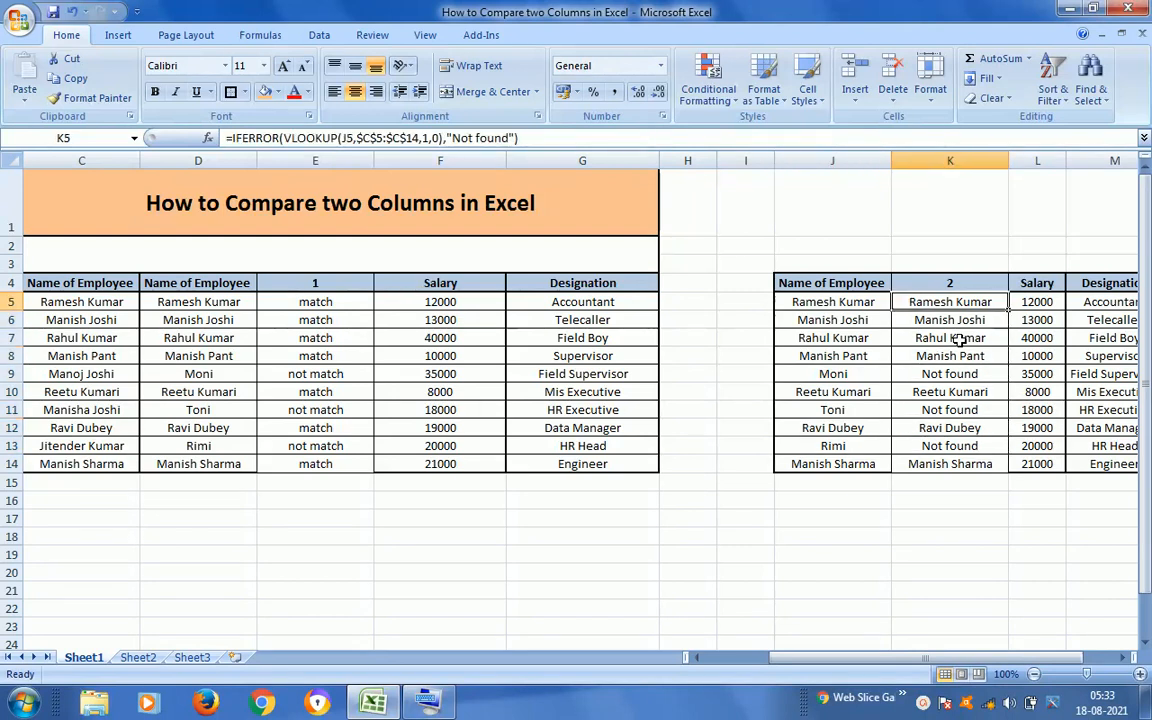
pyautogui.press('Right')
pyautogui.press('Right')
pyautogui.press('Left')
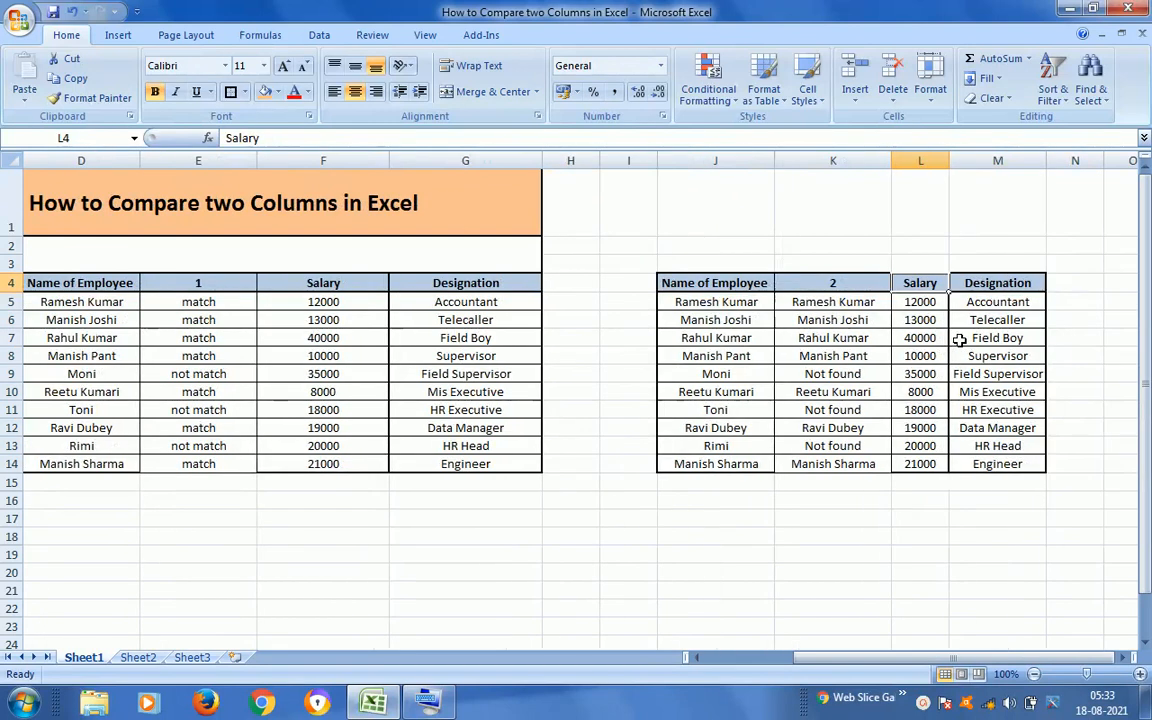
pyautogui.press('Down')
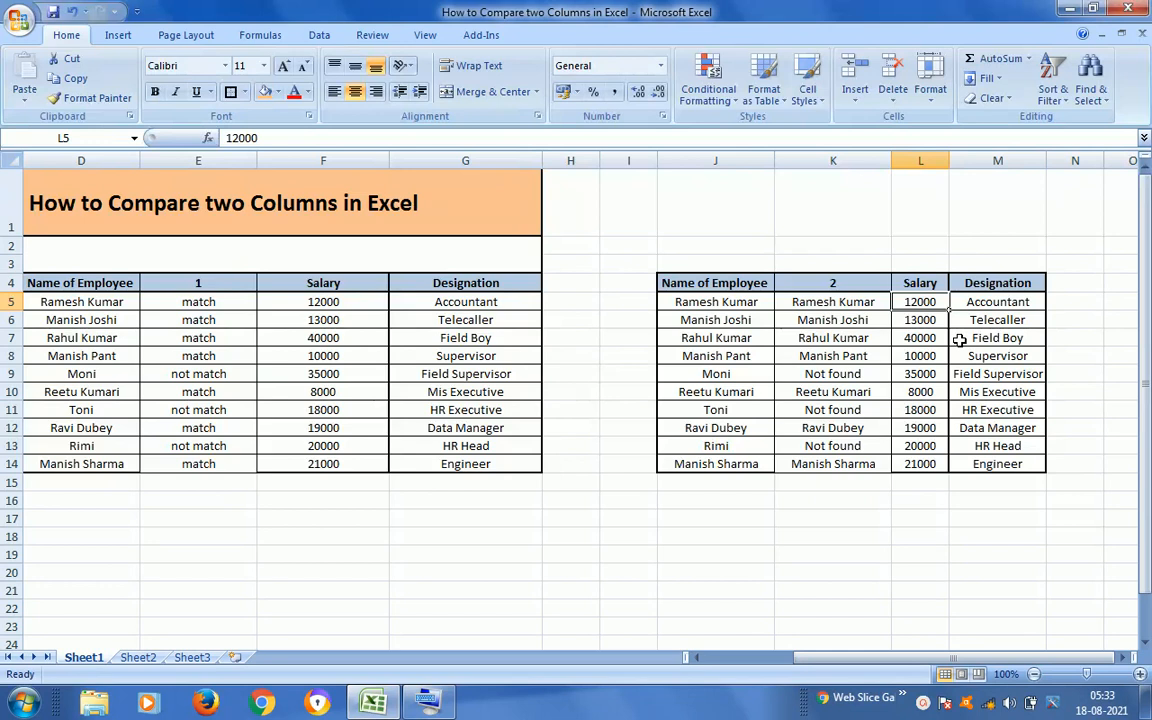
pyautogui.press('Left')
pyautogui.press('Left')
pyautogui.press('Left')
pyautogui.press('Left')
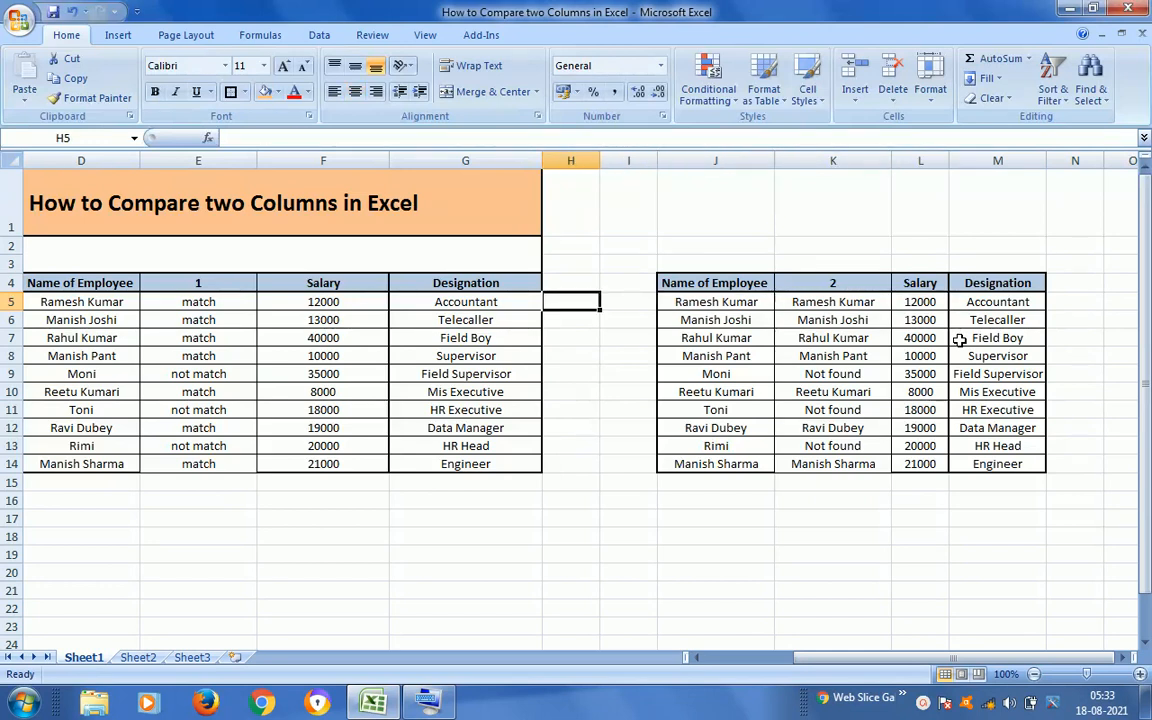
pyautogui.press('Right')
pyautogui.press('Right')
pyautogui.press('Right')
pyautogui.press('Left')
pyautogui.press('Up')
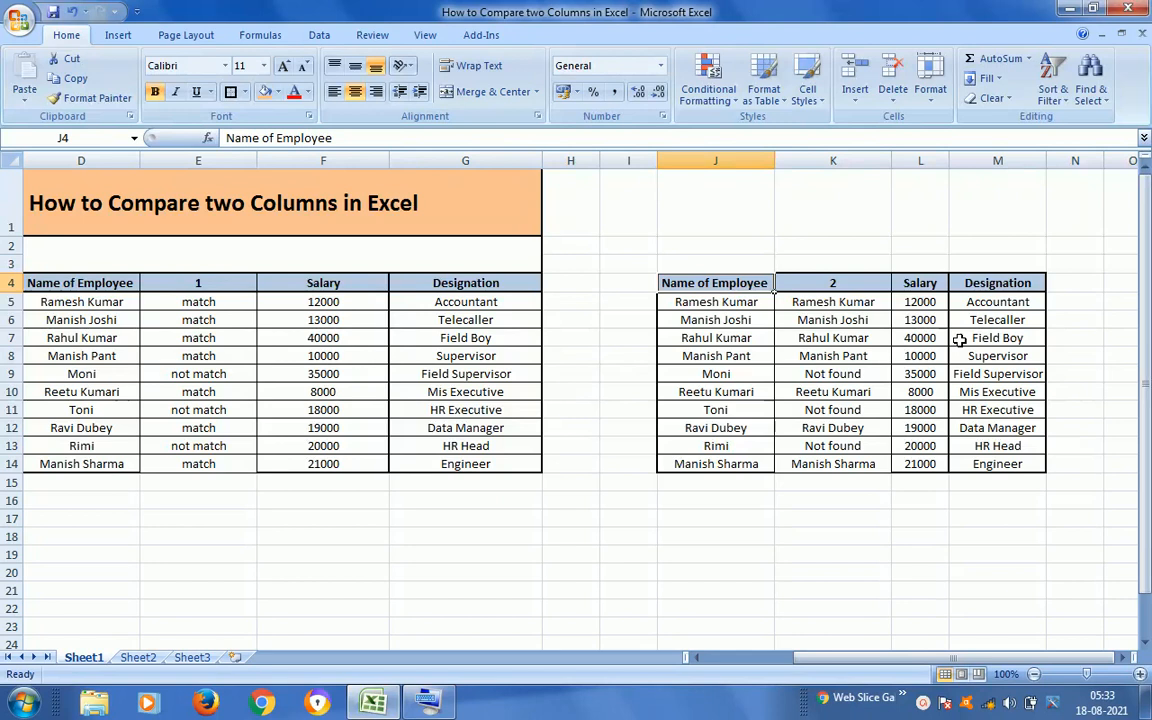
pyautogui.click(486, 287)
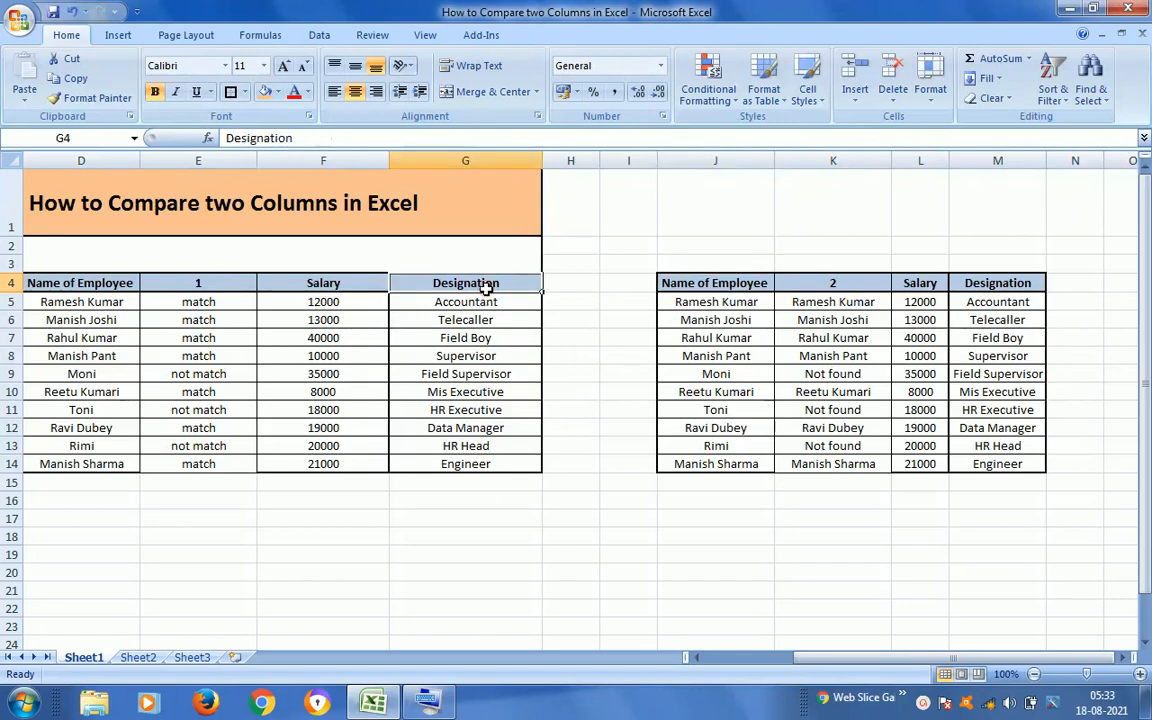
# Step: Review the IF formulas in E5 and E6 alongside the IFERROR and VLOOKUP formulas in K5, K6 and K8
pyautogui.click(838, 305)
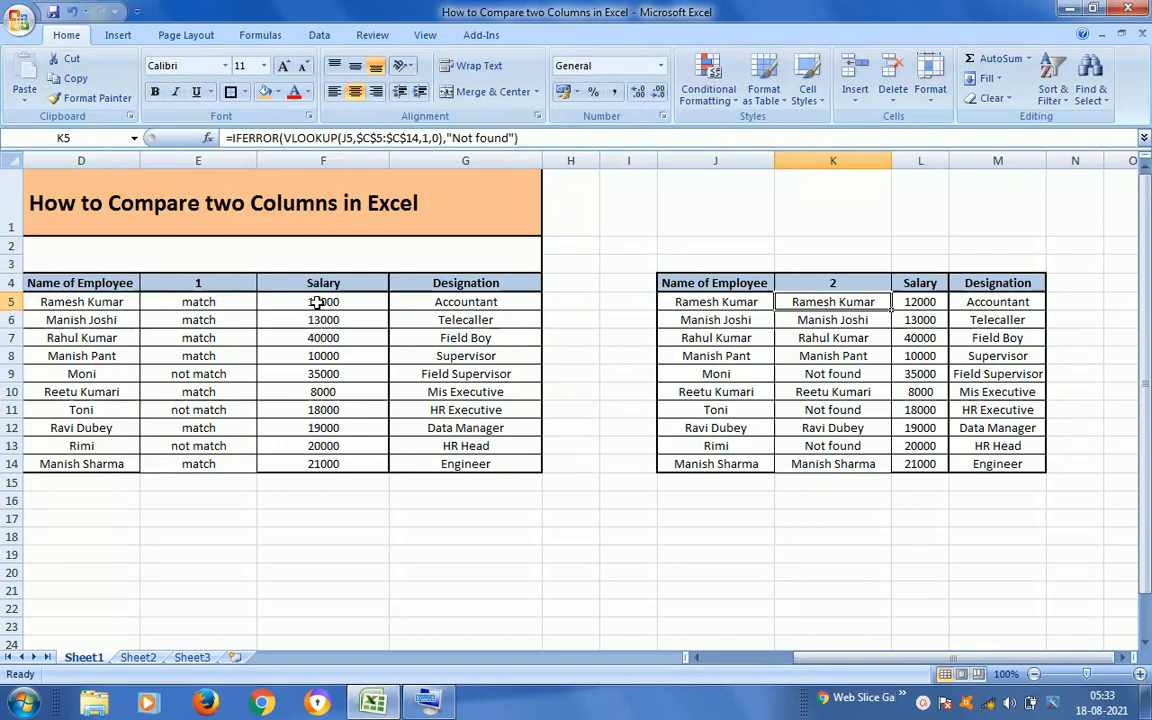
pyautogui.click(222, 302)
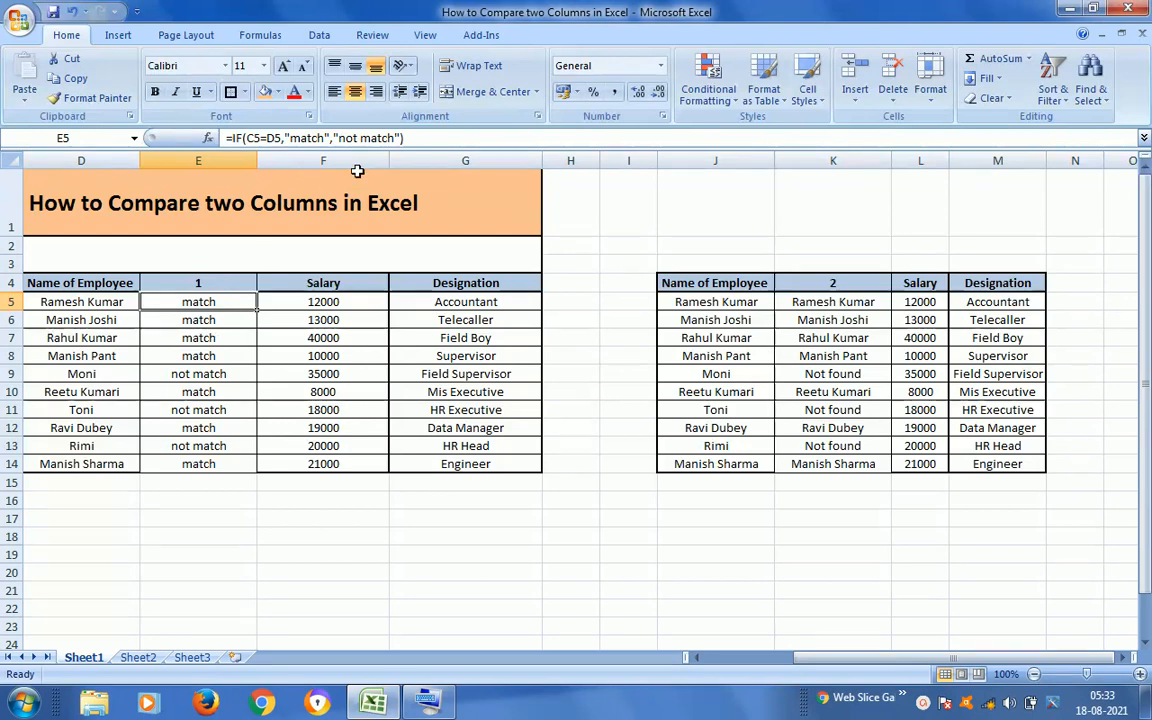
pyautogui.click(200, 325)
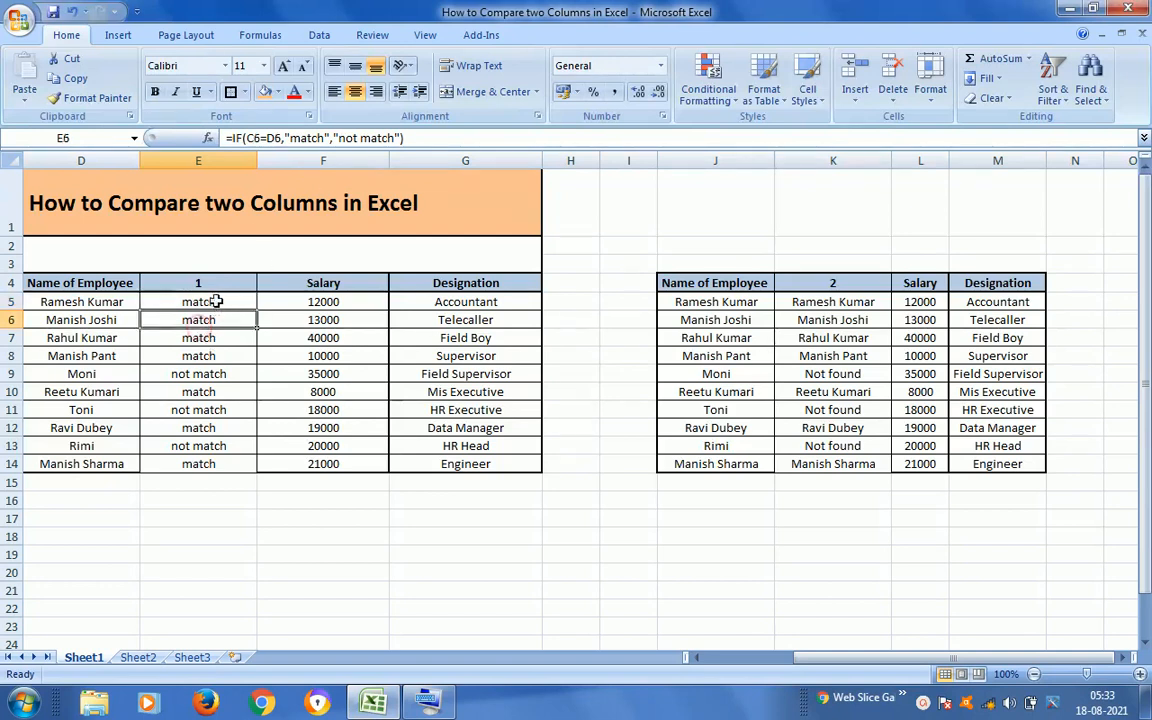
pyautogui.click(436, 332)
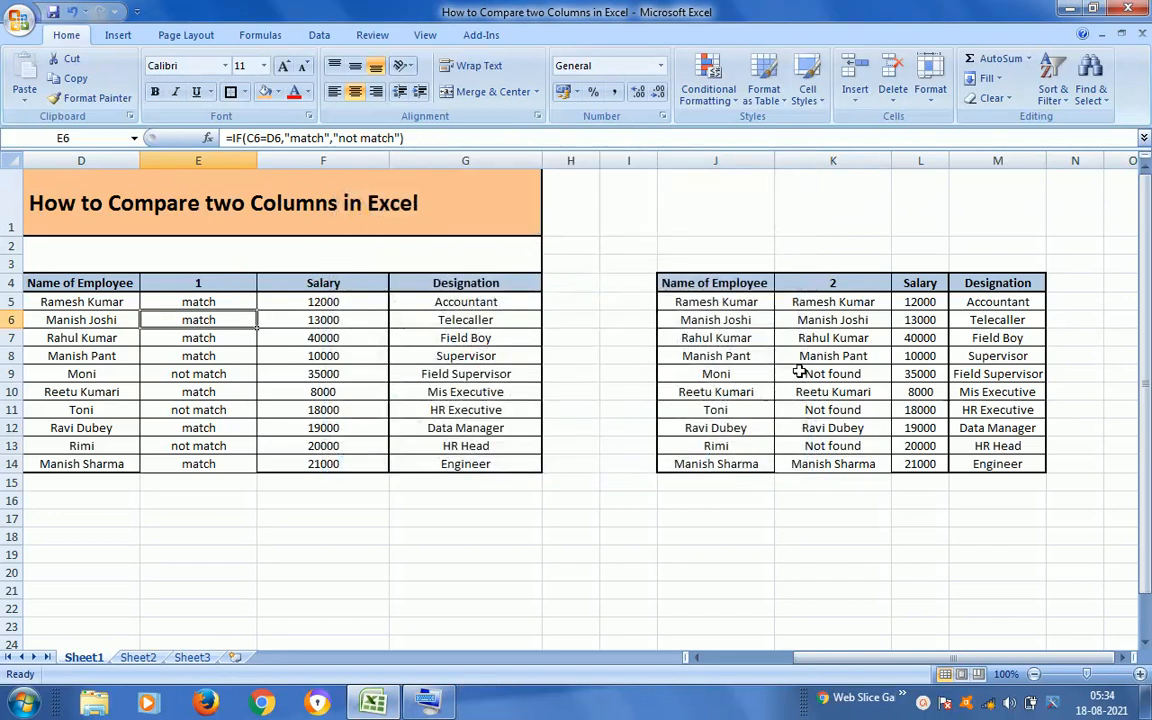
pyautogui.click(822, 312)
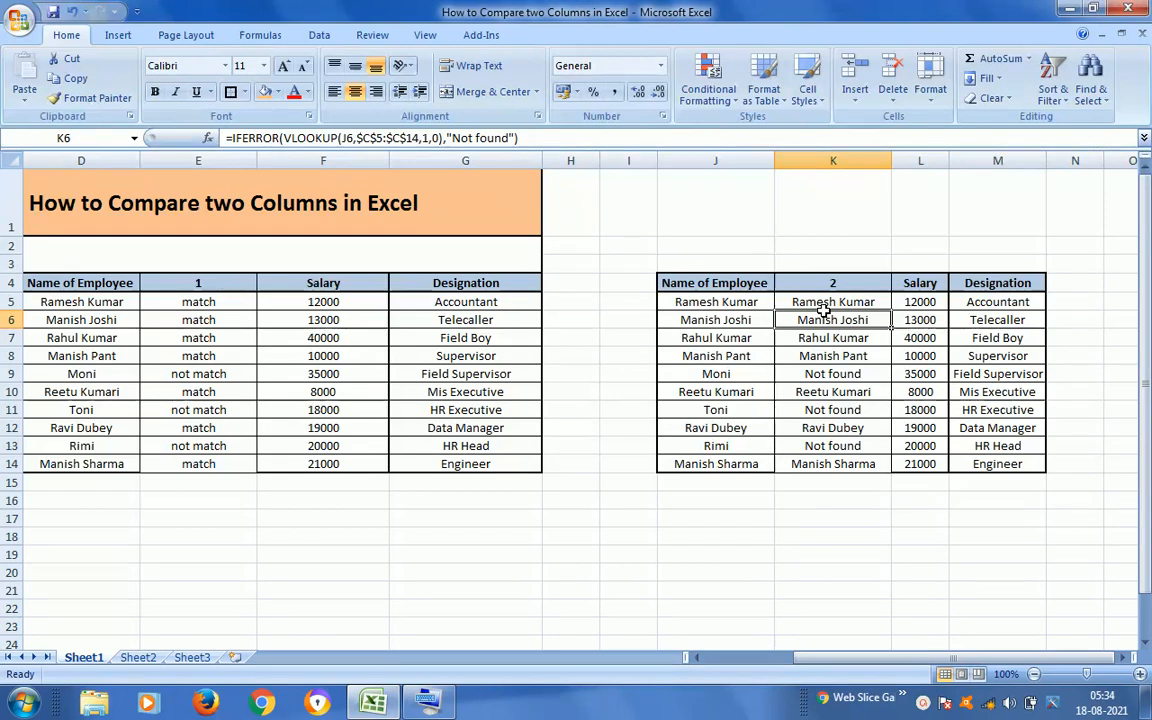
pyautogui.click(845, 302)
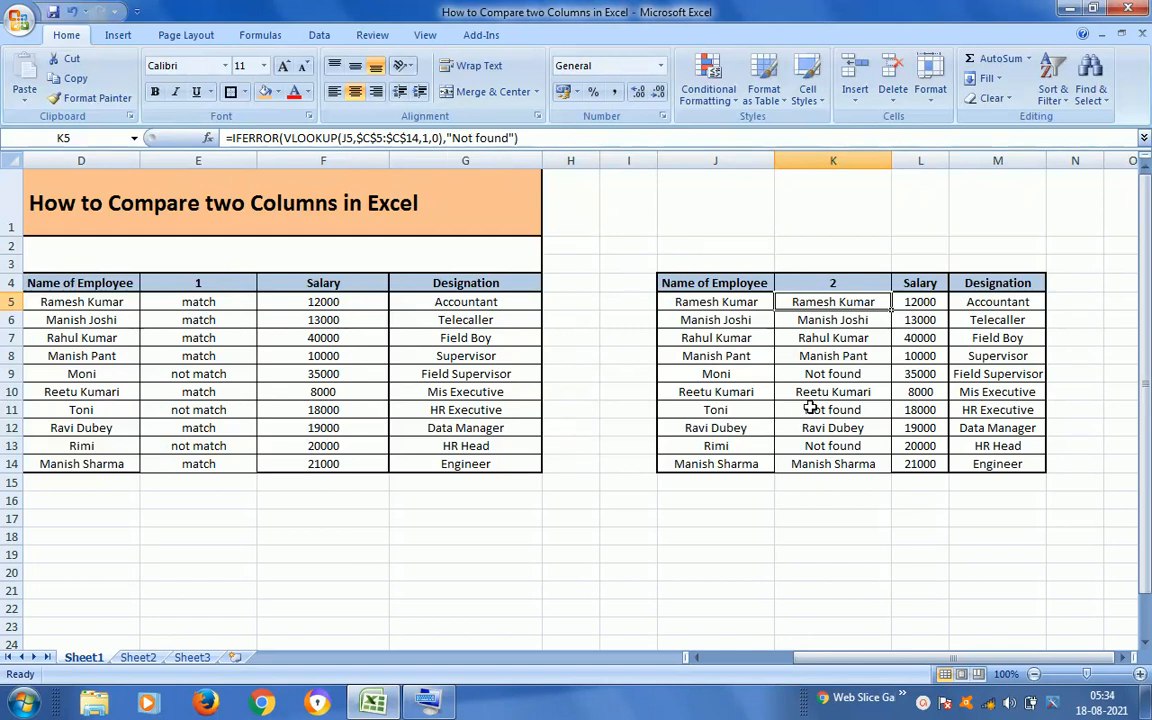
pyautogui.click(824, 356)
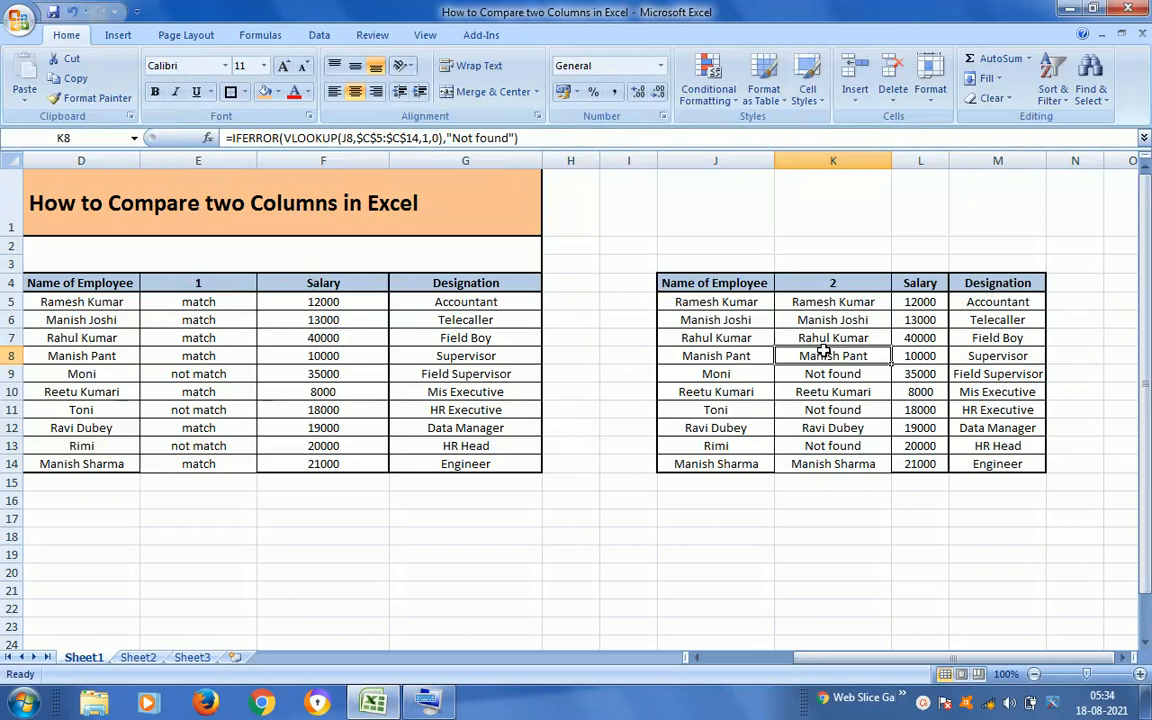
pyautogui.click(968, 700)
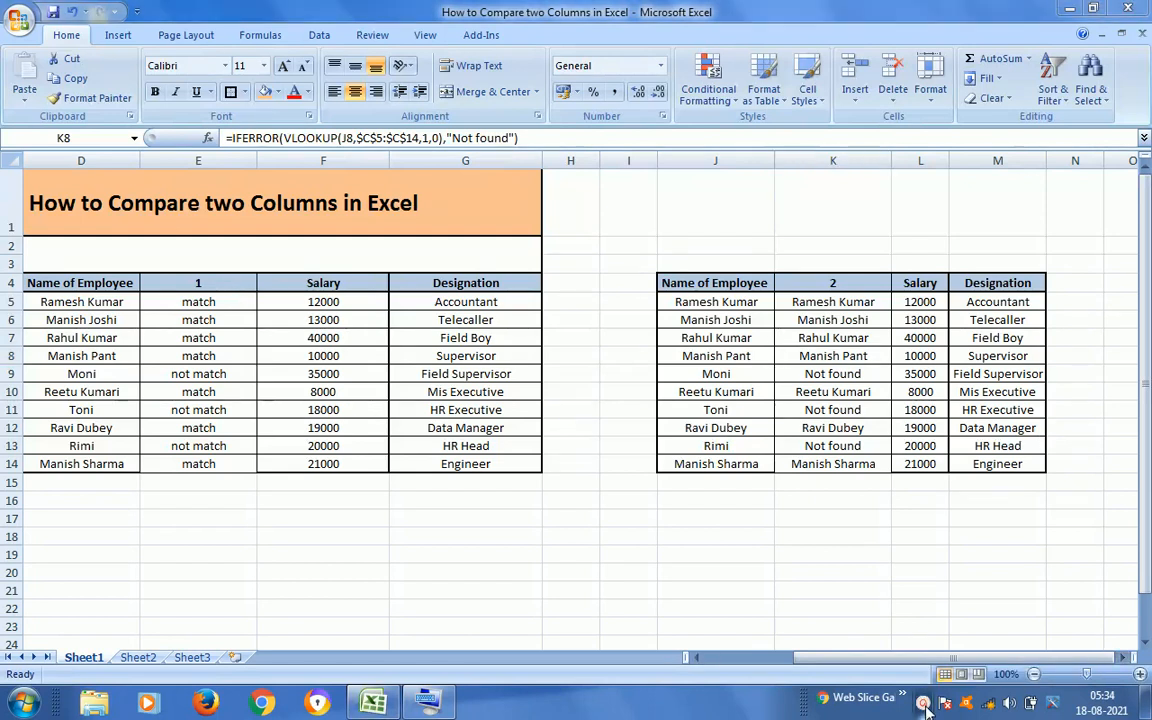
pyautogui.click(1086, 655)
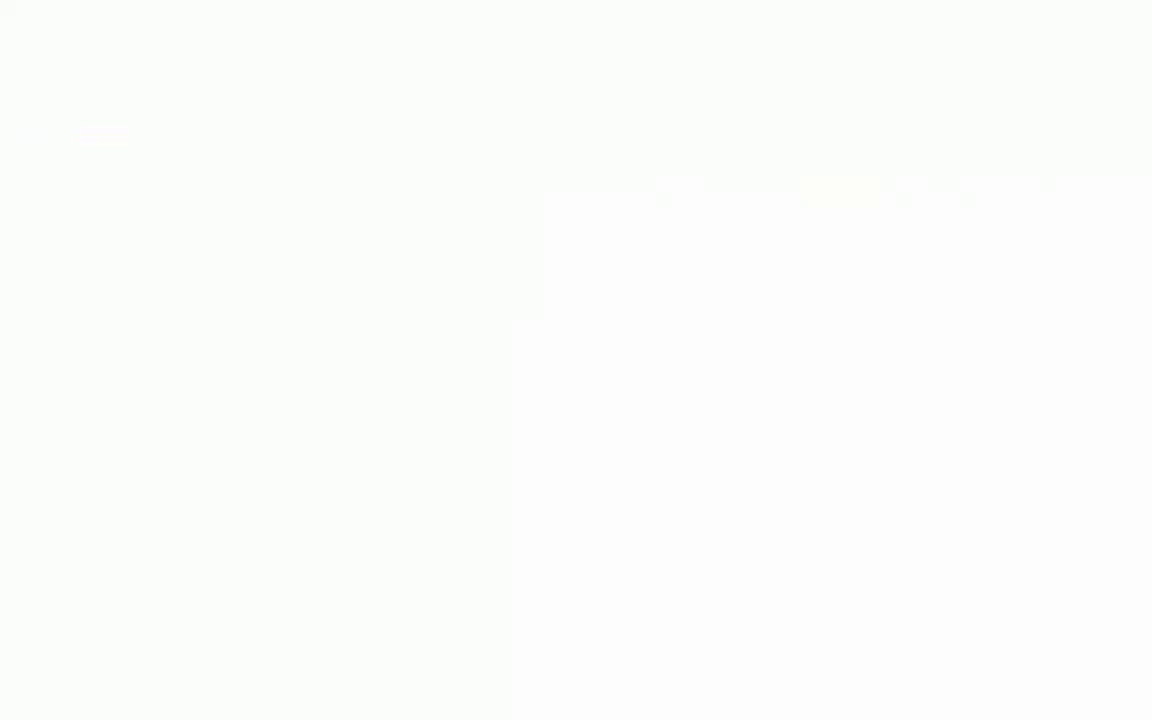